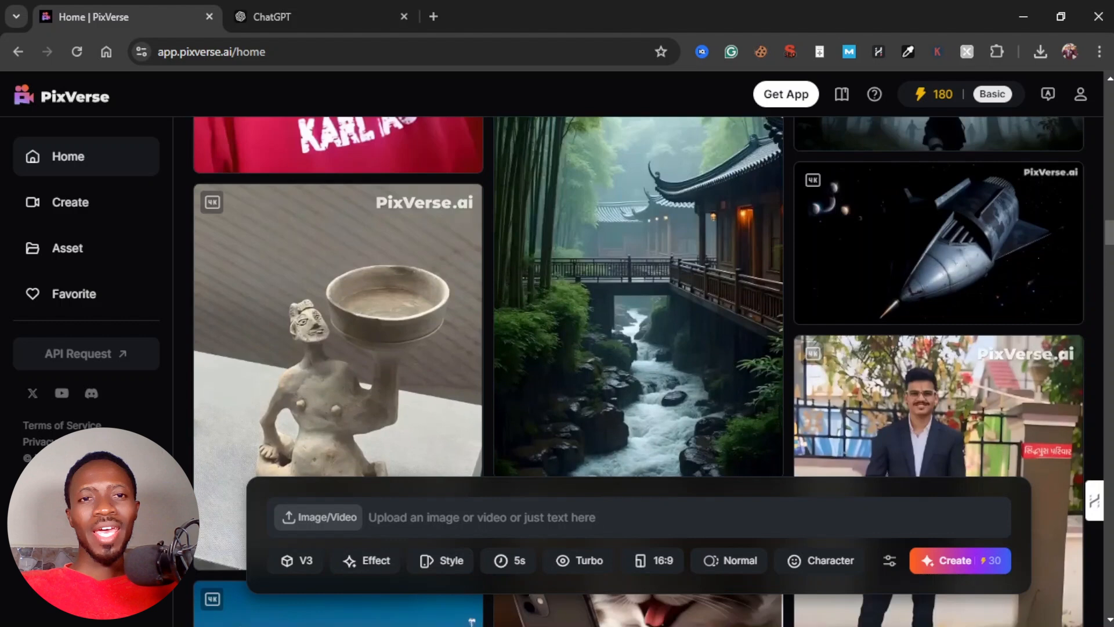
- Look through the Discover video gallery and the featured effects banner on the home page
{"action": "scroll", "coordinate": [638, 371], "scroll_direction": "up", "scroll_amount": 3}
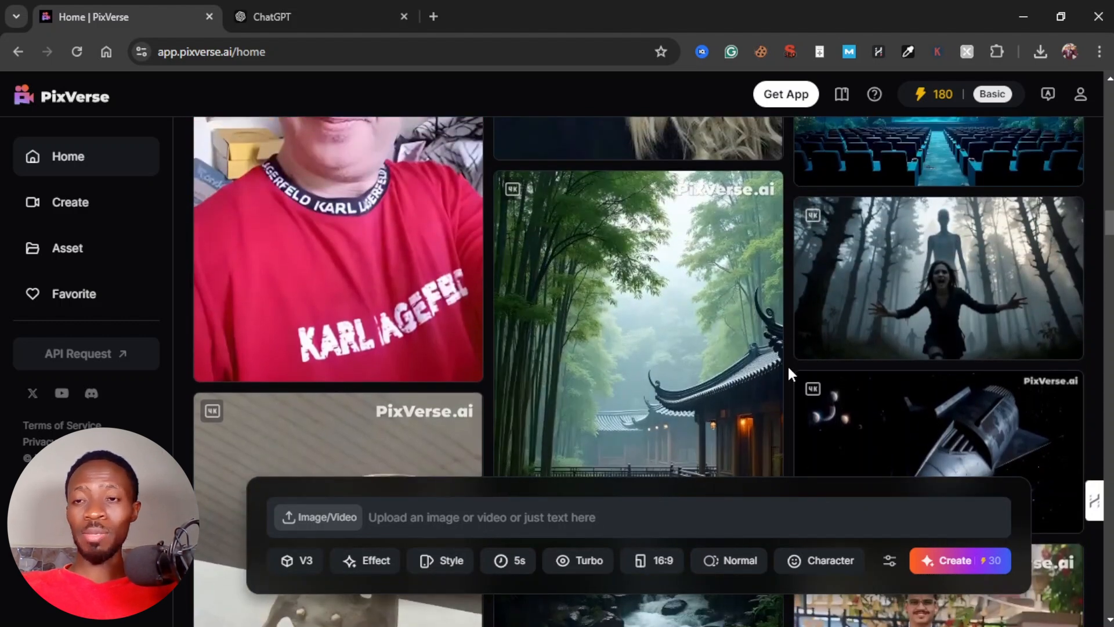
{"action": "mouse_move", "coordinate": [879, 305]}
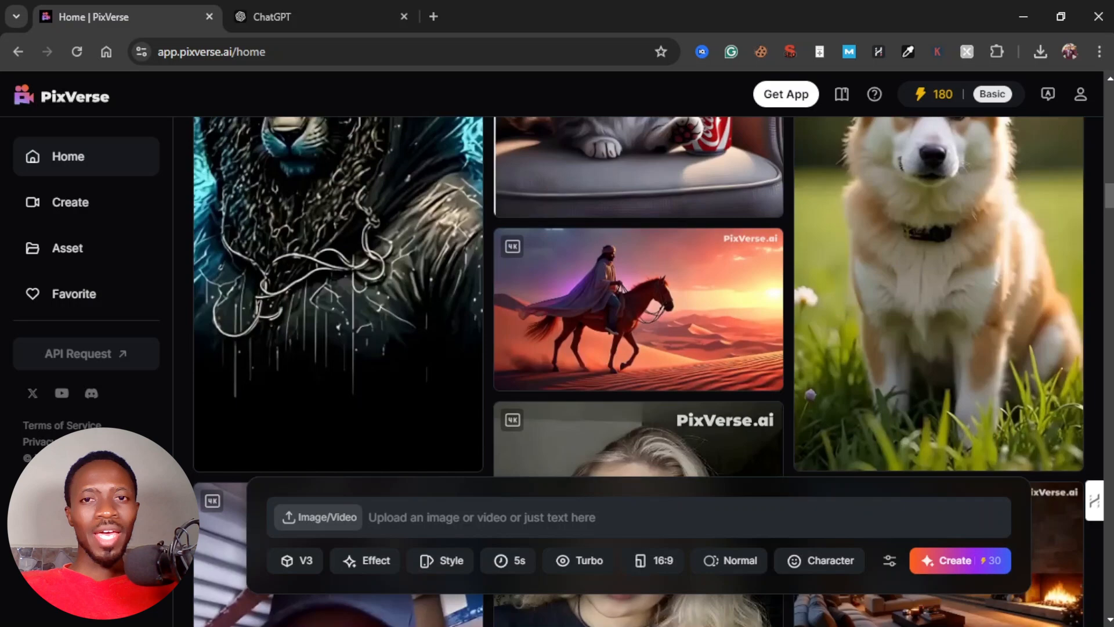
{"action": "scroll", "coordinate": [639, 371], "scroll_direction": "up", "scroll_amount": 10}
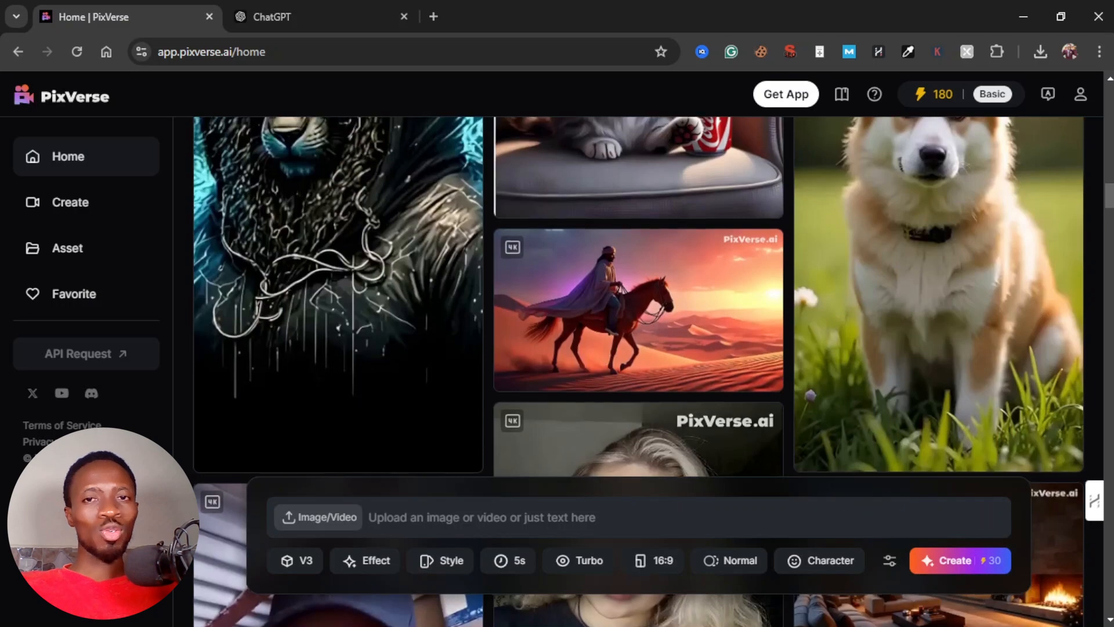
{"action": "scroll", "coordinate": [638, 371], "scroll_direction": "up", "scroll_amount": 8}
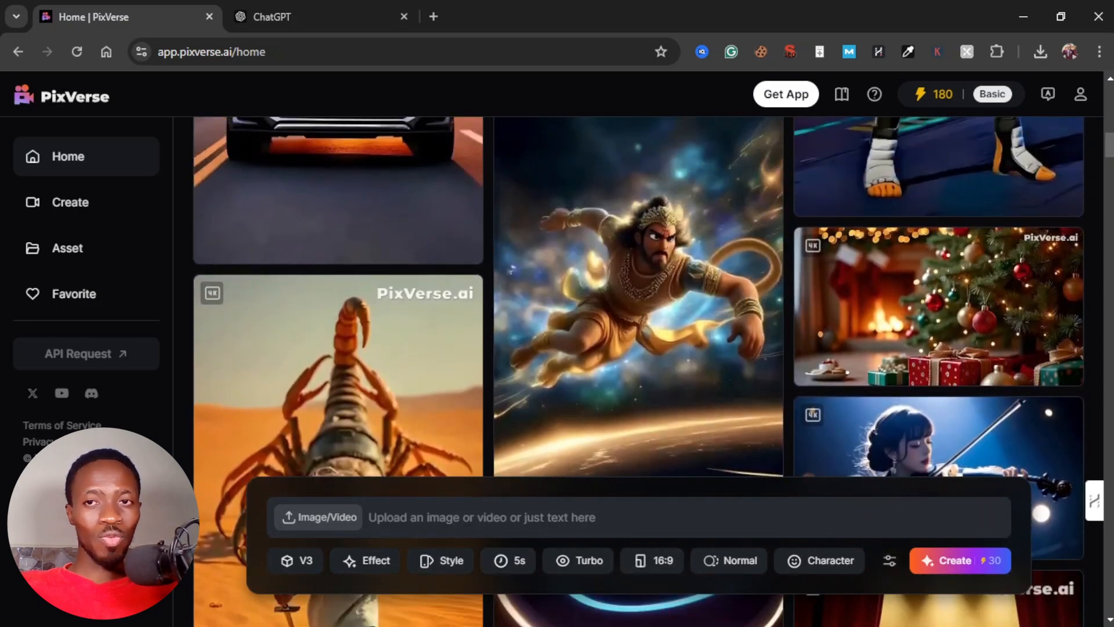
{"action": "scroll", "coordinate": [807, 255], "scroll_direction": "up", "scroll_amount": 3}
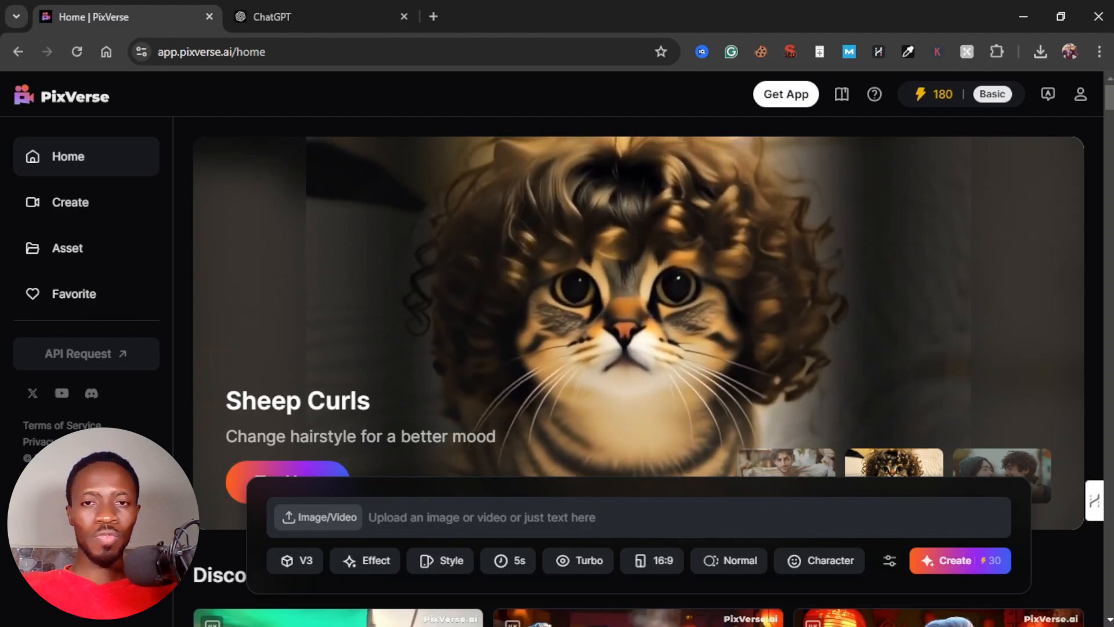
{"action": "scroll", "coordinate": [638, 291], "scroll_direction": "down", "scroll_amount": 2}
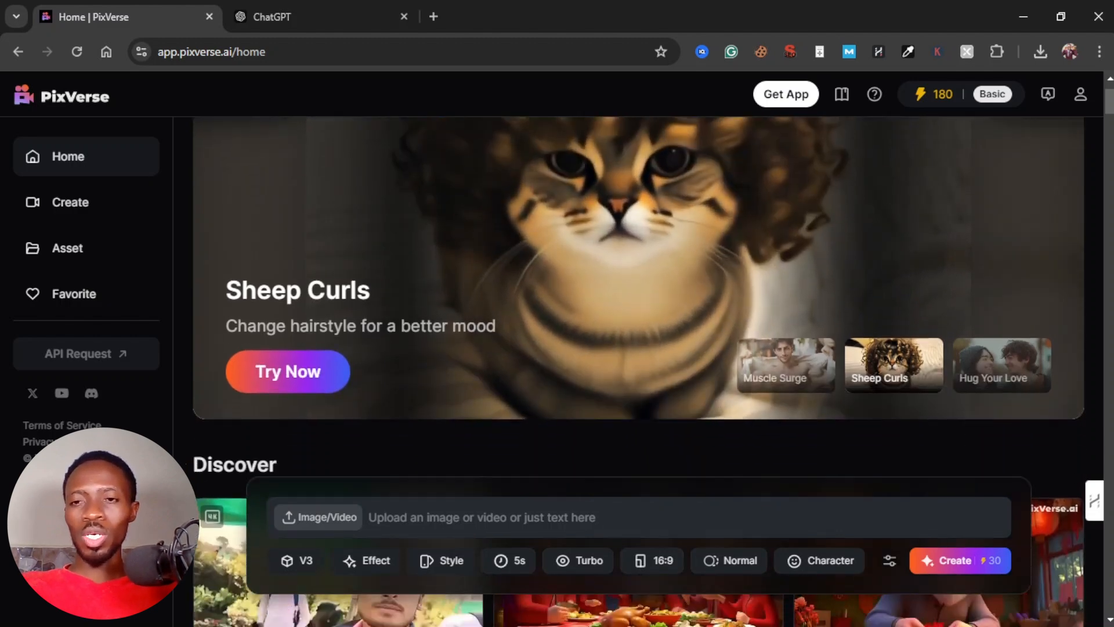
{"action": "scroll", "coordinate": [638, 371], "scroll_direction": "up", "scroll_amount": 2}
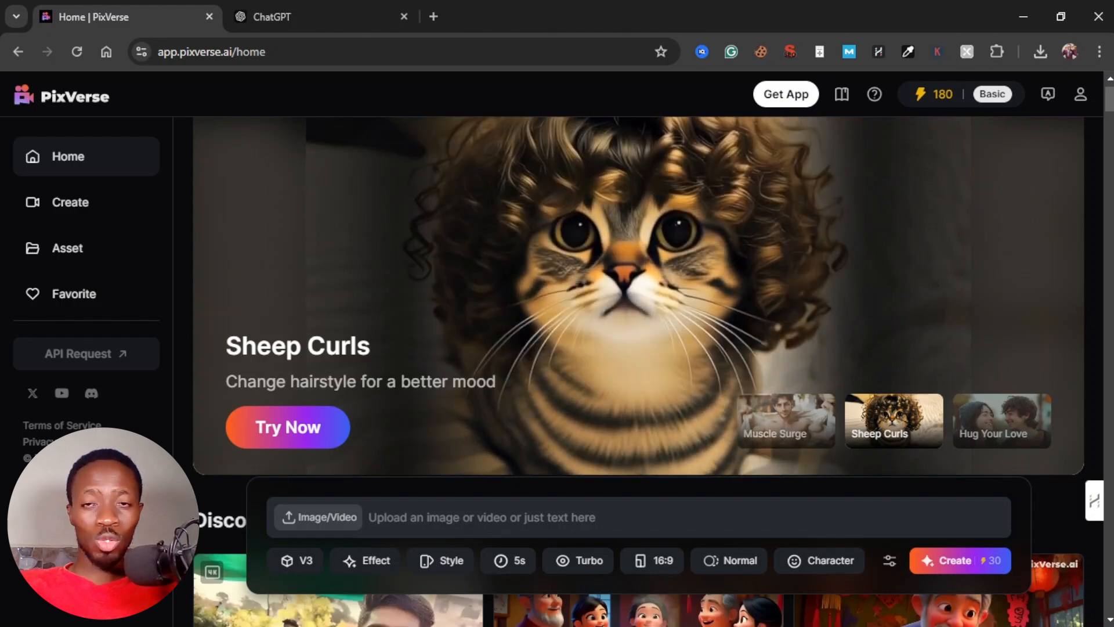
{"action": "scroll", "coordinate": [638, 371], "scroll_direction": "up", "scroll_amount": 1}
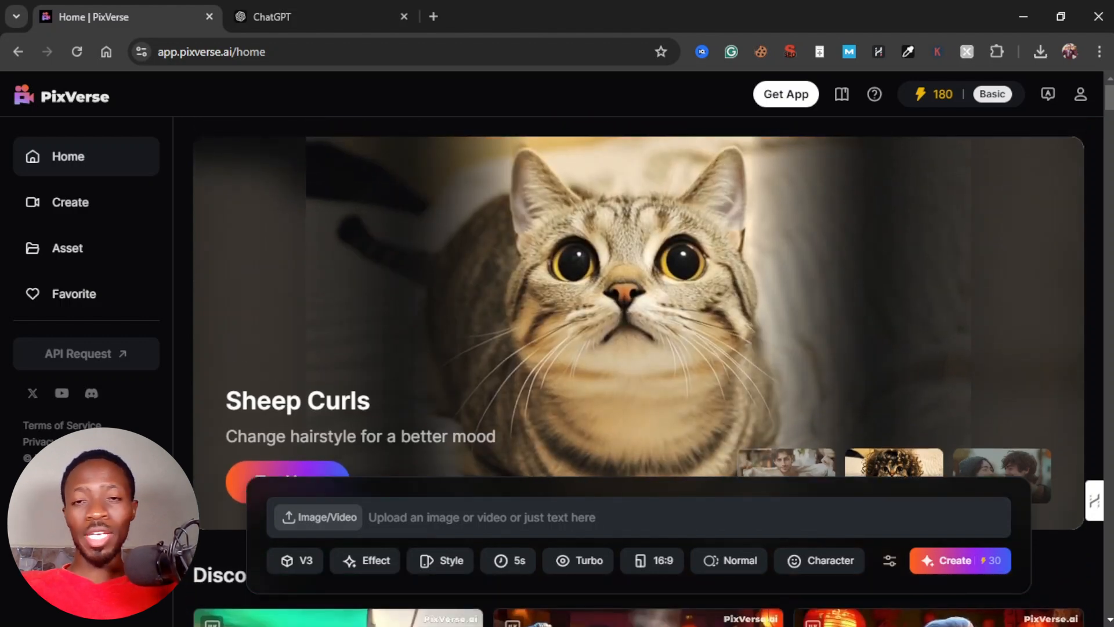
{"action": "scroll", "coordinate": [813, 297], "scroll_direction": "down", "scroll_amount": 8}
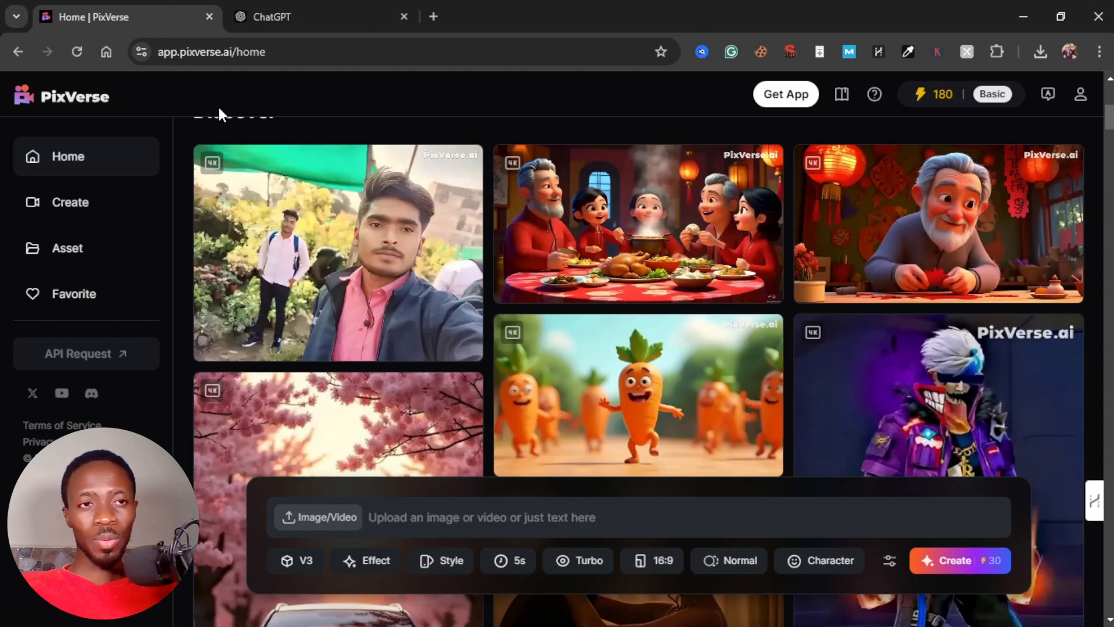
{"action": "scroll", "coordinate": [471, 322], "scroll_direction": "up", "scroll_amount": 8}
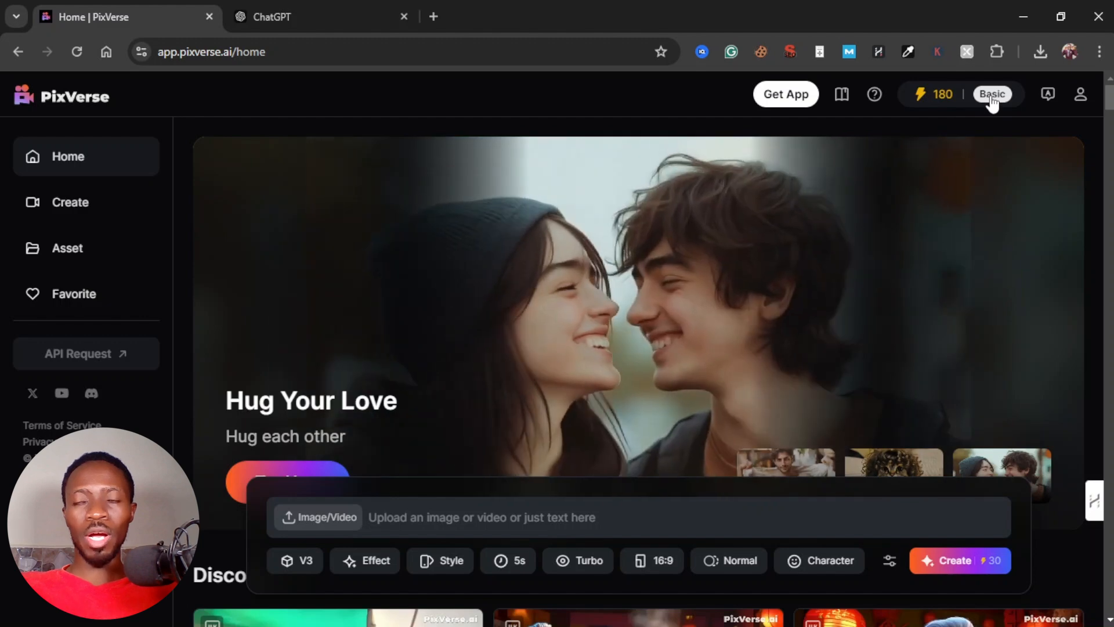
- Open the subscription page and review the current plan's daily and total credits
{"action": "left_click", "coordinate": [992, 95]}
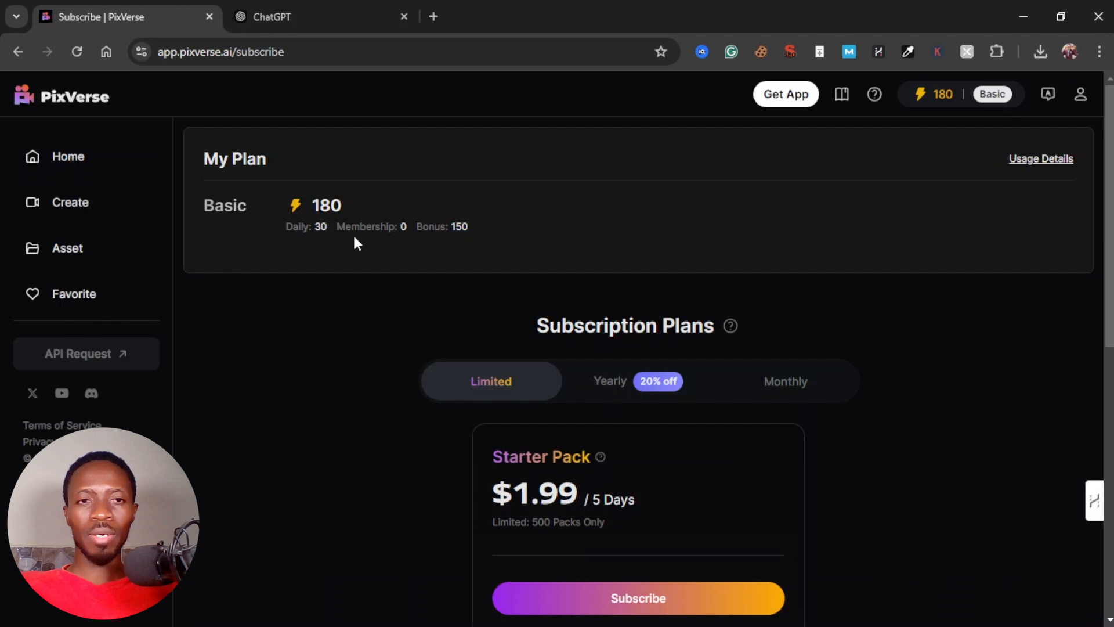
{"action": "left_click_drag", "start_coordinate": [326, 226], "coordinate": [316, 228]}
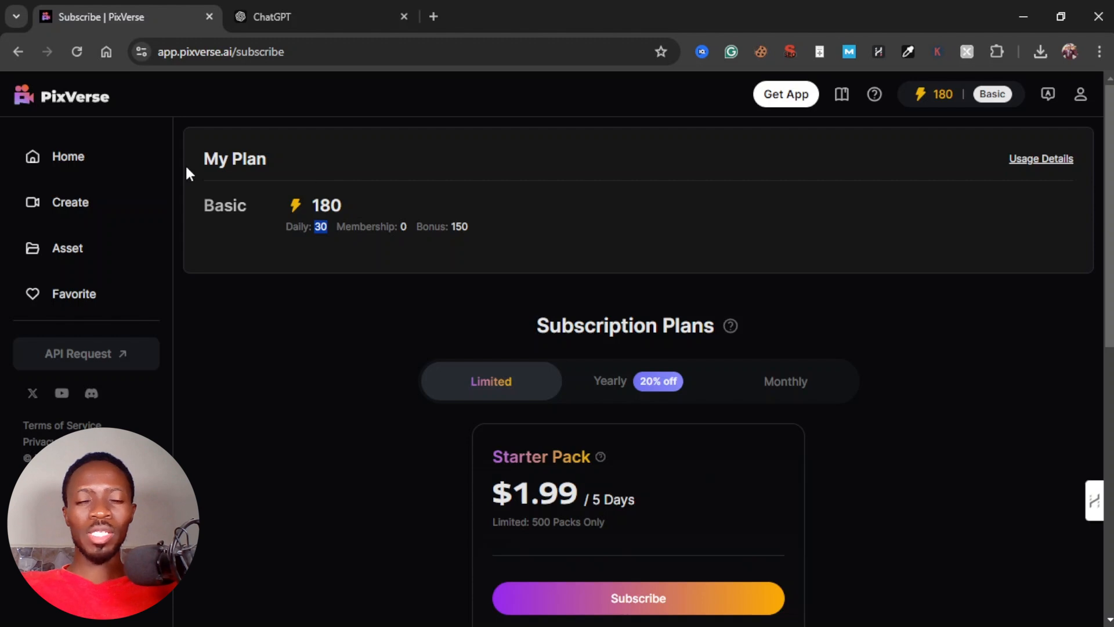
{"action": "left_click", "coordinate": [321, 229]}
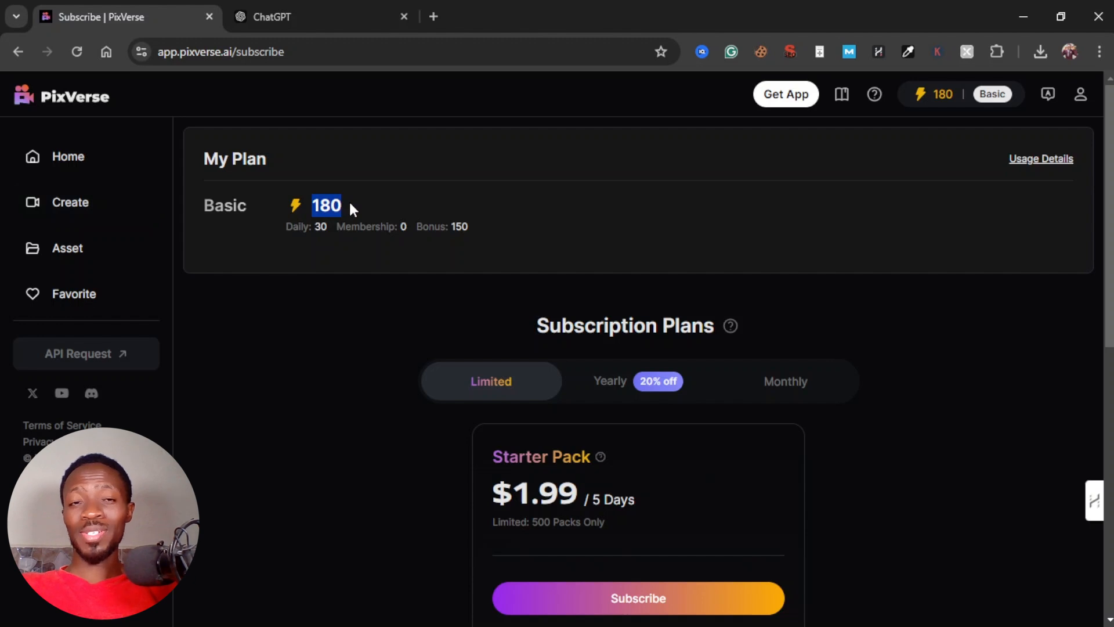
{"action": "left_click", "coordinate": [576, 257]}
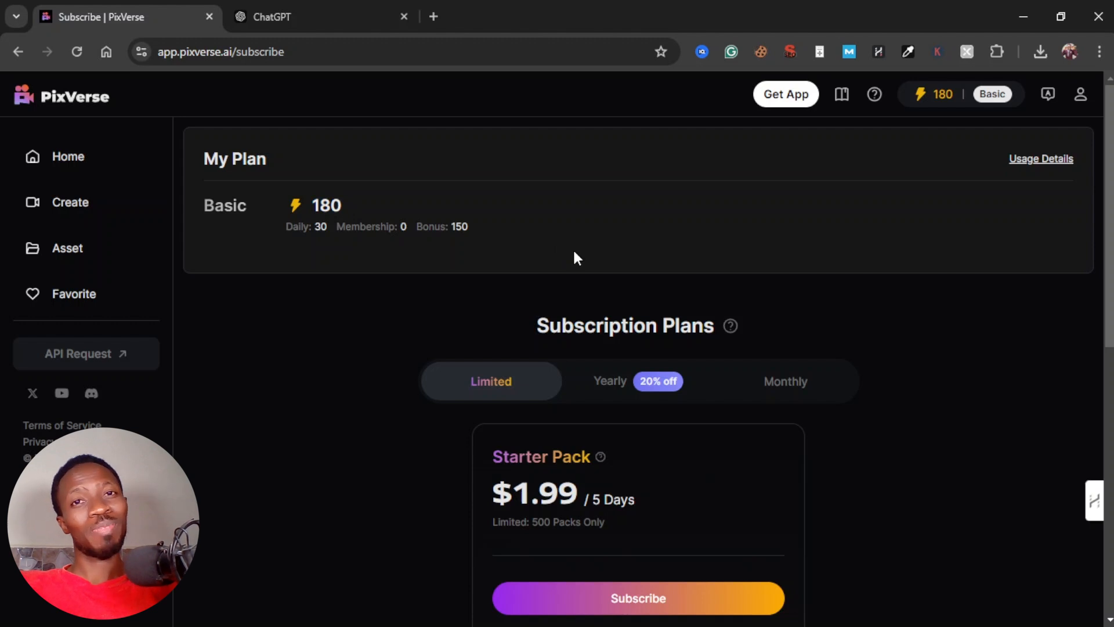
- Open PixVerse's Create page, then ask ChatGPT for 3 very detailed animal, human or plant image prompts and prompts to animate each image
{"action": "left_click", "coordinate": [72, 203]}
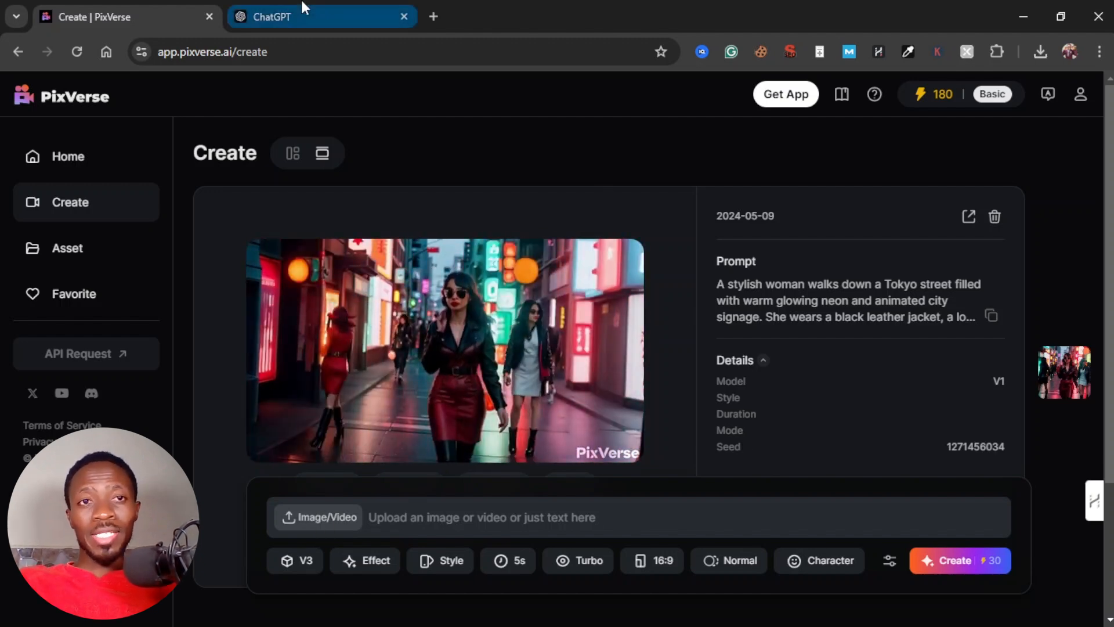
{"action": "left_click", "coordinate": [300, 7]}
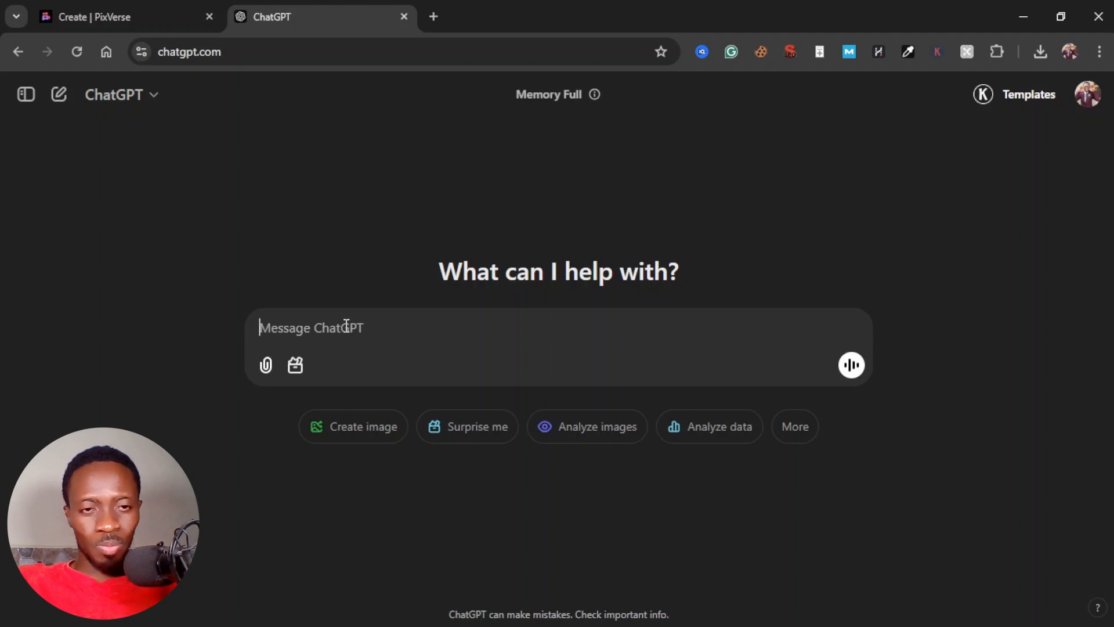
{"action": "type", "text": "Give me 3 different prompts including an animal or a human or a plant. The prompts should be very detailed. Once done, I intend to animate these images. Give me prompts to animate each of the images generated"}
{"action": "left_click_drag", "start_coordinate": [306, 310], "coordinate": [438, 317]}
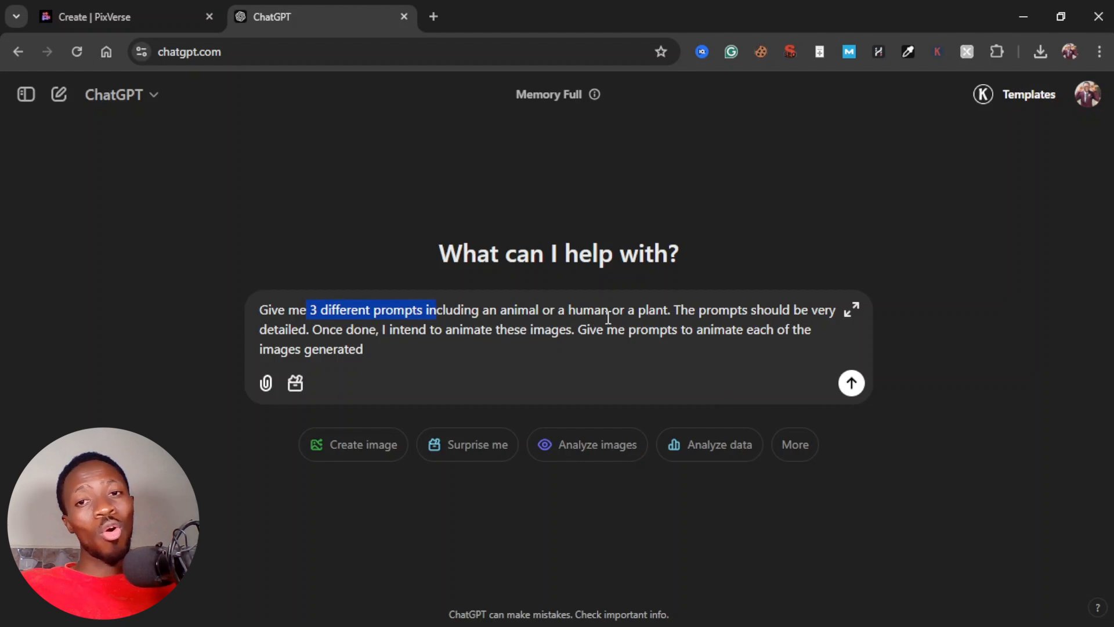
{"action": "left_click", "coordinate": [760, 329]}
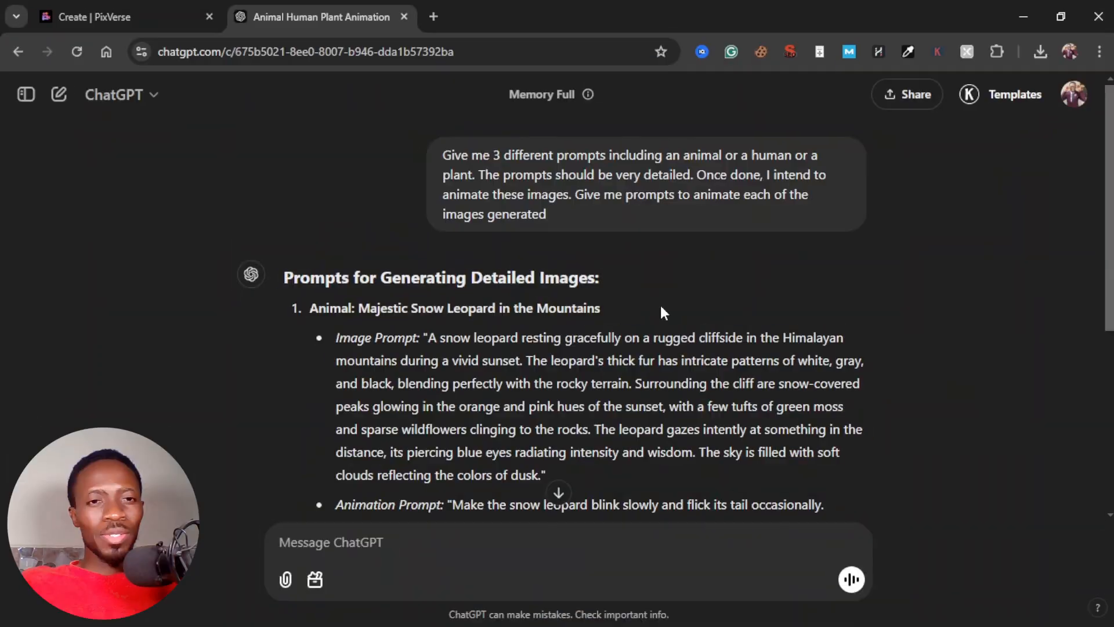
- Read through the image and animation prompts in ChatGPT's answer, covering the animal and human subjects
{"action": "scroll", "coordinate": [664, 311], "scroll_direction": "down", "scroll_amount": 3}
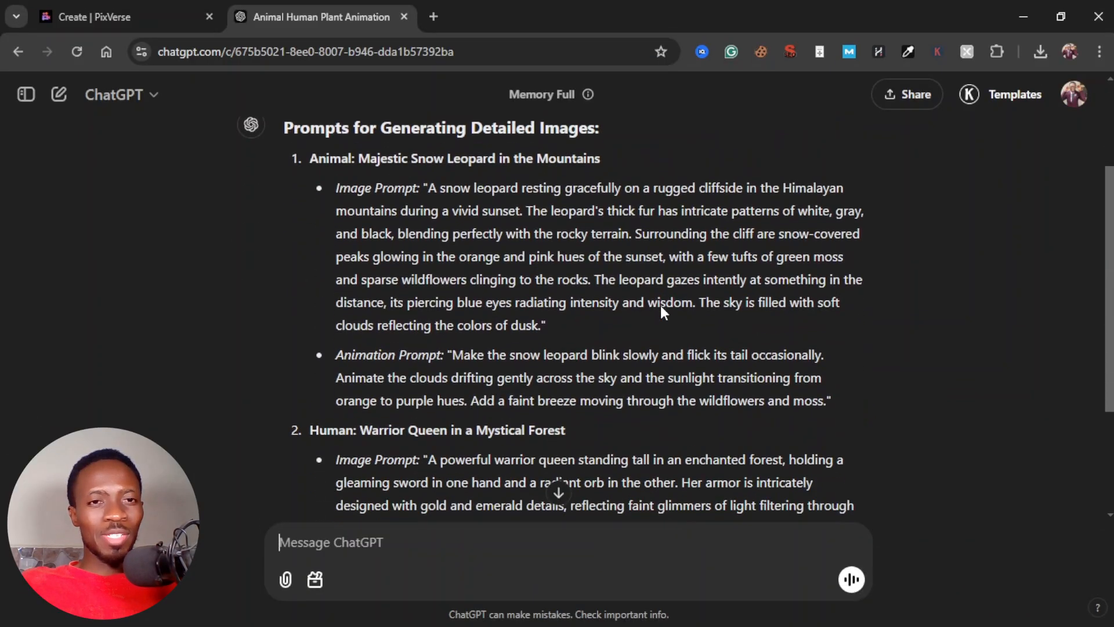
{"action": "double_click", "coordinate": [339, 156]}
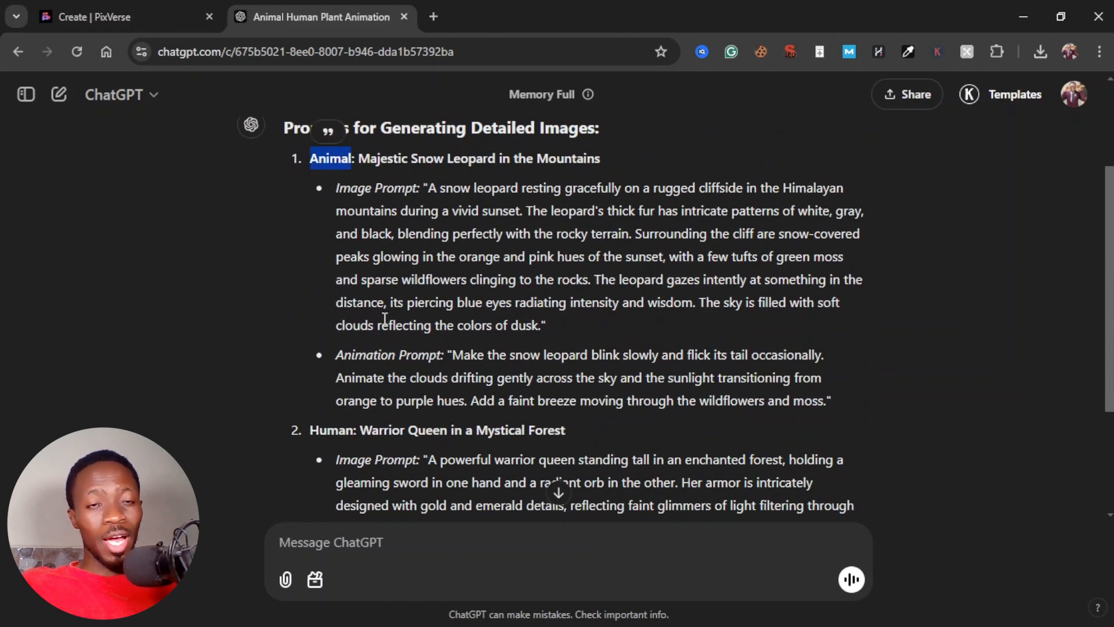
{"action": "double_click", "coordinate": [339, 431]}
{"action": "scroll", "coordinate": [341, 441], "scroll_direction": "down", "scroll_amount": 3}
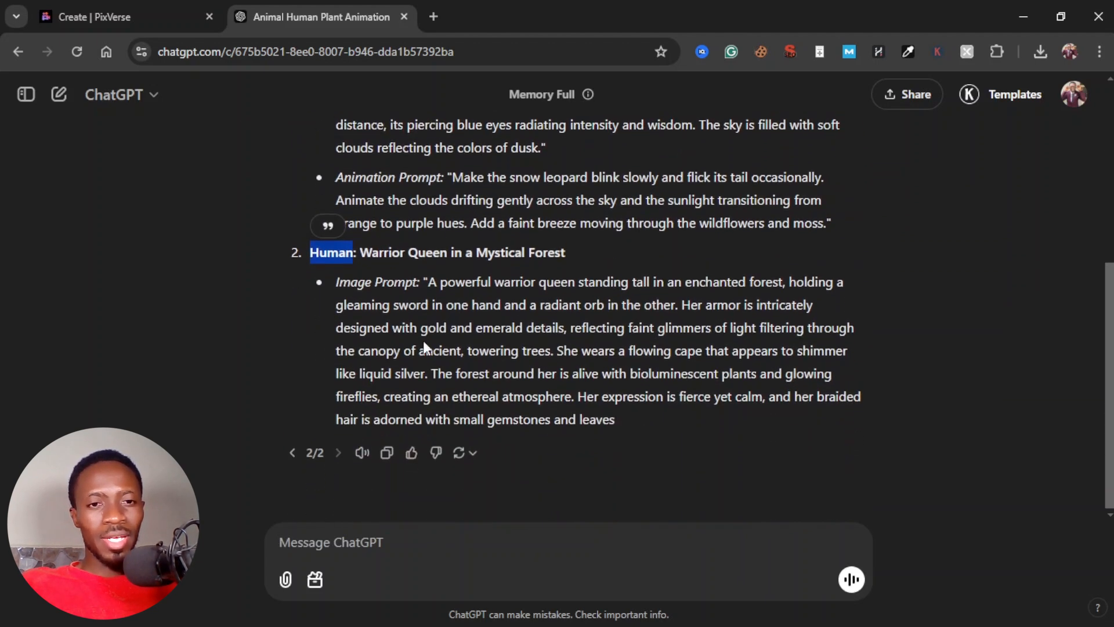
{"action": "scroll", "coordinate": [423, 340], "scroll_direction": "up", "scroll_amount": 6}
{"action": "scroll", "coordinate": [423, 340], "scroll_direction": "down", "scroll_amount": 2}
{"action": "scroll", "coordinate": [423, 340], "scroll_direction": "up", "scroll_amount": 2}
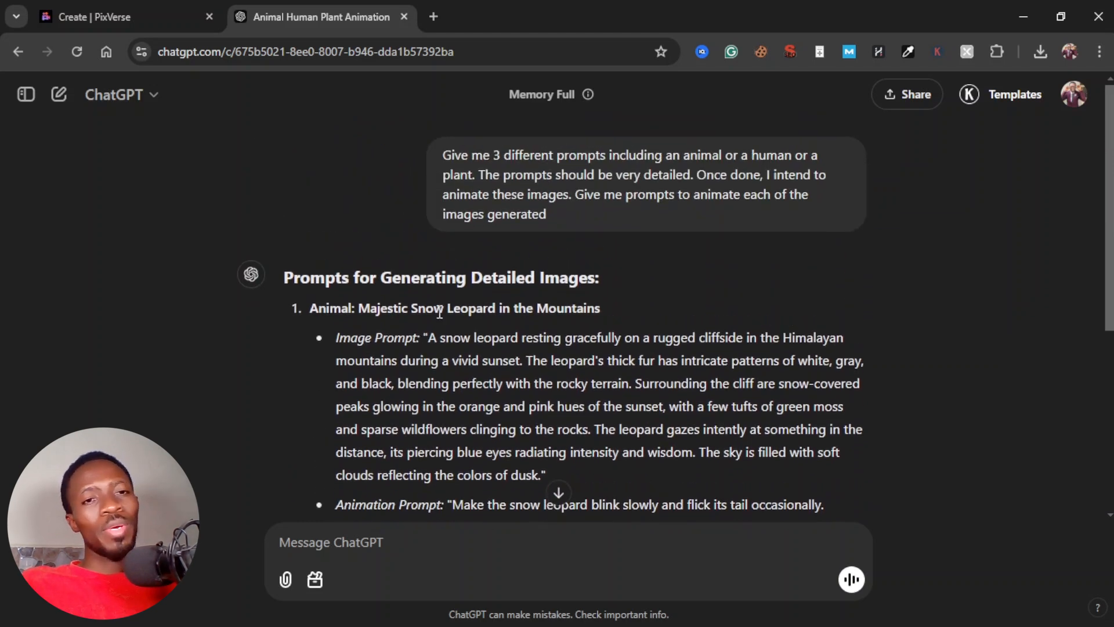
{"action": "scroll", "coordinate": [526, 391], "scroll_direction": "down", "scroll_amount": 2}
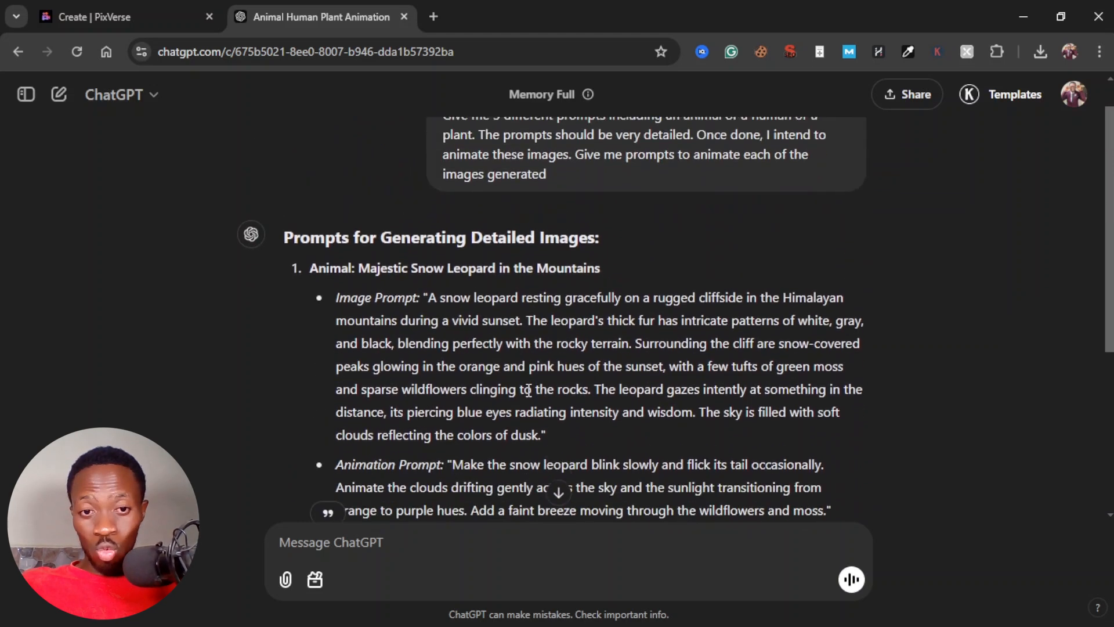
{"action": "scroll", "coordinate": [528, 390], "scroll_direction": "up", "scroll_amount": 1}
{"action": "left_click", "coordinate": [528, 390]}
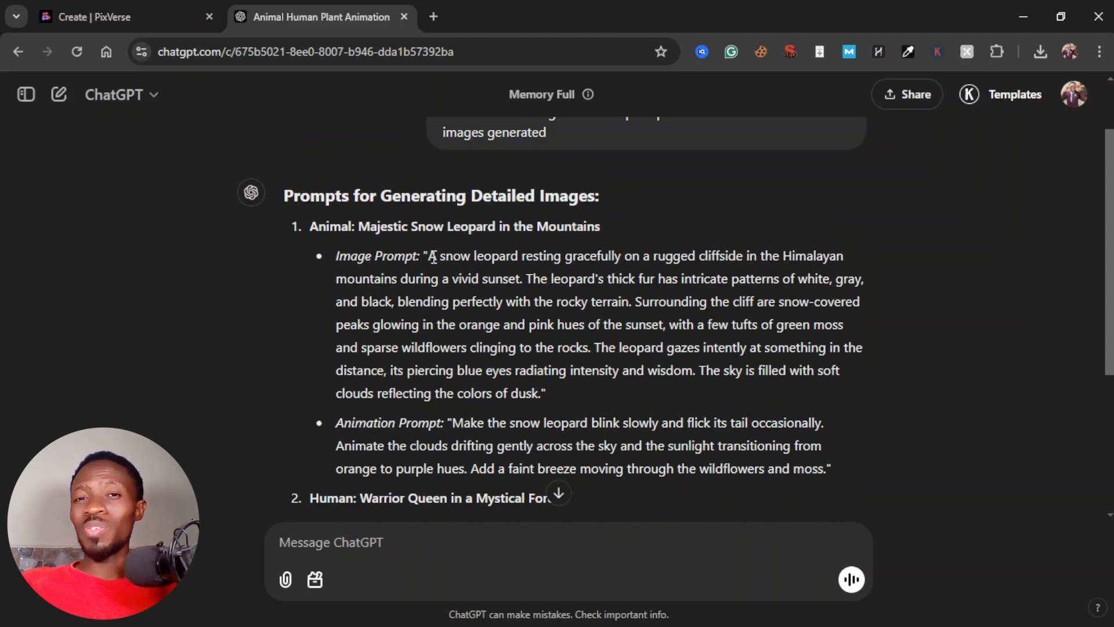
- Copy the snow leopard image prompt and submit it as a DALL·E Picture request in the same chat
{"action": "left_click_drag", "start_coordinate": [428, 257], "coordinate": [543, 395]}
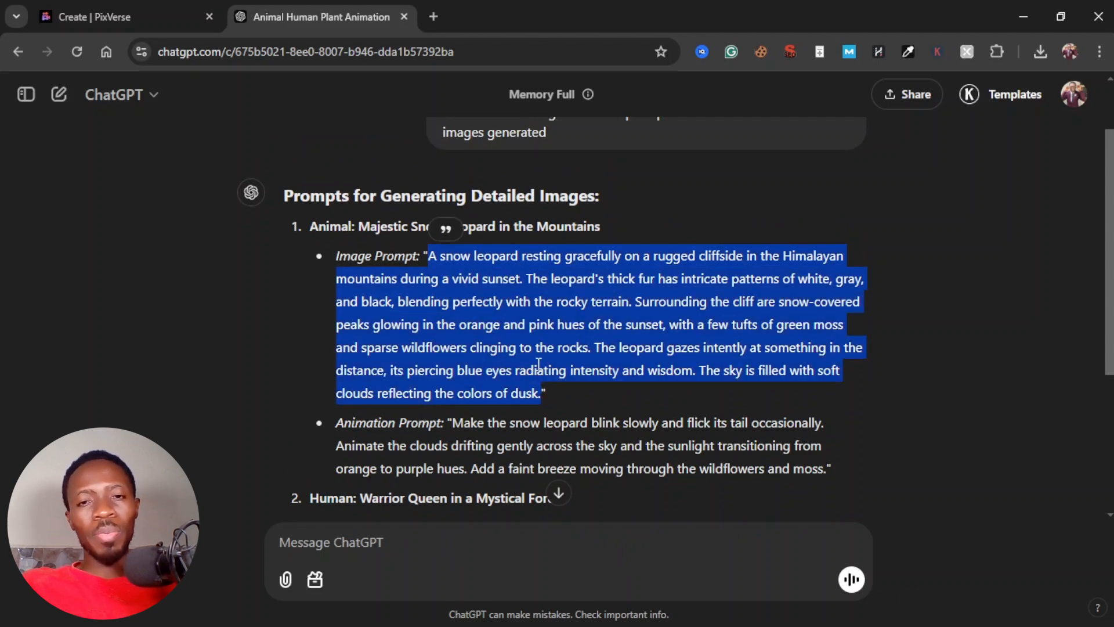
{"action": "right_click", "coordinate": [538, 364]}
{"action": "left_click", "coordinate": [586, 36]}
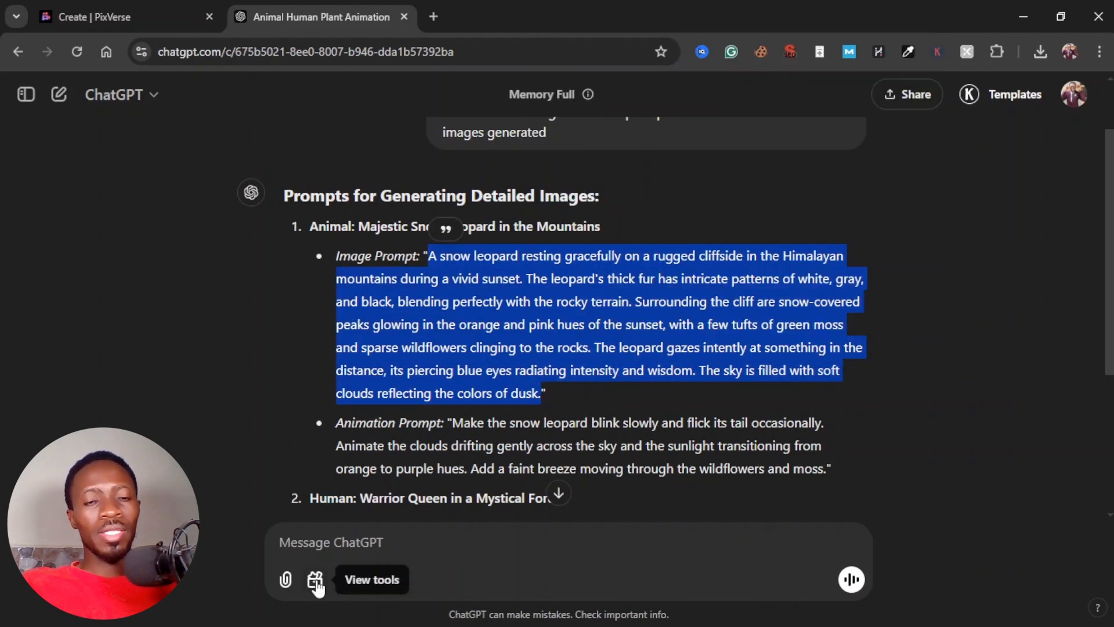
{"action": "left_click", "coordinate": [316, 580]}
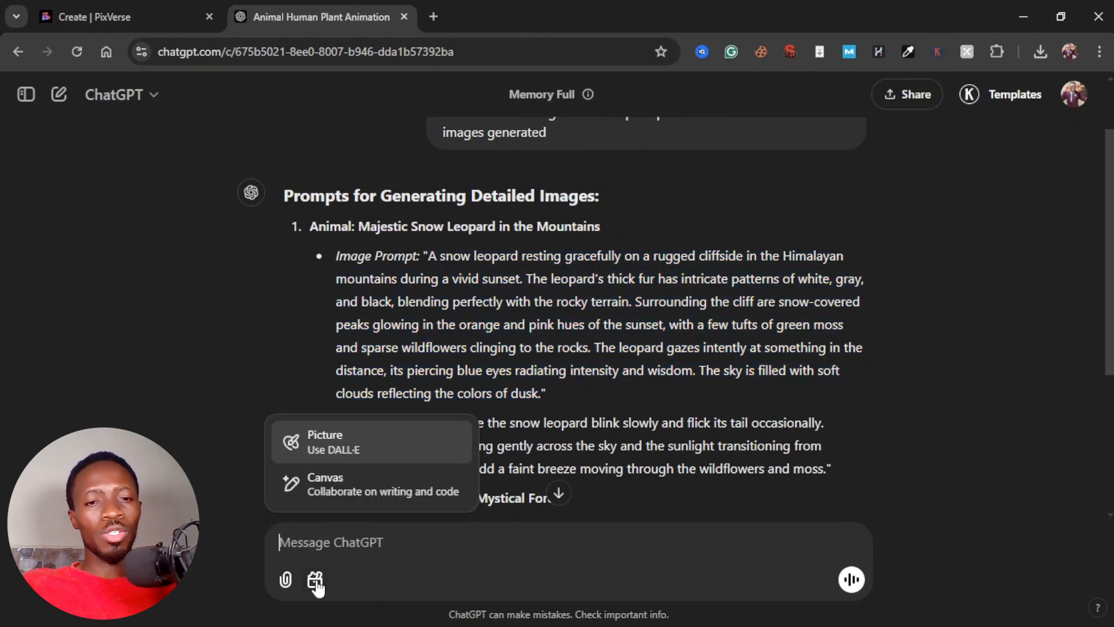
{"action": "left_click", "coordinate": [325, 444]}
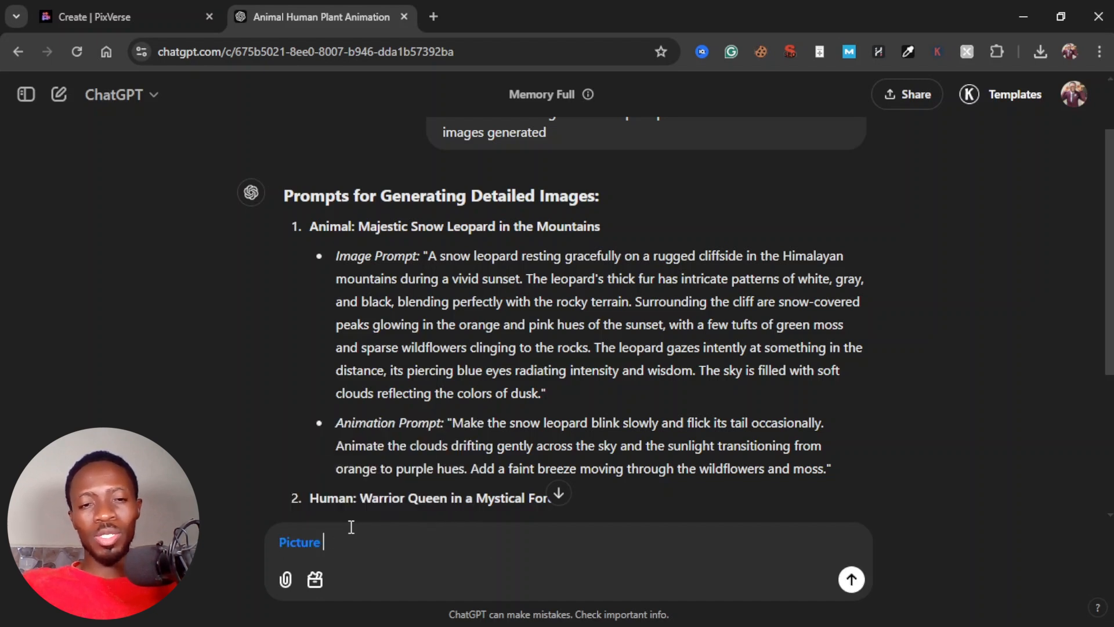
{"action": "key", "text": "ctrl+v"}
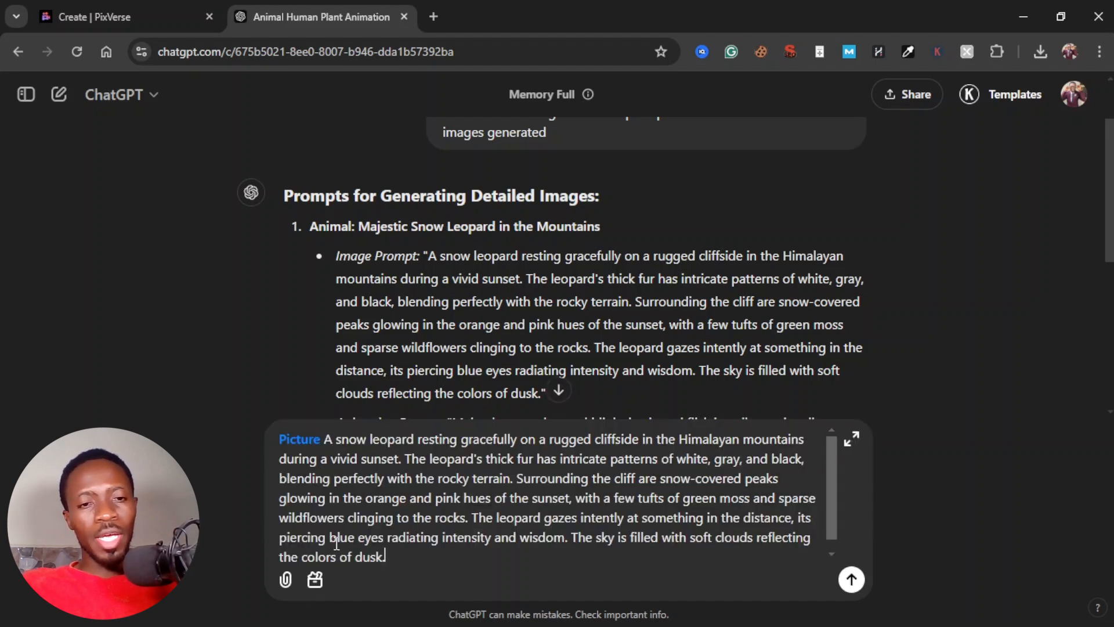
{"action": "key", "text": "Return"}
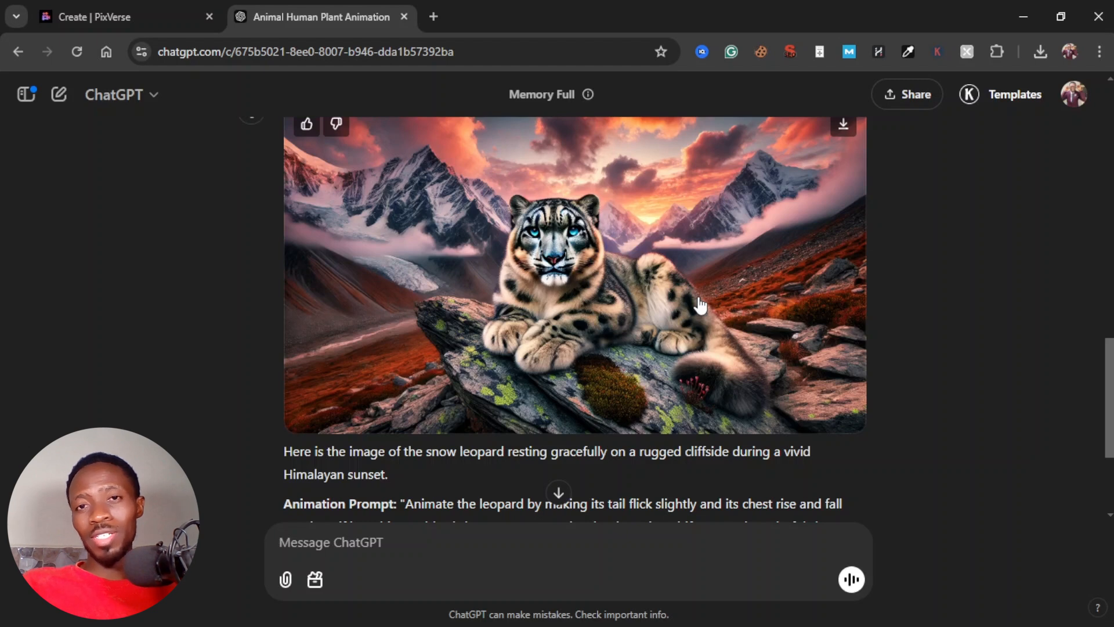
- Examine the generated snow leopard image
{"action": "scroll", "coordinate": [699, 300], "scroll_direction": "up", "scroll_amount": 2}
{"action": "scroll", "coordinate": [698, 301], "scroll_direction": "down", "scroll_amount": 1}
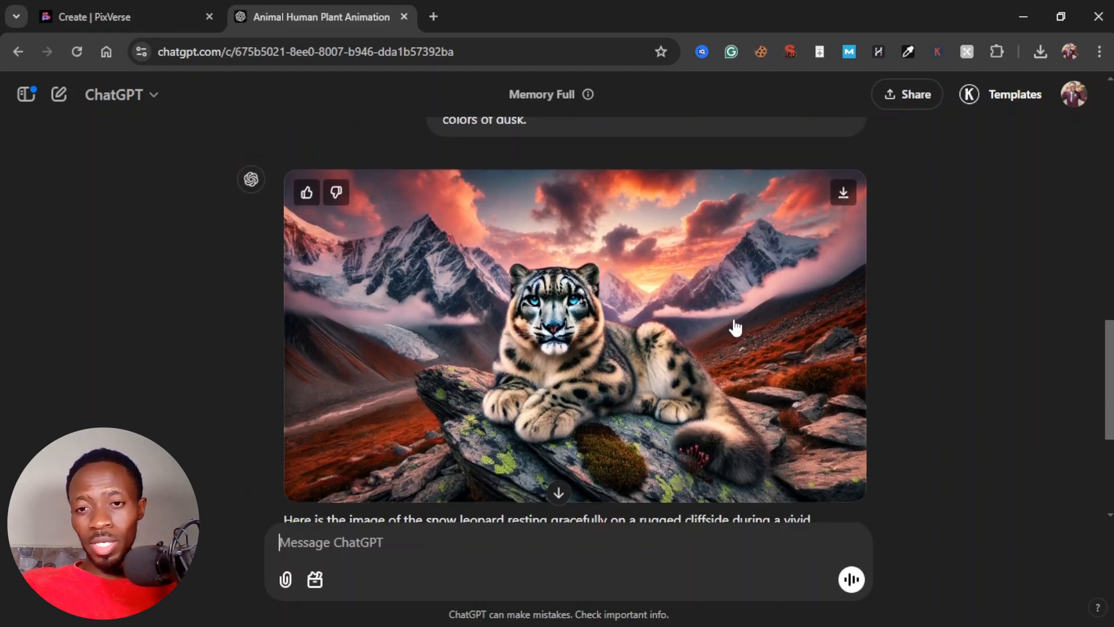
{"action": "left_click", "coordinate": [679, 303]}
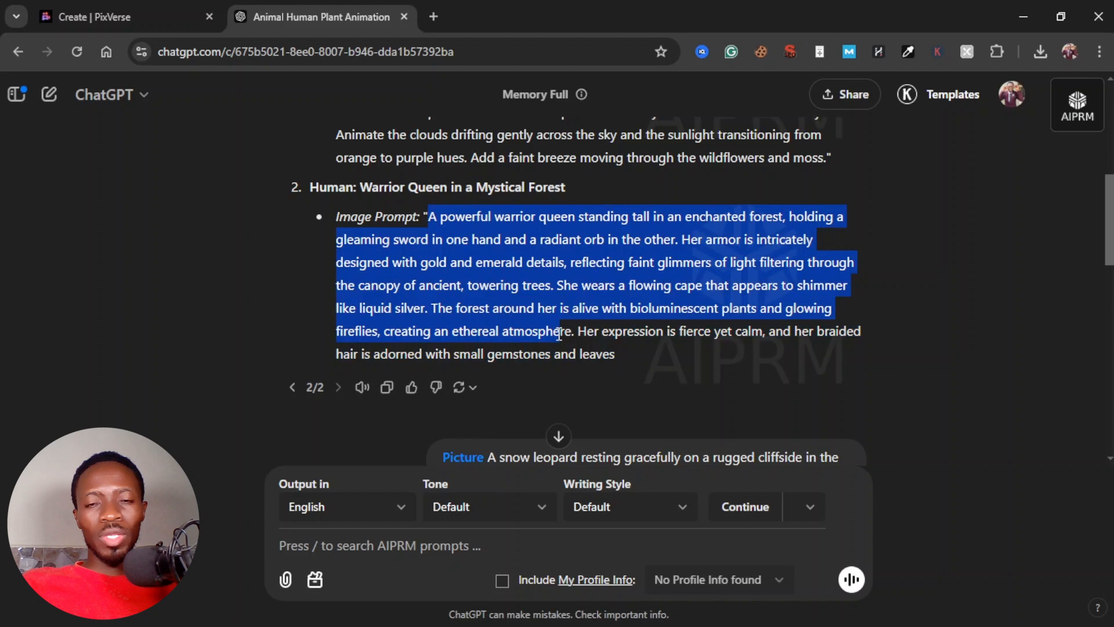
- Read the warrior queen image prompt to its end and check what follows it in the chat
{"action": "left_click_drag", "start_coordinate": [578, 337], "coordinate": [617, 355]}
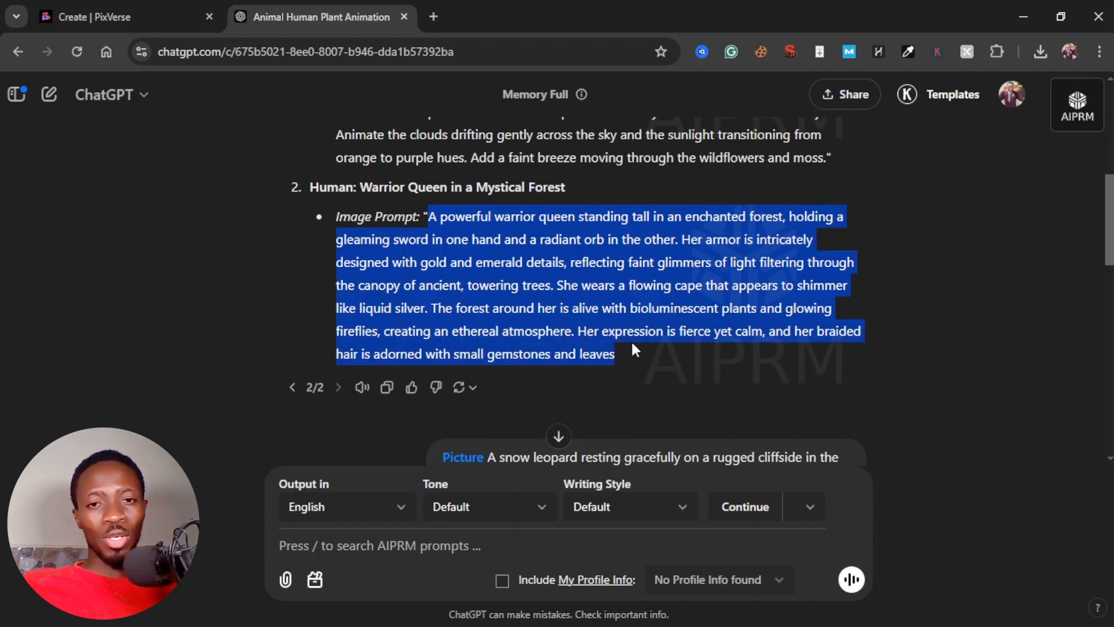
{"action": "scroll", "coordinate": [633, 345], "scroll_direction": "down", "scroll_amount": 7}
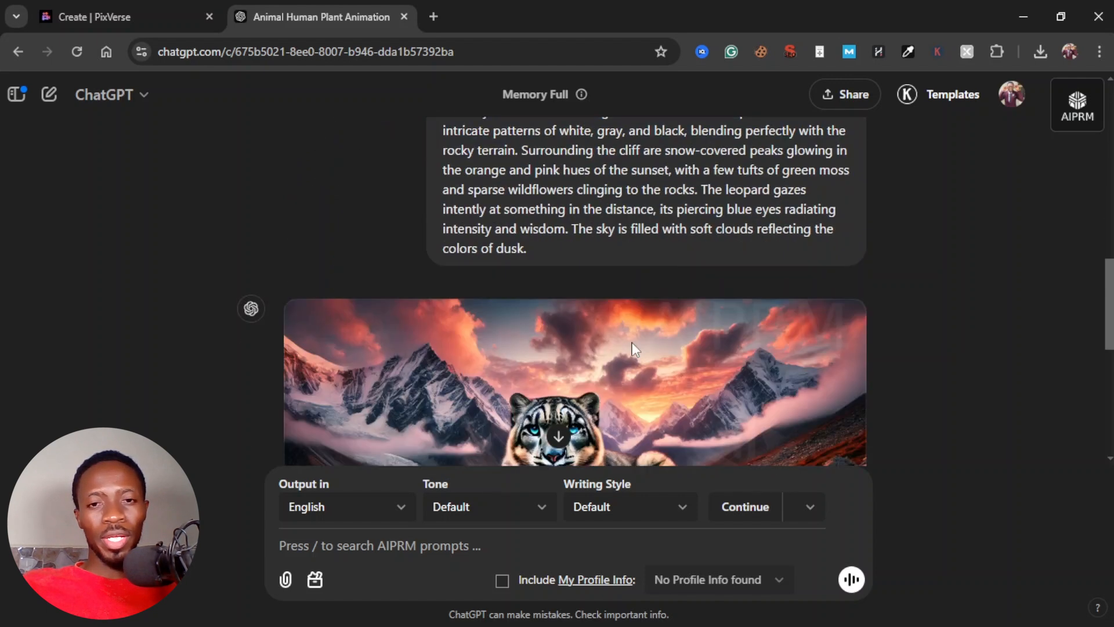
{"action": "scroll", "coordinate": [632, 345], "scroll_direction": "up", "scroll_amount": 5}
{"action": "scroll", "coordinate": [632, 342], "scroll_direction": "up", "scroll_amount": 2}
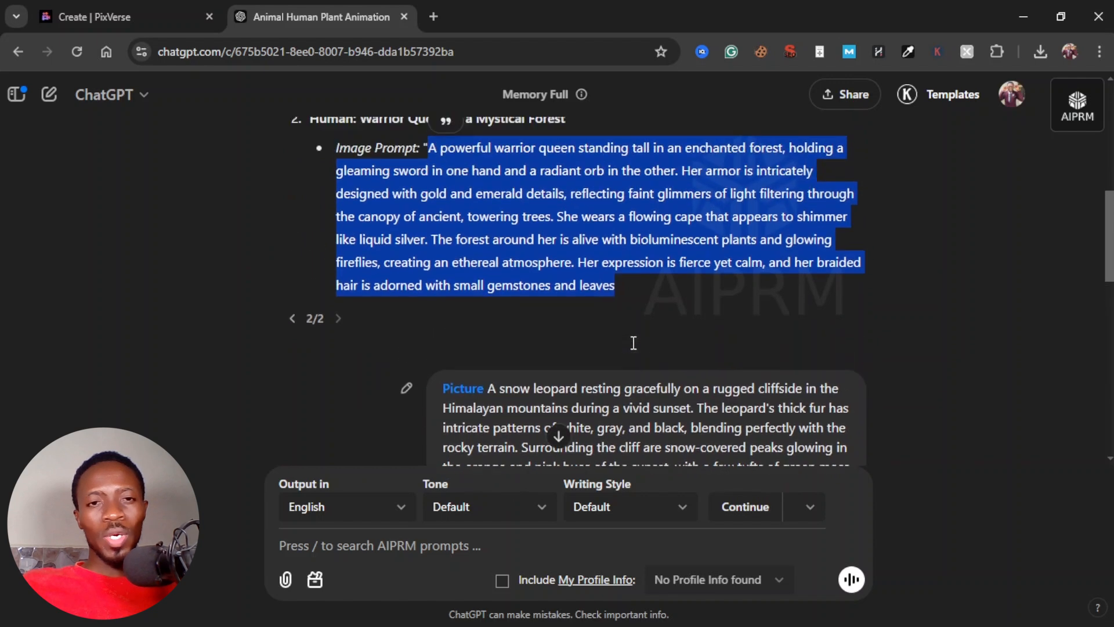
{"action": "scroll", "coordinate": [565, 243], "scroll_direction": "up", "scroll_amount": 3}
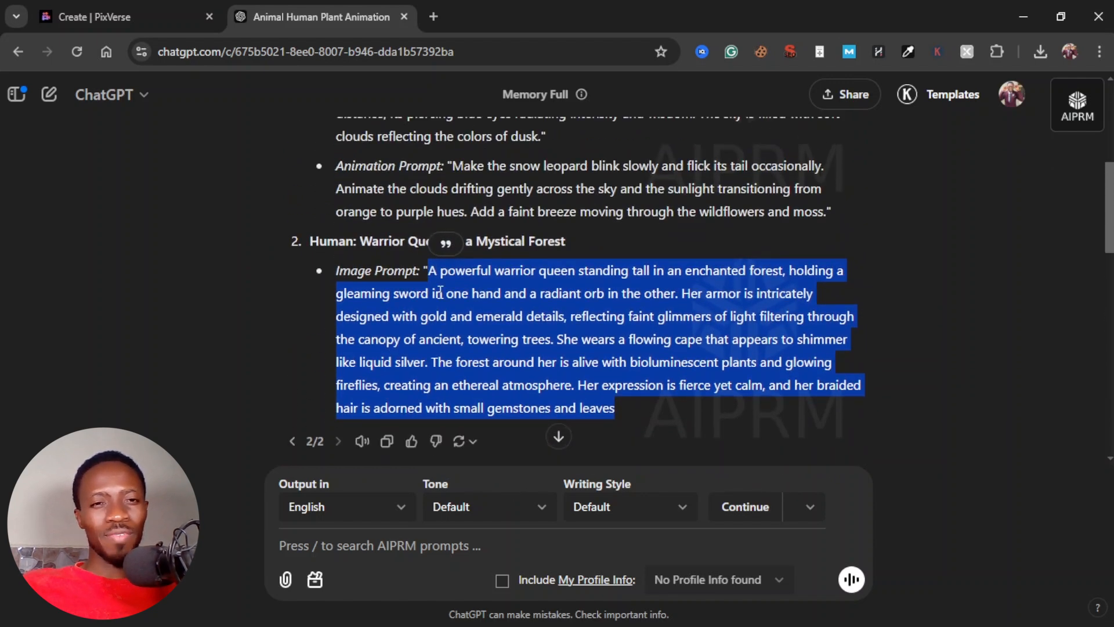
{"action": "scroll", "coordinate": [611, 313], "scroll_direction": "down", "scroll_amount": 2}
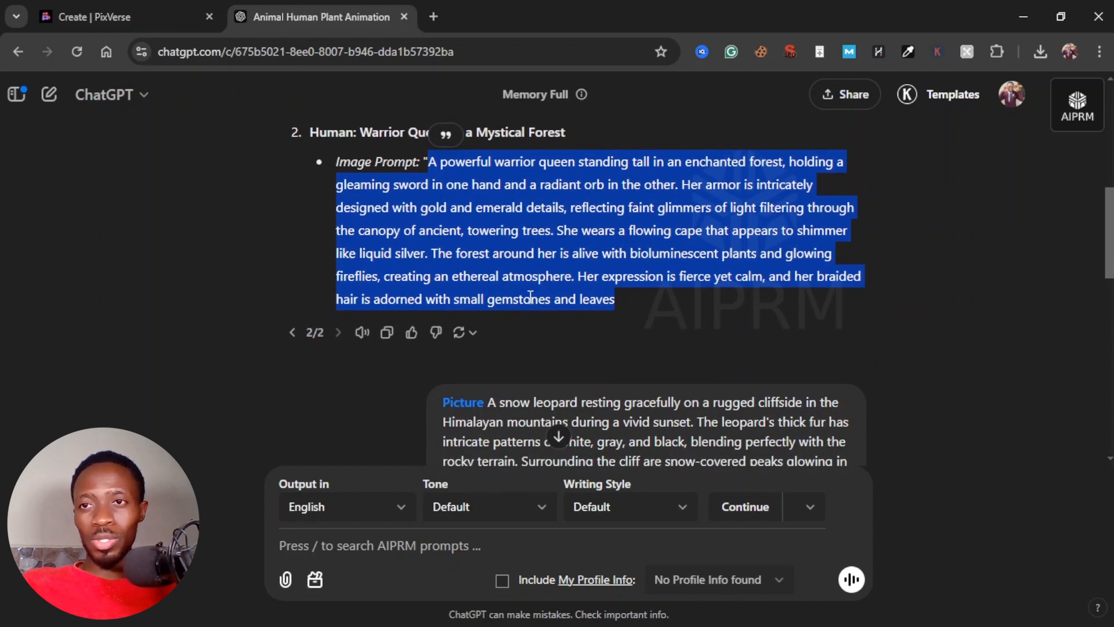
- Resend the original request for 3 detailed image prompts with animation prompts, unedited, and look through the new answer
{"action": "scroll", "coordinate": [610, 311], "scroll_direction": "up", "scroll_amount": 10}
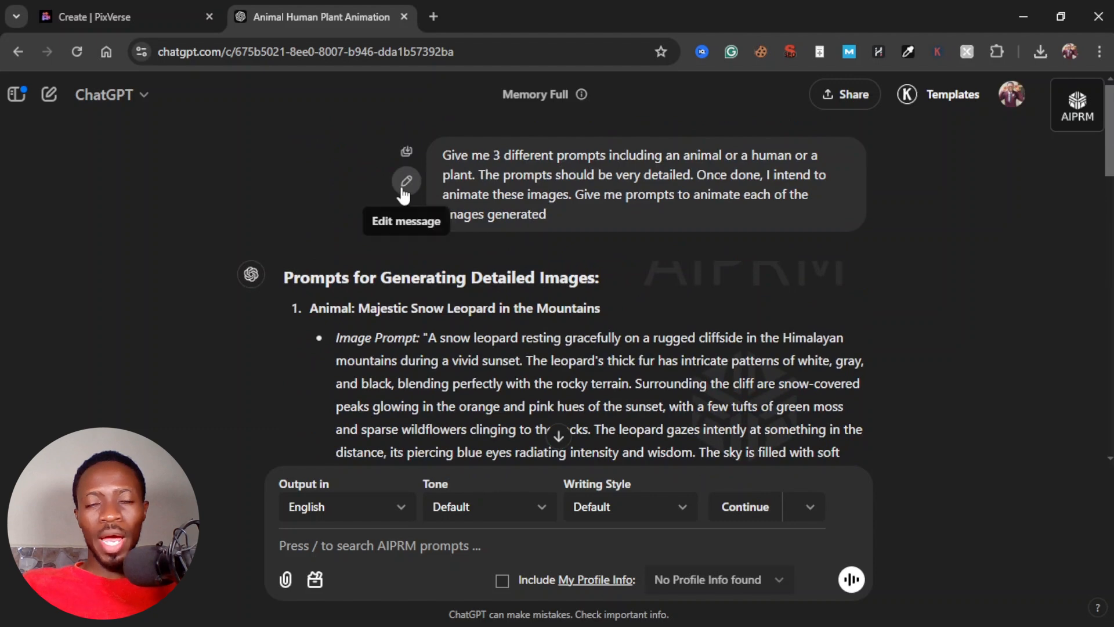
{"action": "left_click", "coordinate": [406, 181]}
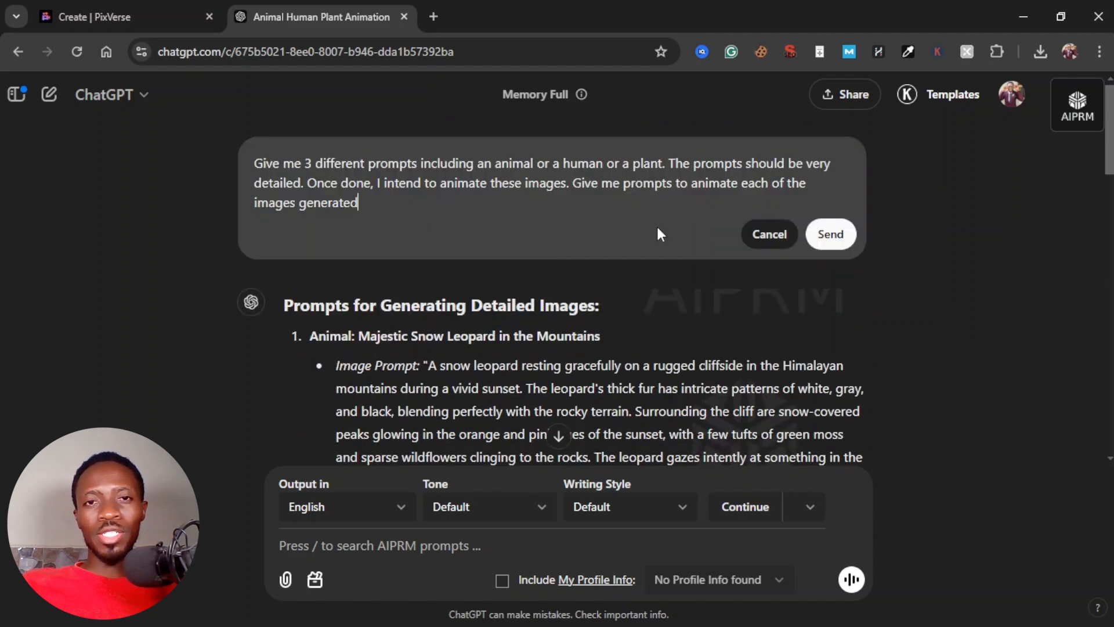
{"action": "left_click", "coordinate": [829, 233]}
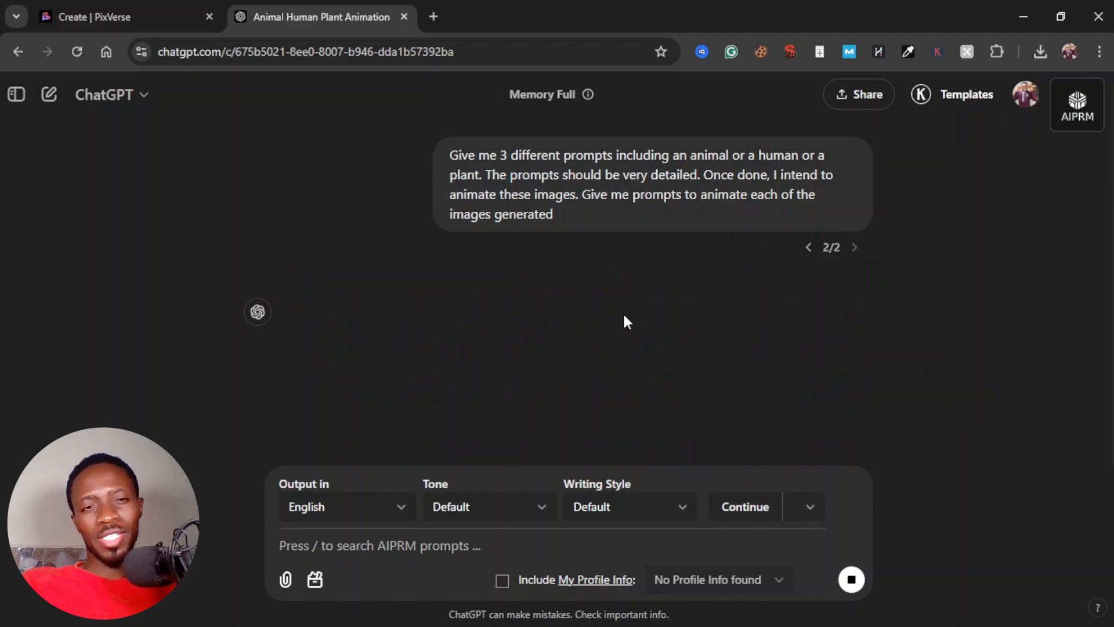
{"action": "scroll", "coordinate": [623, 317], "scroll_direction": "down", "scroll_amount": 3}
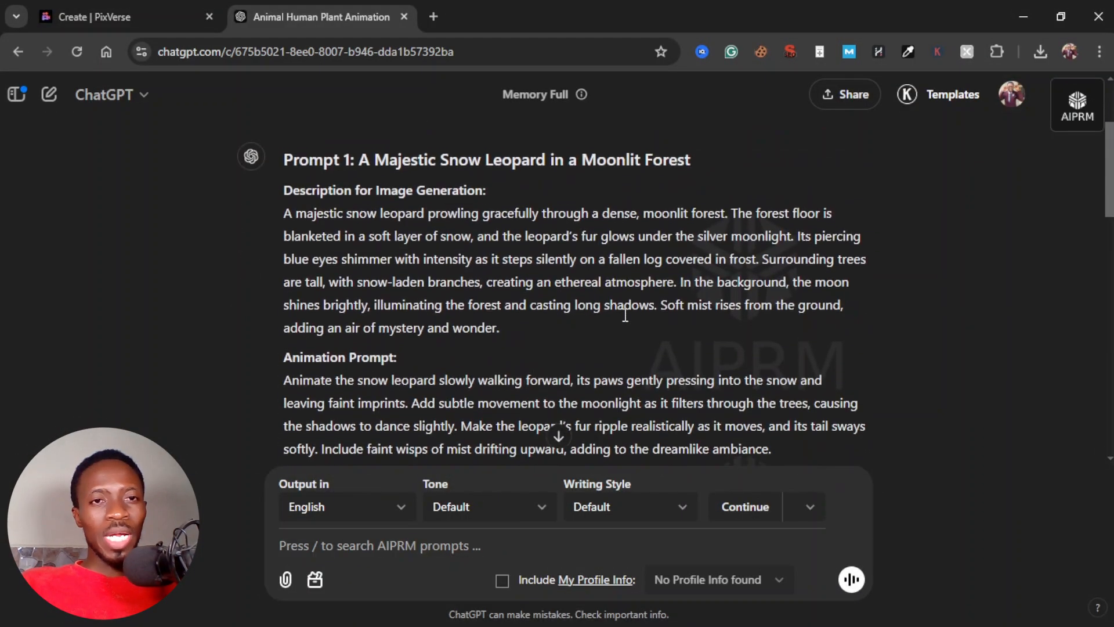
{"action": "scroll", "coordinate": [624, 316], "scroll_direction": "down", "scroll_amount": 10}
{"action": "scroll", "coordinate": [625, 315], "scroll_direction": "up", "scroll_amount": 15}
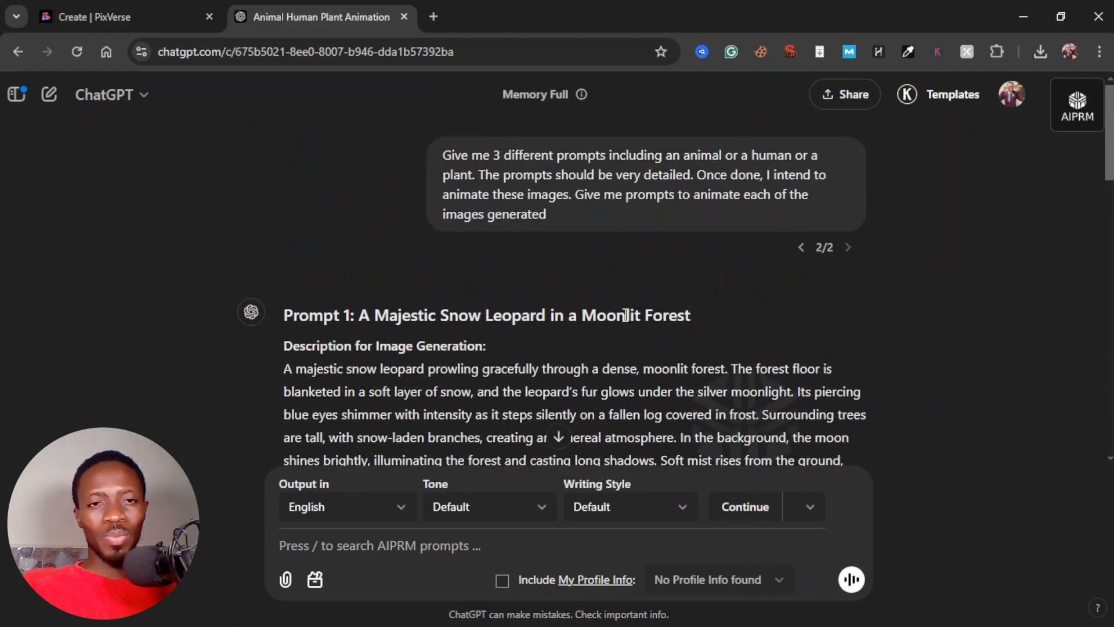
- Copy Prompt 1's image description of the snow leopard in a moonlit forest and submit it as a Picture request
{"action": "scroll", "coordinate": [625, 315], "scroll_direction": "down", "scroll_amount": 2}
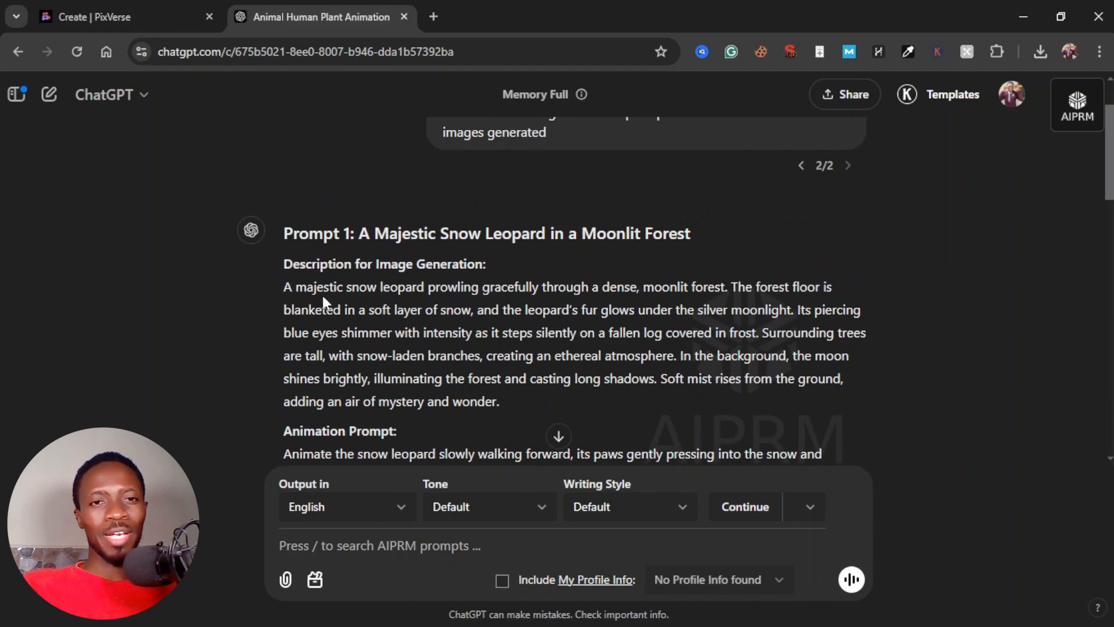
{"action": "left_click_drag", "start_coordinate": [284, 294], "coordinate": [520, 404]}
{"action": "right_click", "coordinate": [519, 365]}
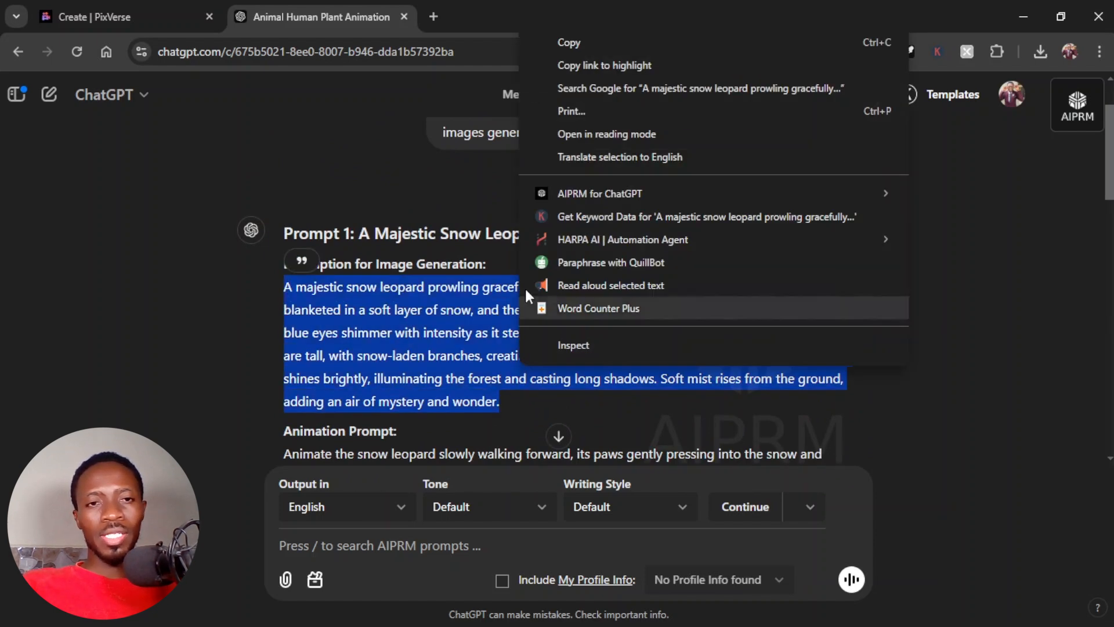
{"action": "left_click", "coordinate": [569, 43]}
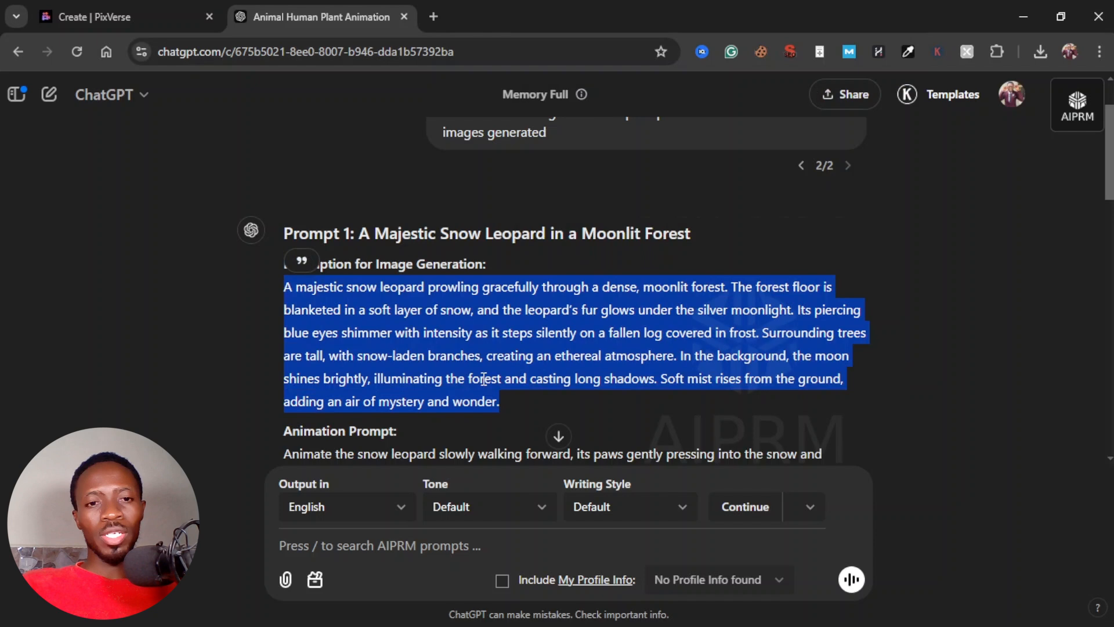
{"action": "left_click", "coordinate": [314, 580]}
{"action": "left_click", "coordinate": [325, 384]}
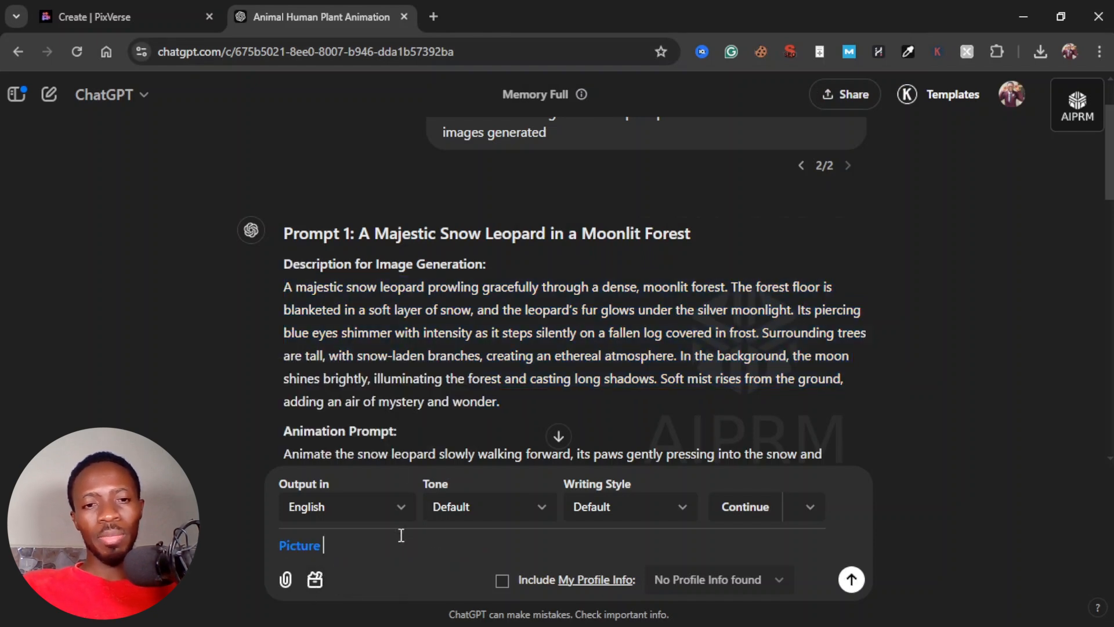
{"action": "key", "text": "ctrl+v"}
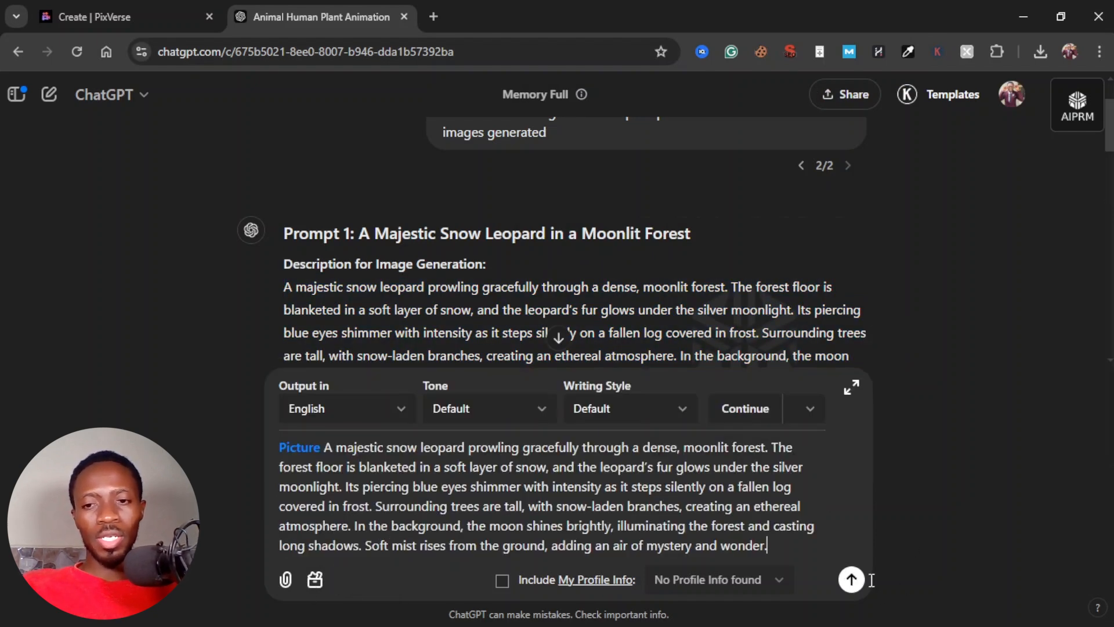
{"action": "left_click", "coordinate": [850, 579]}
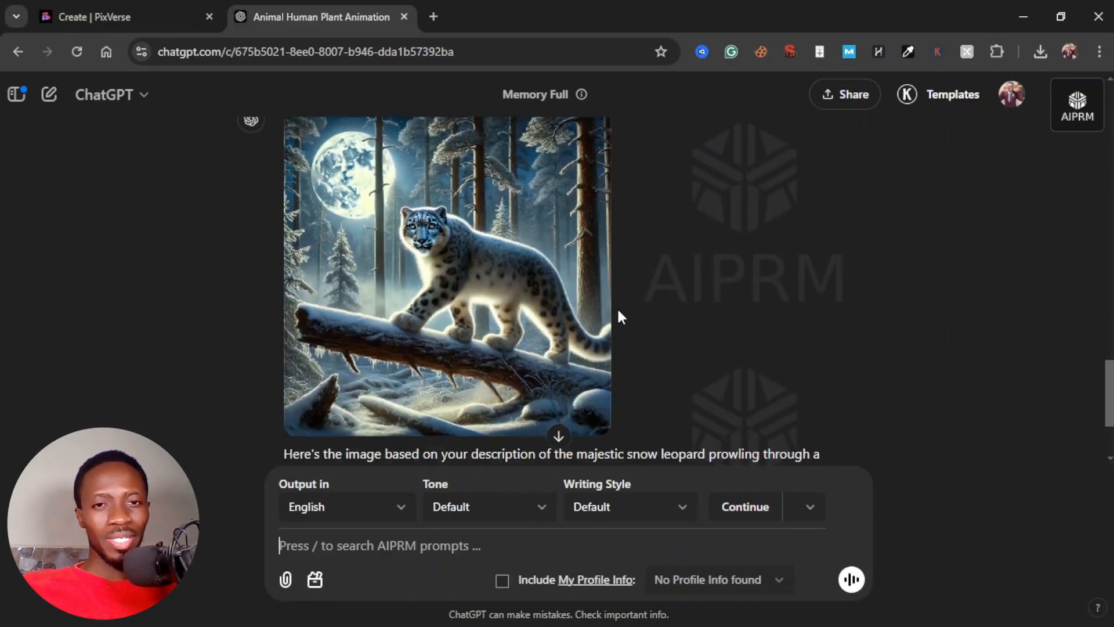
- Examine the generated moonlit snow leopard image at enlarged size and the reply below it
{"action": "left_click", "coordinate": [479, 284]}
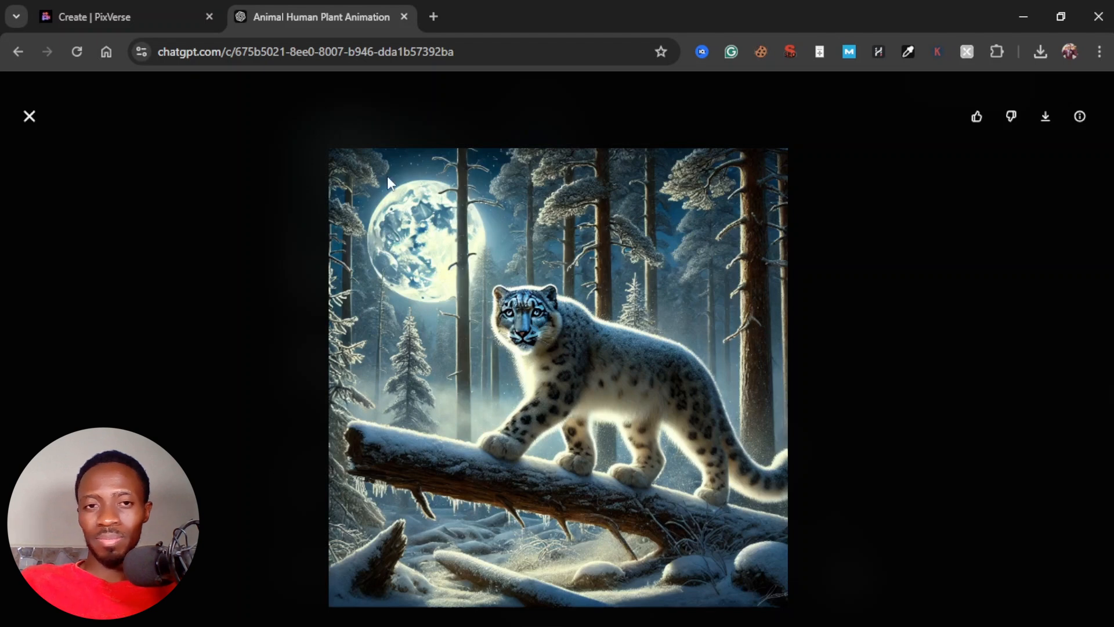
{"action": "left_click", "coordinate": [30, 117]}
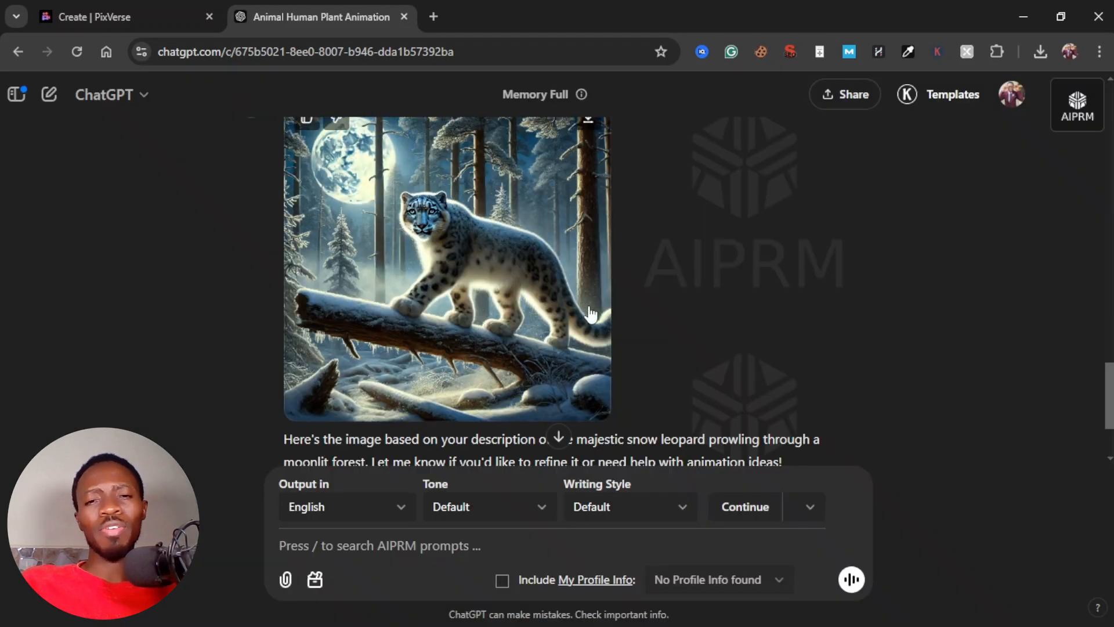
{"action": "scroll", "coordinate": [590, 310], "scroll_direction": "down", "scroll_amount": 3}
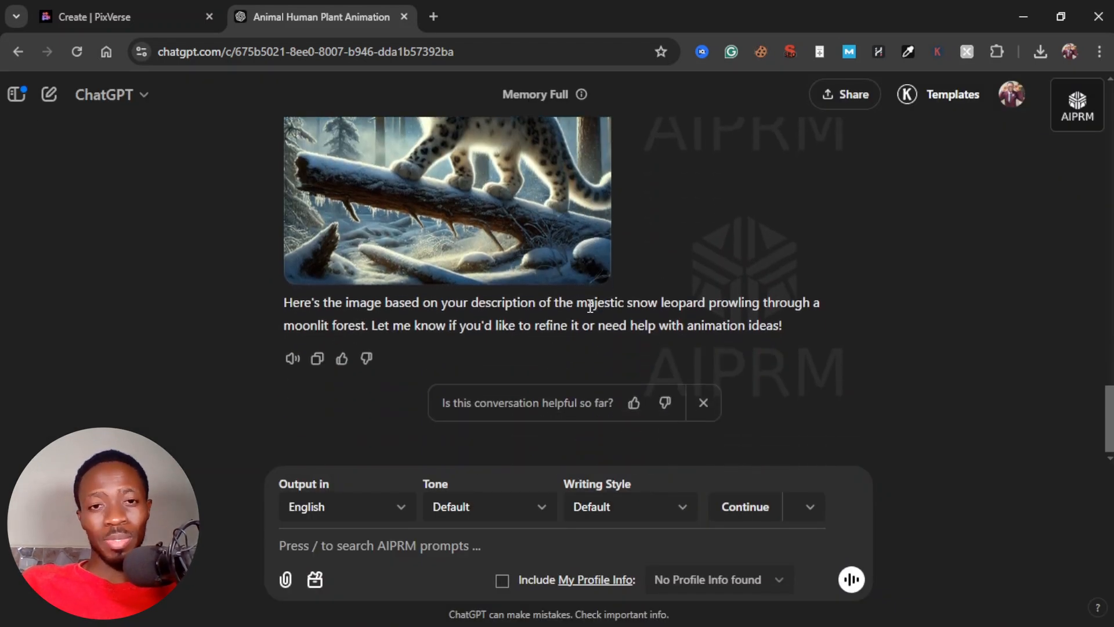
- Download the moonlit snow leopard image and add it as the source image on PixVerse's Create page
{"action": "scroll", "coordinate": [589, 305], "scroll_direction": "up", "scroll_amount": 5}
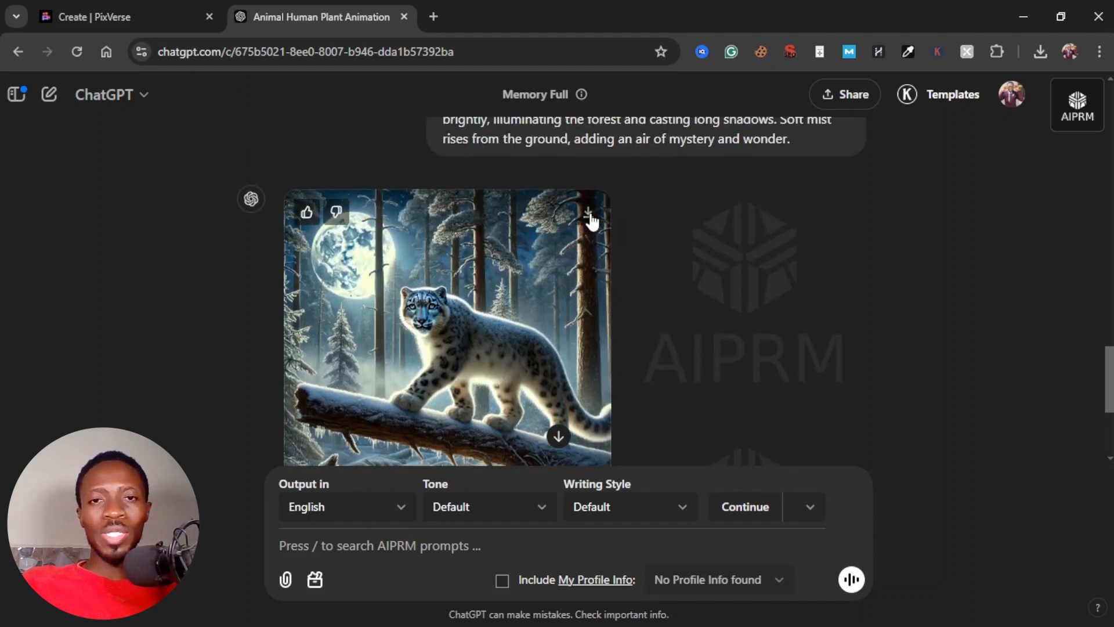
{"action": "left_click", "coordinate": [590, 215]}
{"action": "key", "text": "ctrl+shift+Tab"}
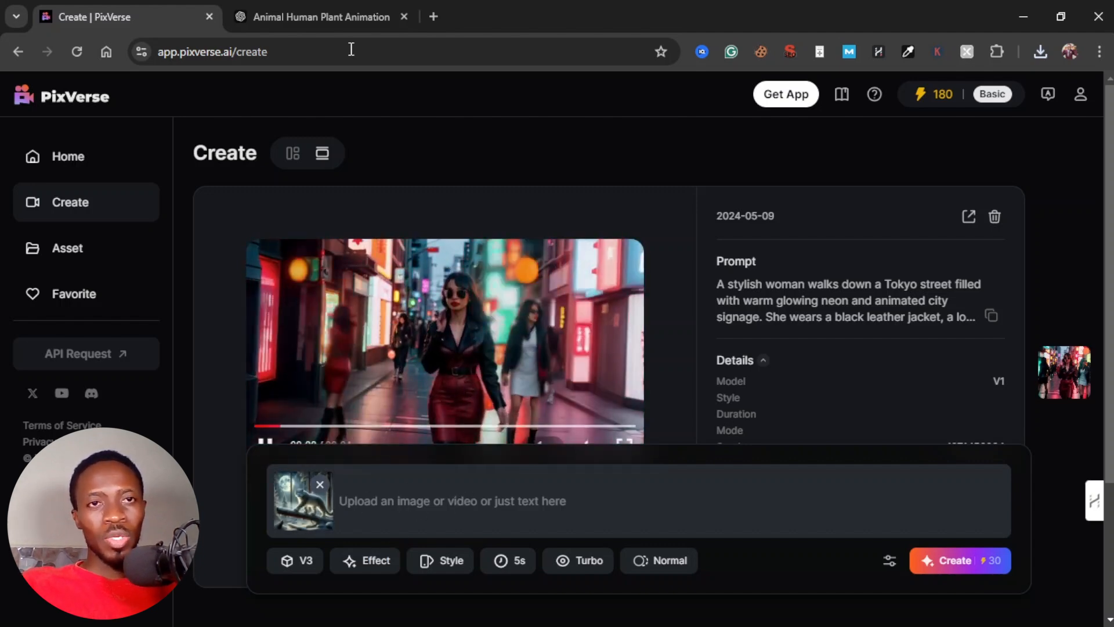
- Copy Prompt 1's snow leopard animation prompt from ChatGPT and paste it as the video prompt in PixVerse
{"action": "left_click", "coordinate": [316, 17]}
{"action": "scroll", "coordinate": [535, 380], "scroll_direction": "down", "scroll_amount": 4}
{"action": "scroll", "coordinate": [535, 380], "scroll_direction": "up", "scroll_amount": 9}
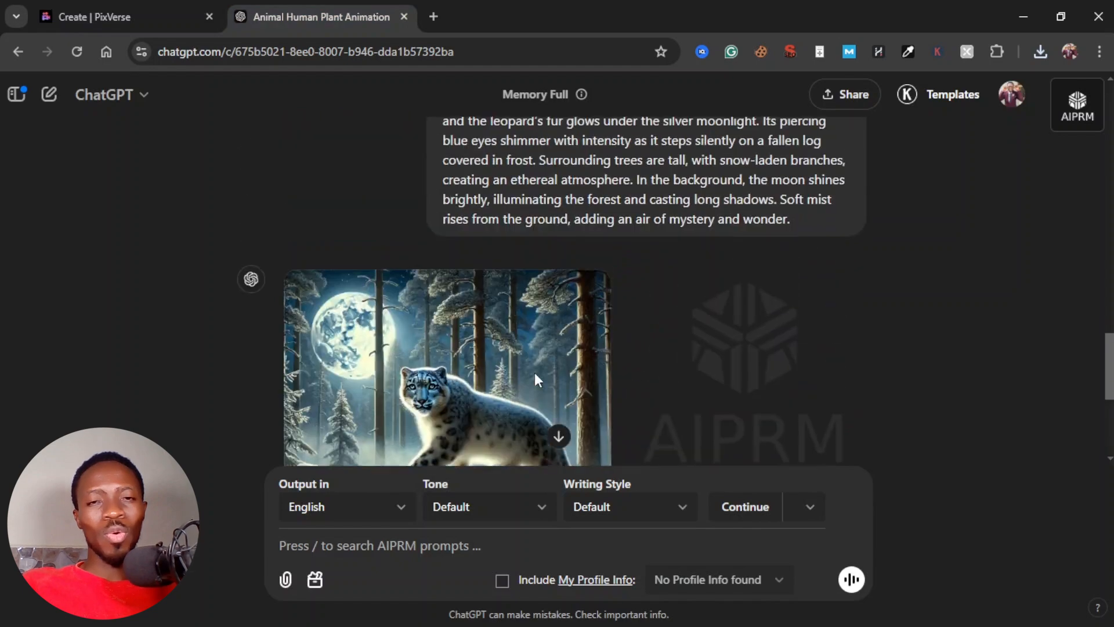
{"action": "scroll", "coordinate": [536, 380], "scroll_direction": "up", "scroll_amount": 10}
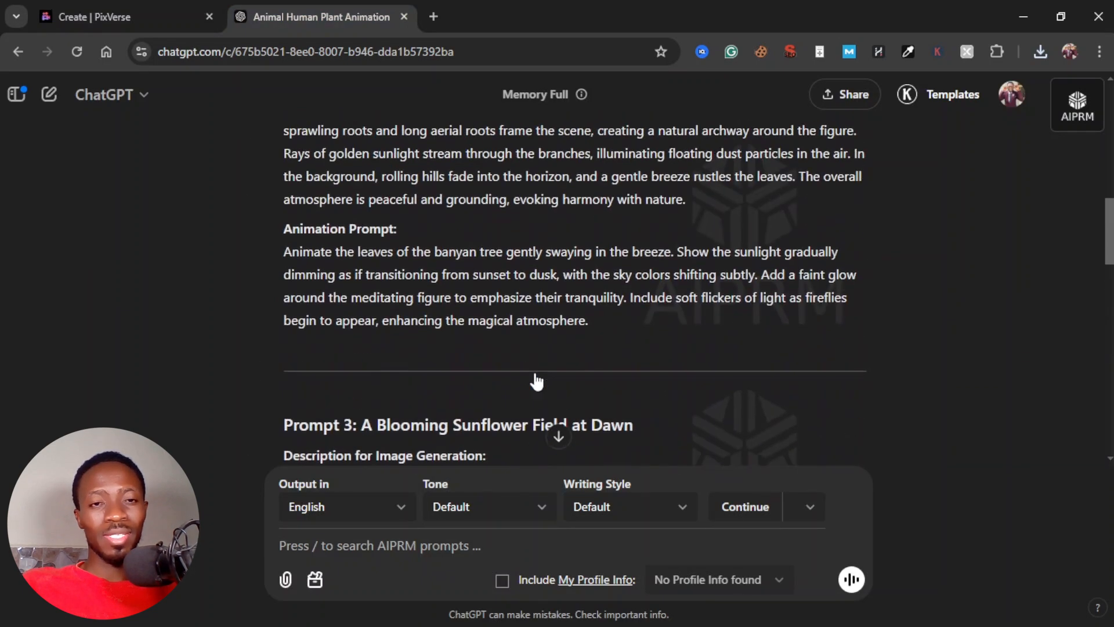
{"action": "scroll", "coordinate": [536, 380], "scroll_direction": "up", "scroll_amount": 4}
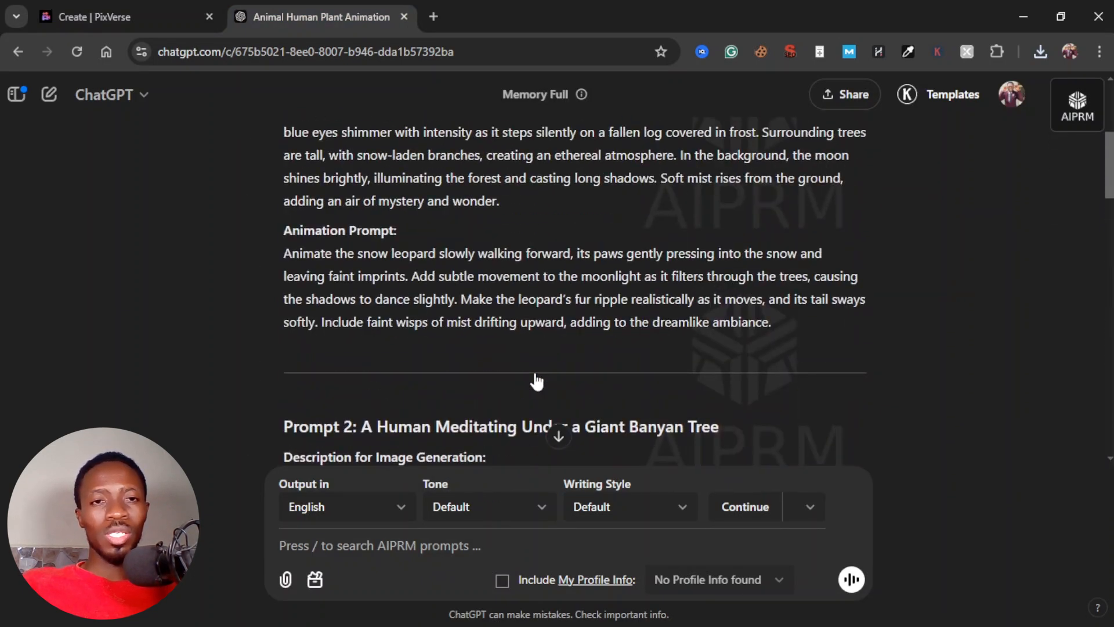
{"action": "left_click_drag", "start_coordinate": [285, 256], "coordinate": [774, 322]}
{"action": "right_click", "coordinate": [673, 302]}
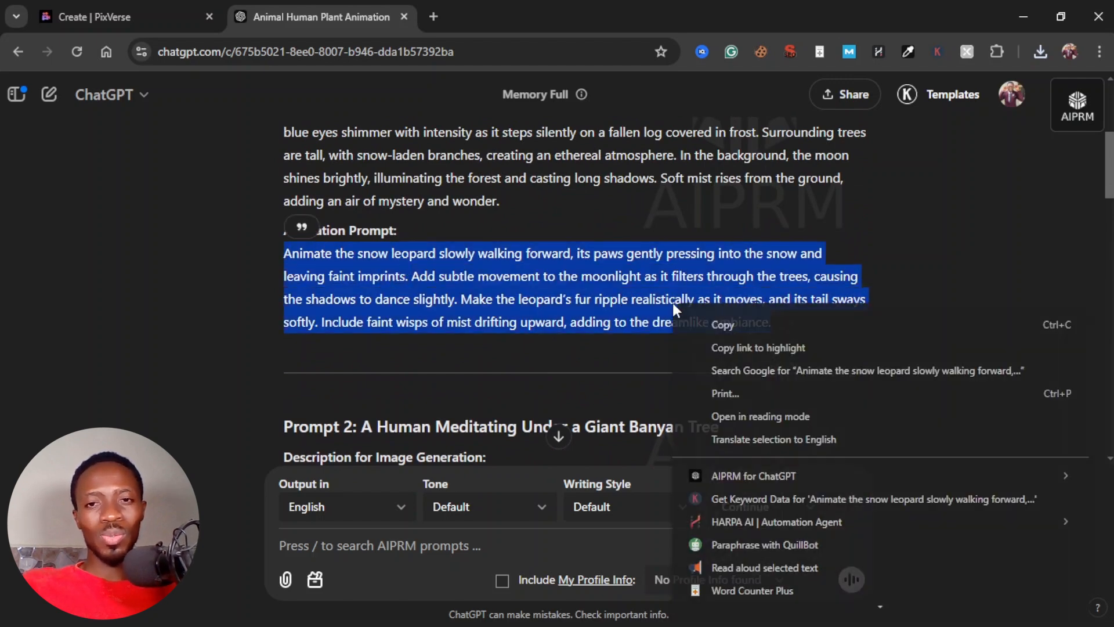
{"action": "left_click", "coordinate": [722, 324]}
{"action": "left_click", "coordinate": [130, 5]}
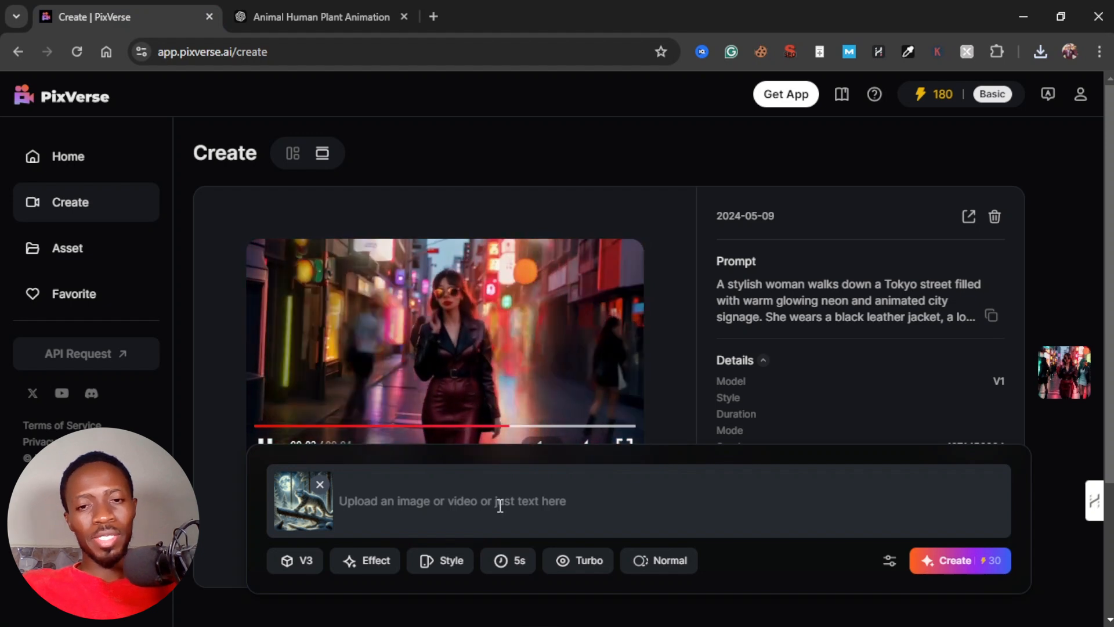
{"action": "key", "text": "ctrl+v"}
{"action": "scroll", "coordinate": [500, 505], "scroll_direction": "up", "scroll_amount": 1}
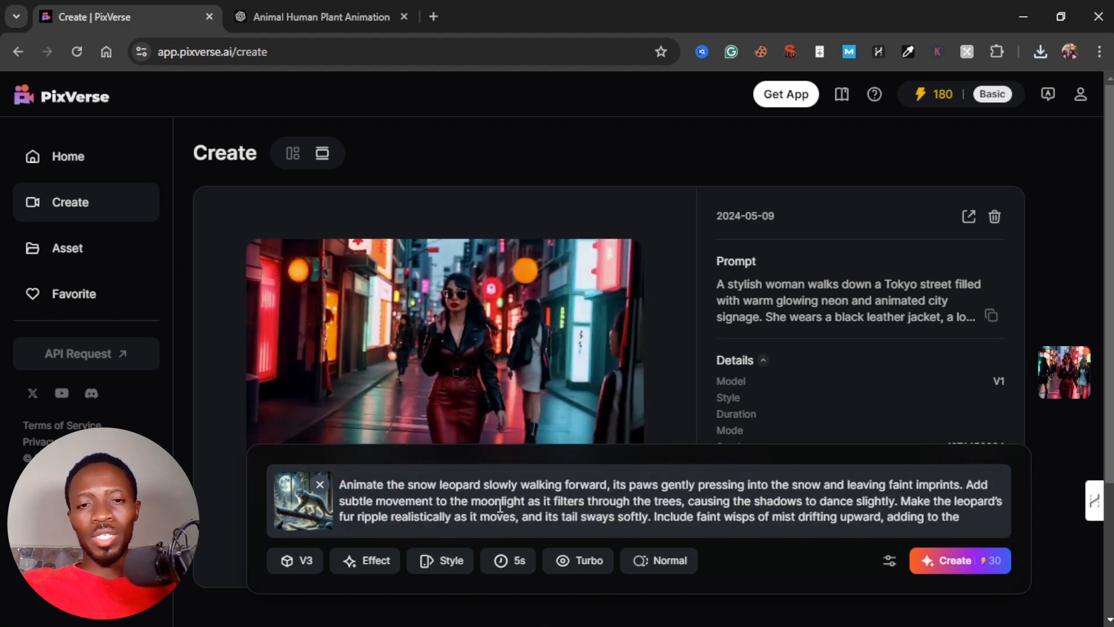
{"action": "scroll", "coordinate": [453, 500], "scroll_direction": "down", "scroll_amount": 1}
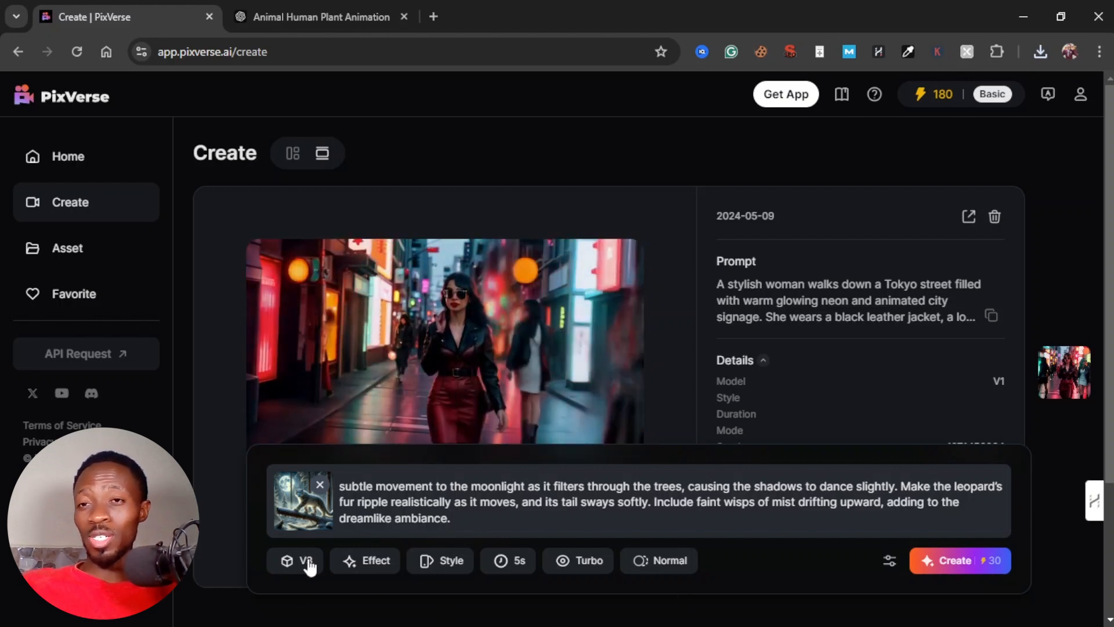
- Check which model versions are available for the video, keeping V3 selected
{"action": "left_click", "coordinate": [282, 567]}
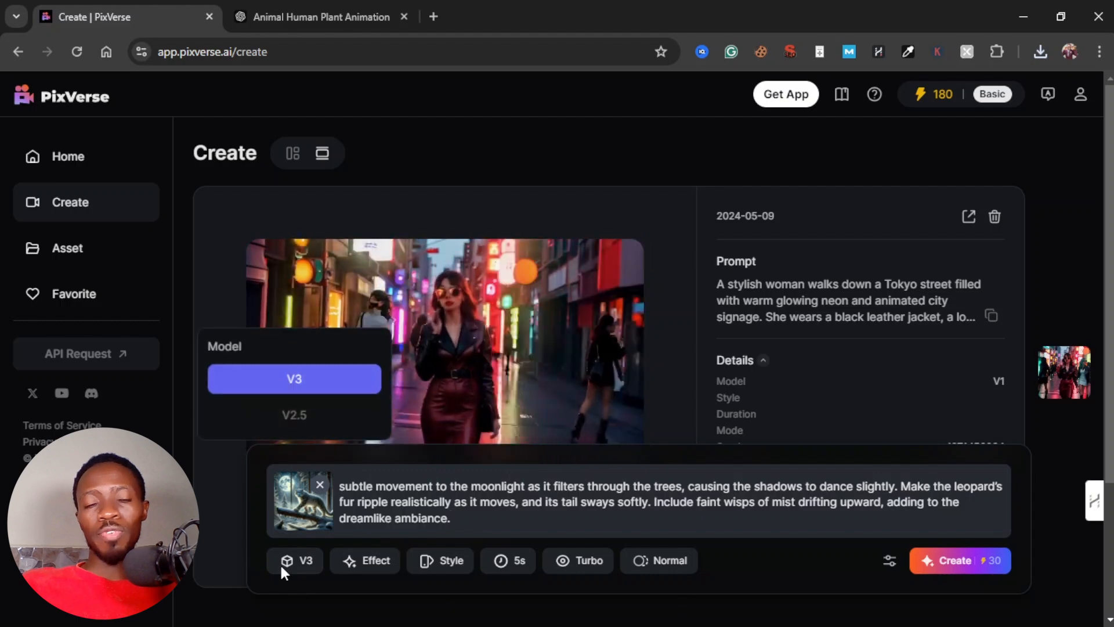
{"action": "left_click", "coordinate": [282, 566]}
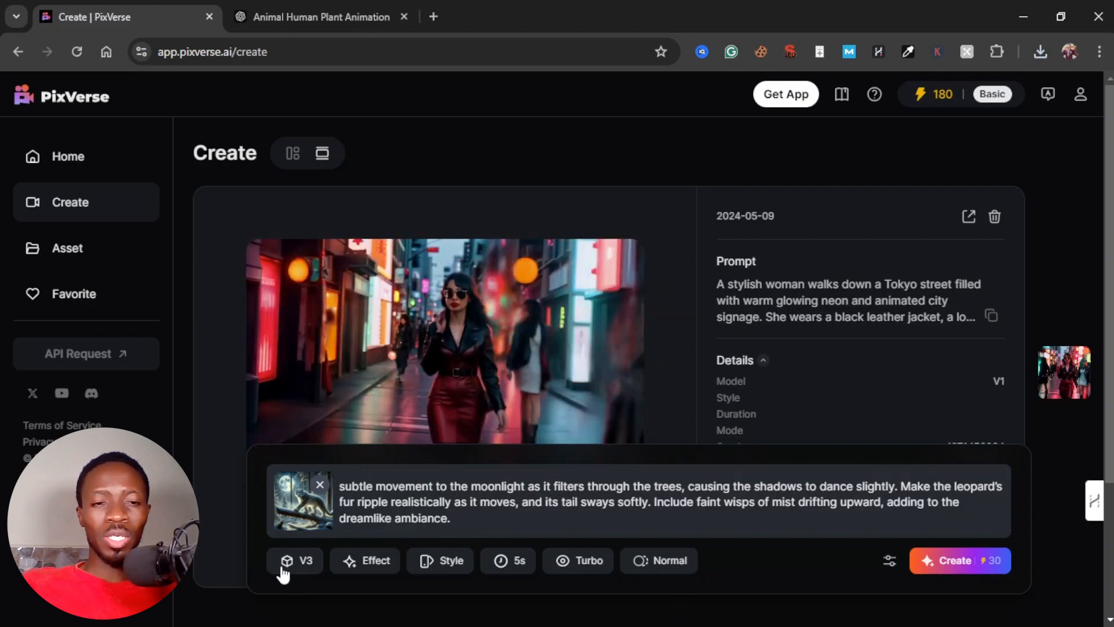
{"action": "left_click", "coordinate": [282, 569]}
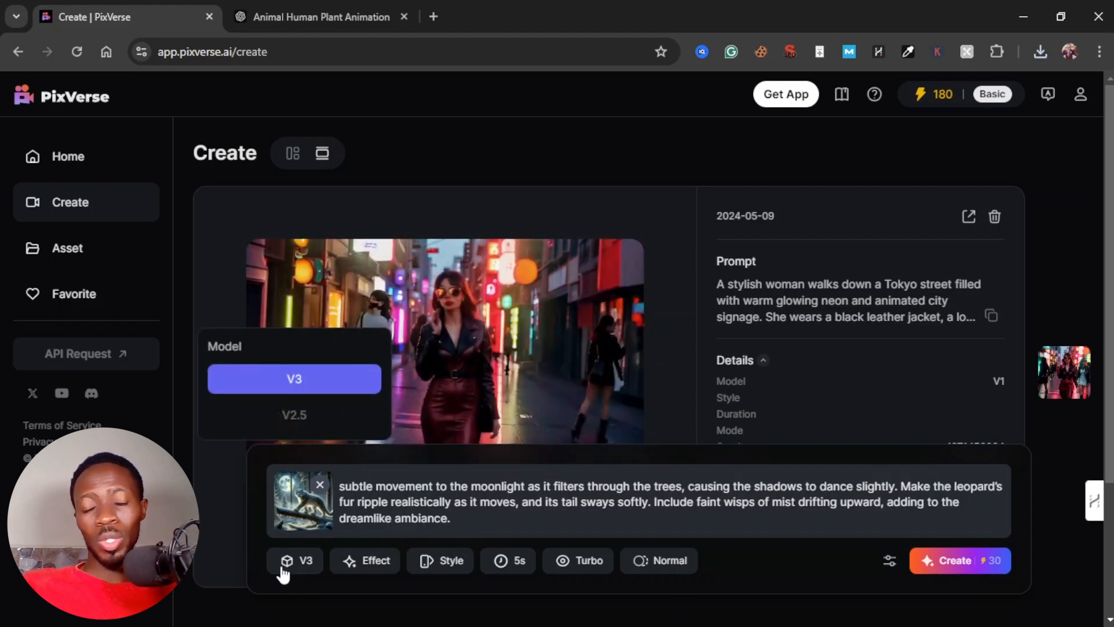
{"action": "left_click", "coordinate": [283, 573]}
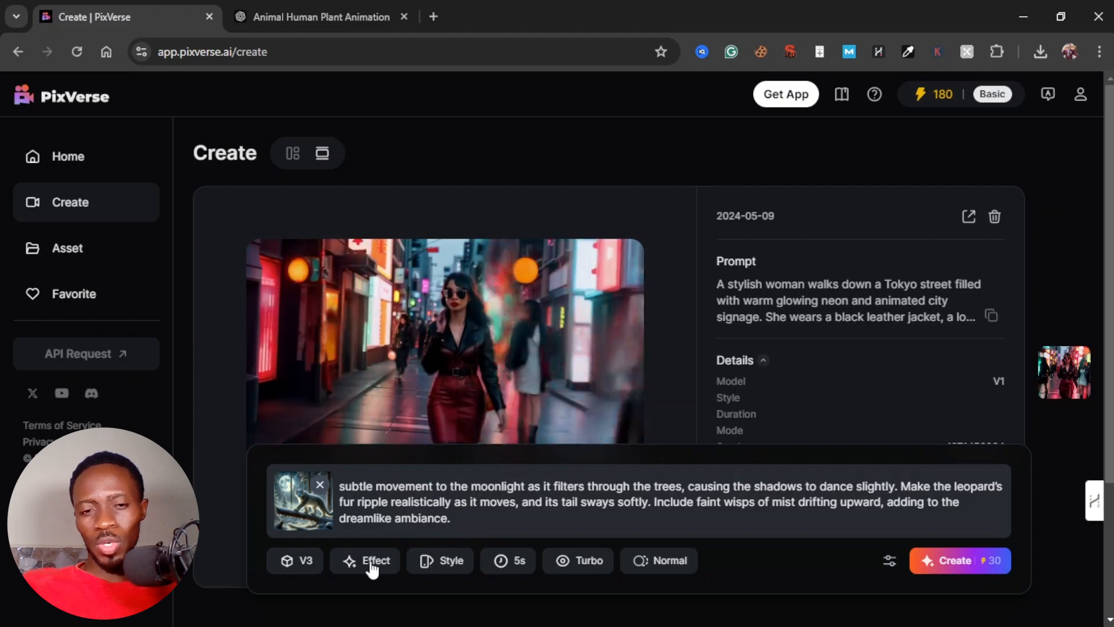
- Browse the available video effects without choosing one
{"action": "left_click", "coordinate": [373, 567]}
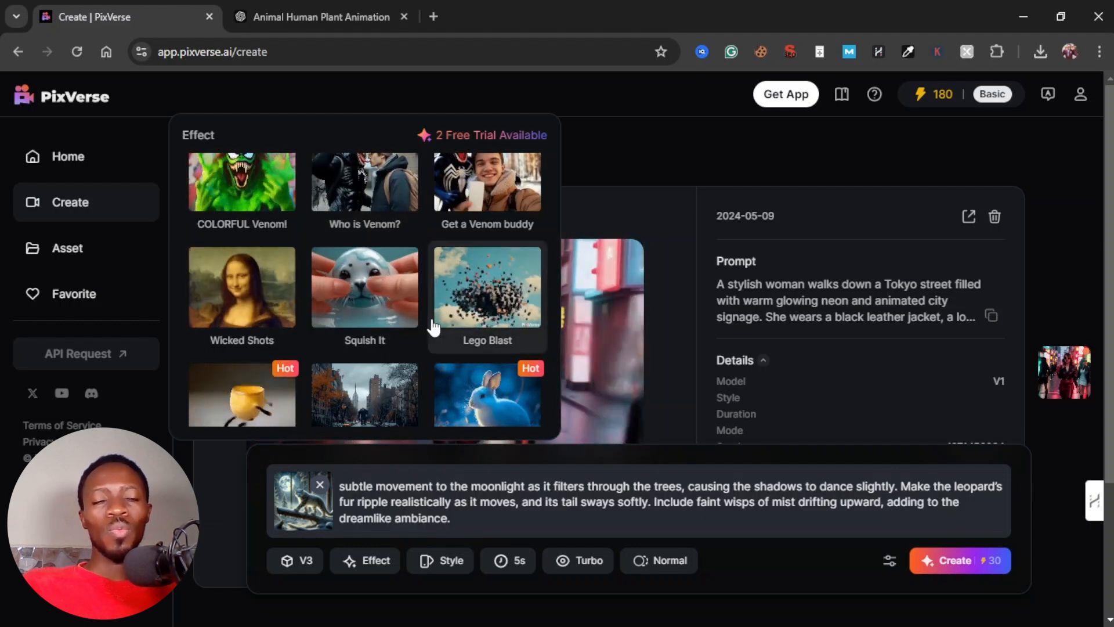
{"action": "scroll", "coordinate": [434, 328], "scroll_direction": "down", "scroll_amount": 10}
{"action": "scroll", "coordinate": [434, 327], "scroll_direction": "up", "scroll_amount": 5}
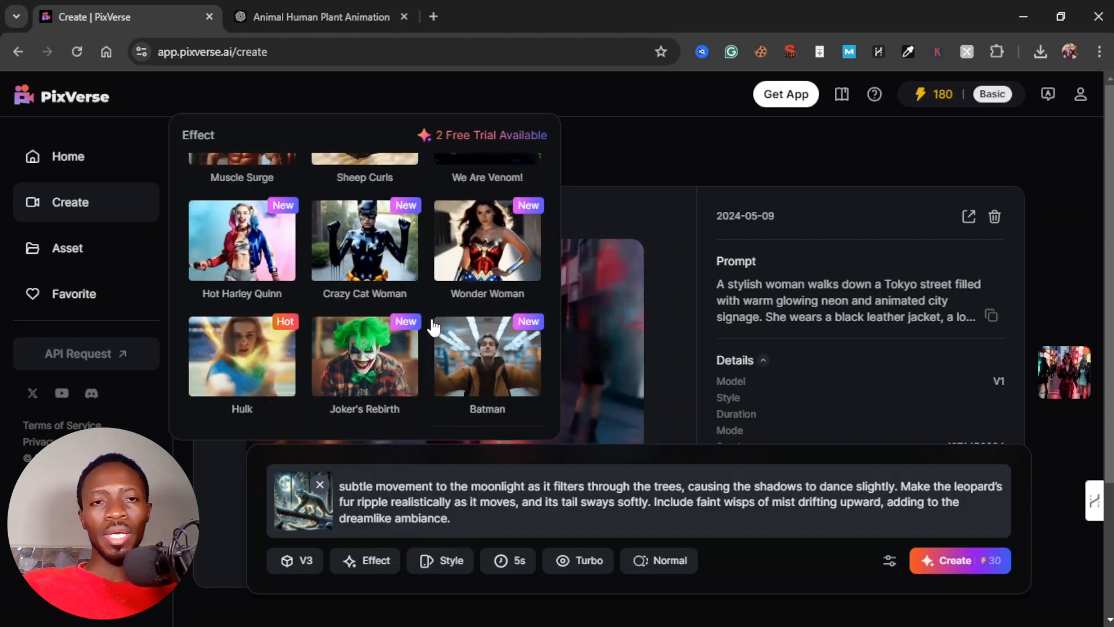
{"action": "scroll", "coordinate": [434, 328], "scroll_direction": "up", "scroll_amount": 1}
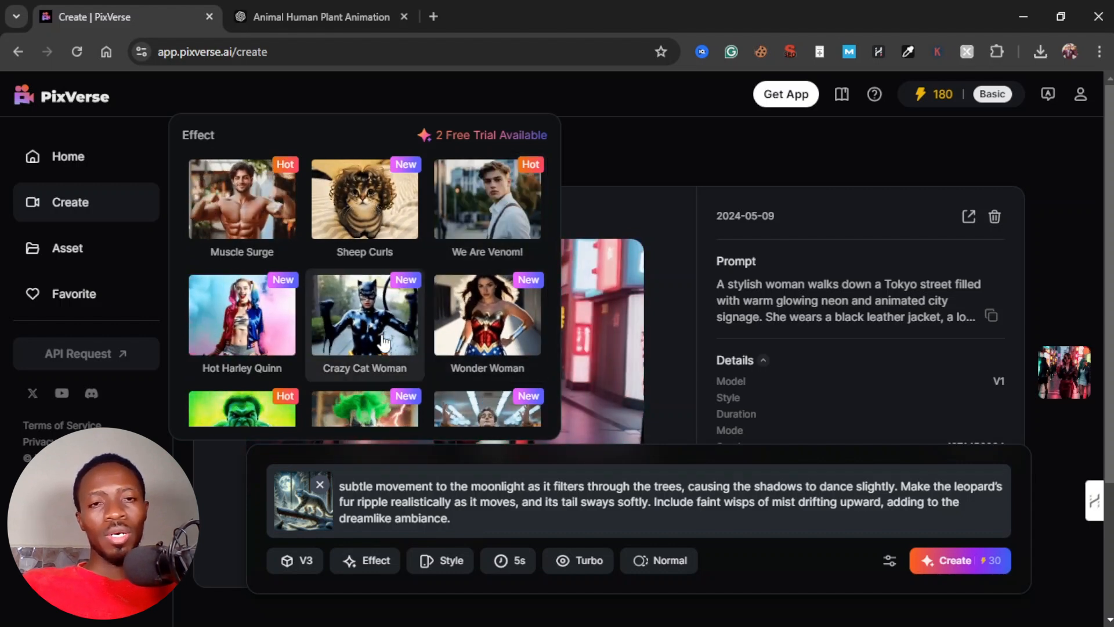
- Look over the available video styles without choosing one
{"action": "left_click", "coordinate": [366, 565]}
{"action": "left_click", "coordinate": [427, 564]}
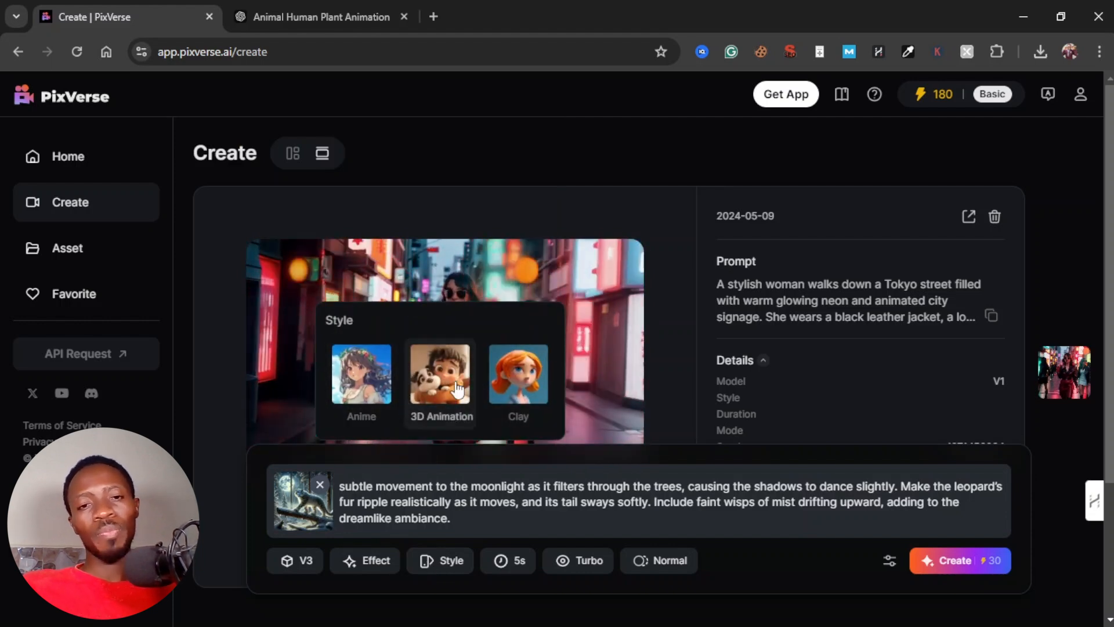
{"action": "scroll", "coordinate": [458, 389], "scroll_direction": "down", "scroll_amount": 2}
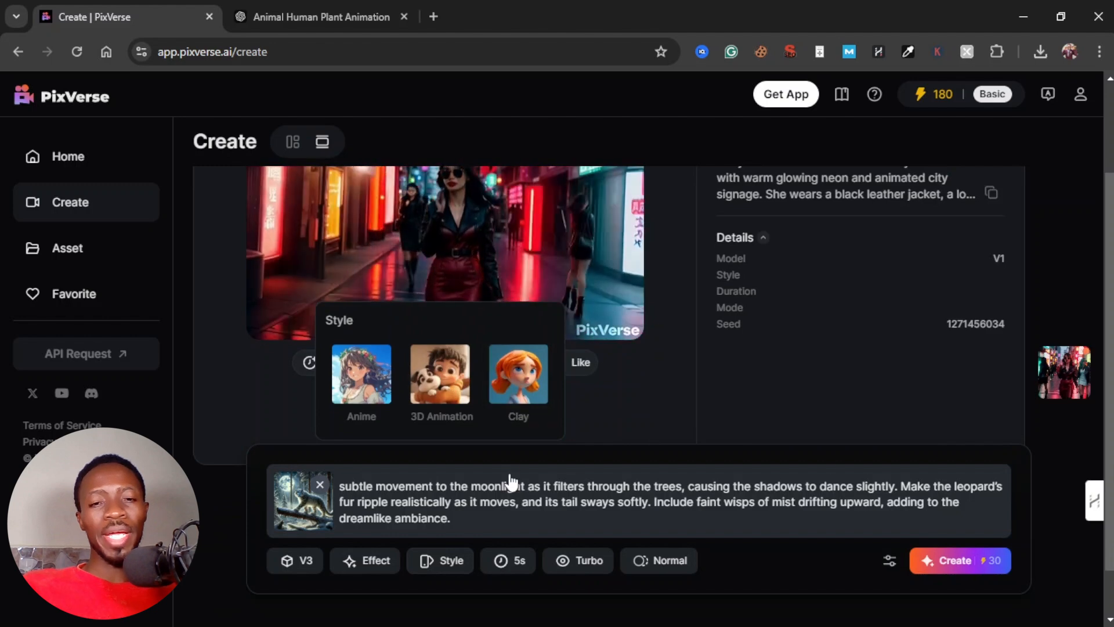
{"action": "left_click", "coordinate": [470, 517]}
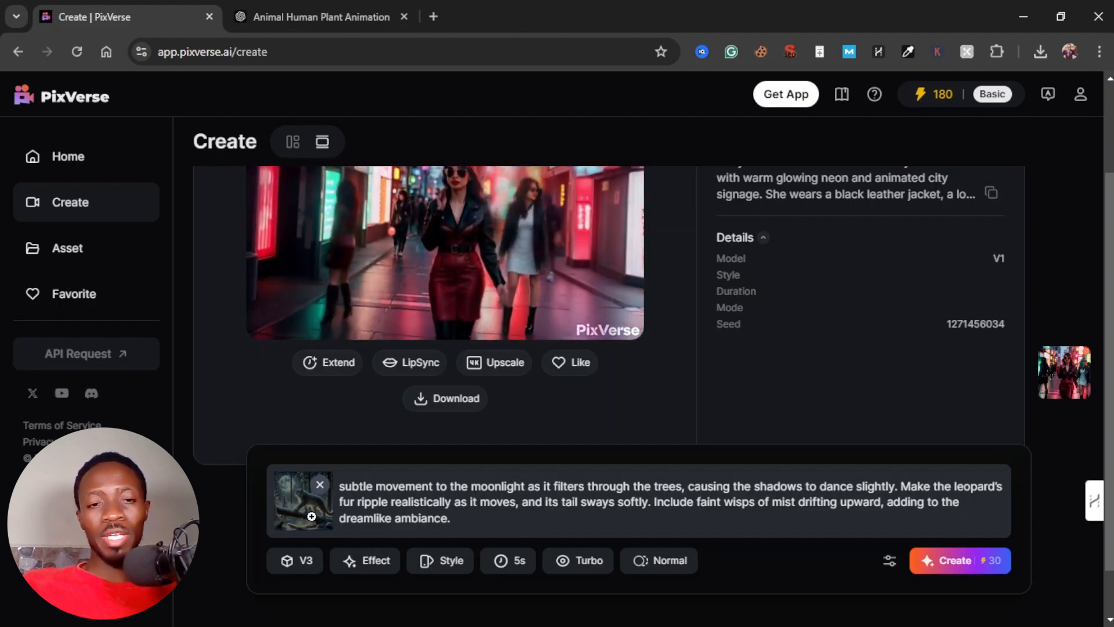
- Set the snow leopard video's duration to 8 seconds
{"action": "left_click", "coordinate": [503, 562]}
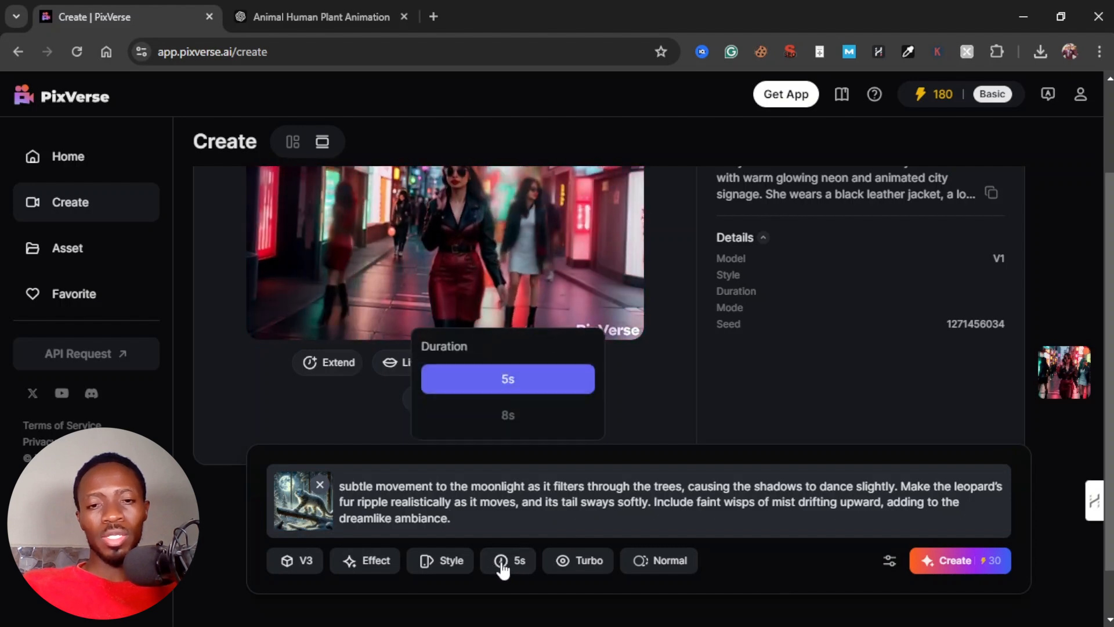
{"action": "left_click", "coordinate": [509, 415]}
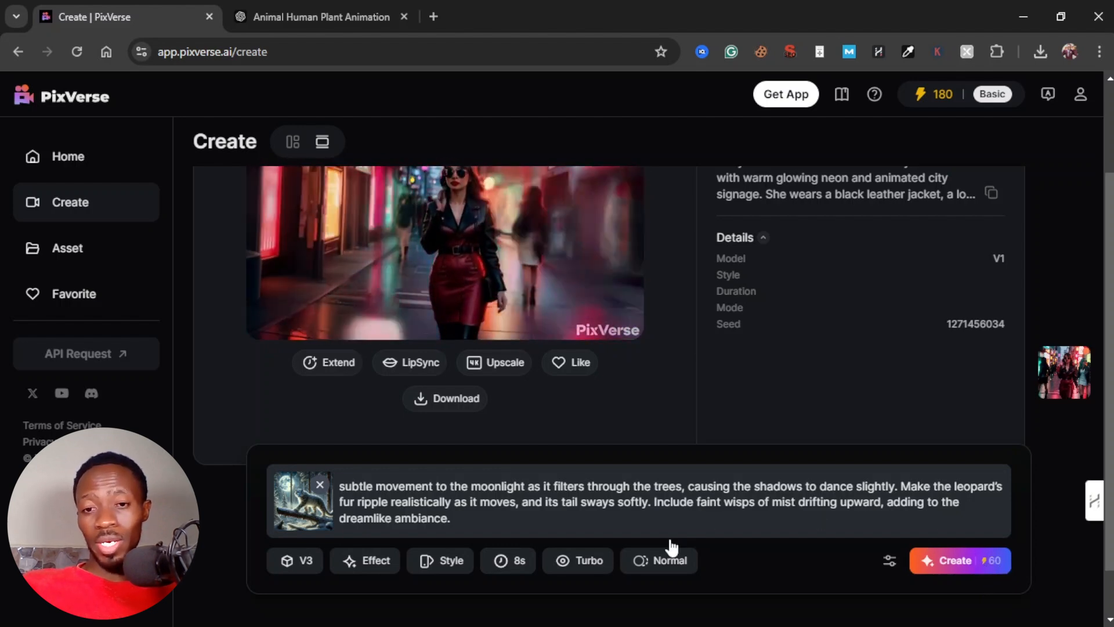
- Review the mode, motion mode, negative prompt and seed options, keeping Turbo and Normal selected
{"action": "left_click", "coordinate": [554, 559]}
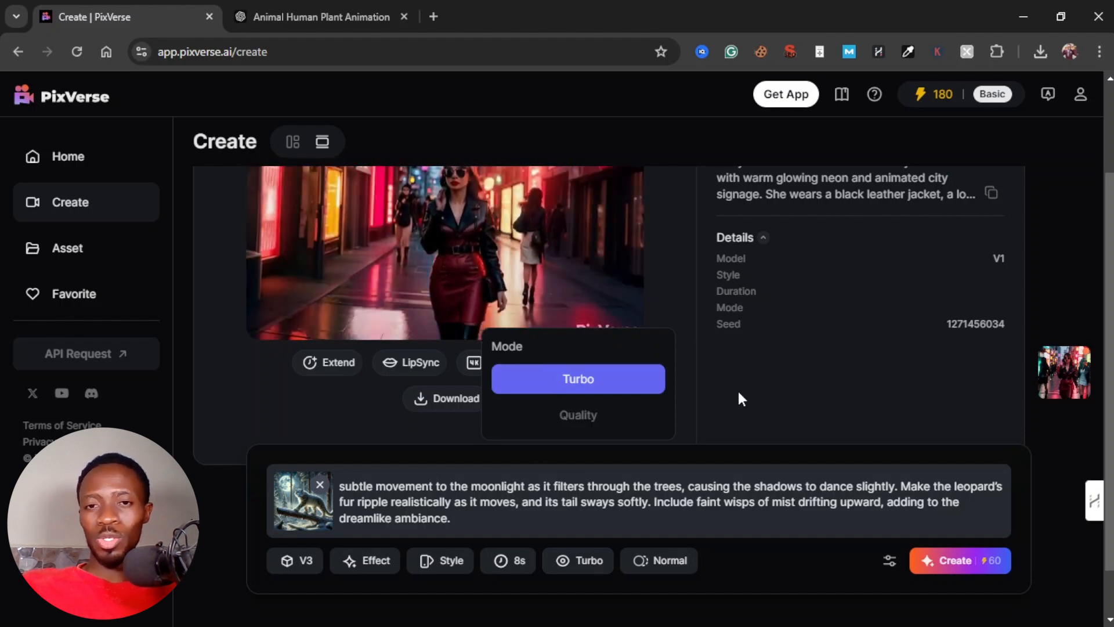
{"action": "left_click", "coordinate": [659, 560]}
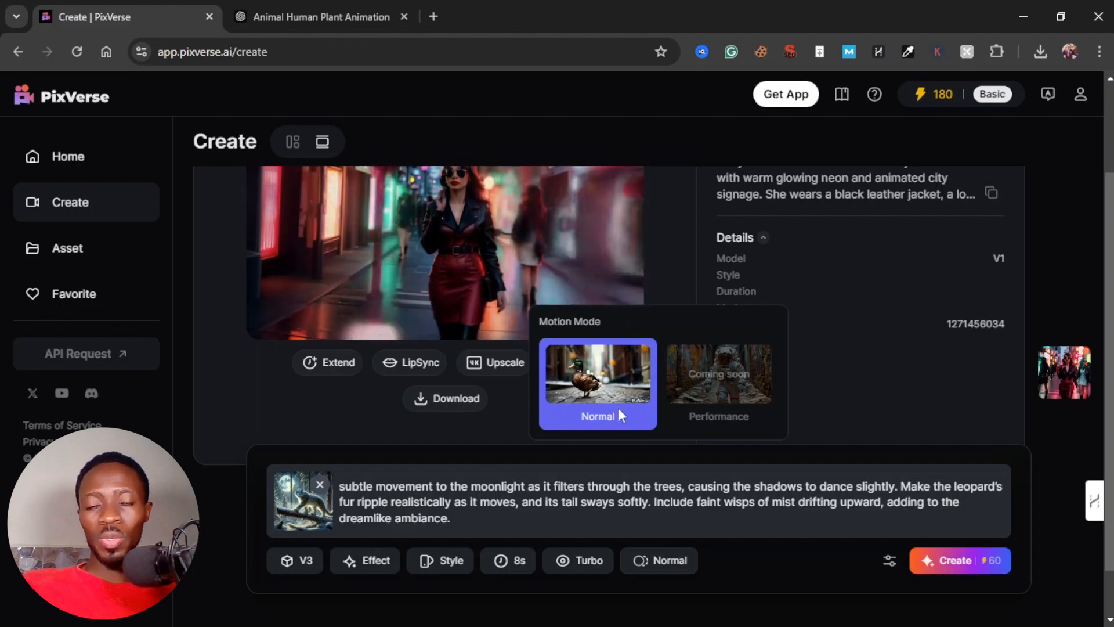
{"action": "left_click", "coordinate": [769, 269]}
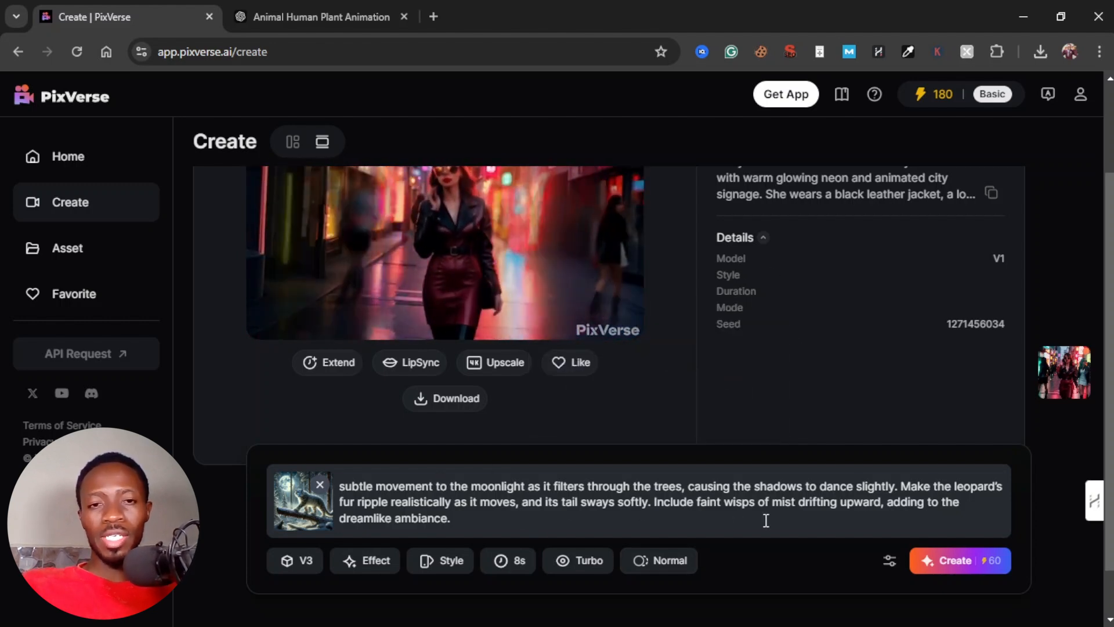
{"action": "left_click", "coordinate": [889, 563]}
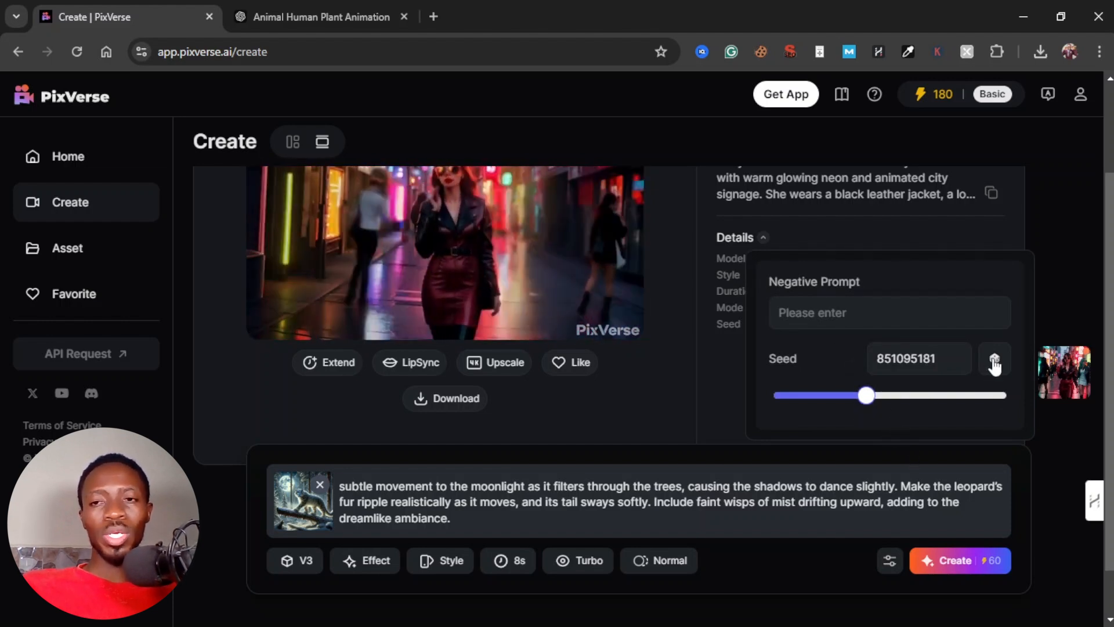
{"action": "left_click", "coordinate": [892, 568]}
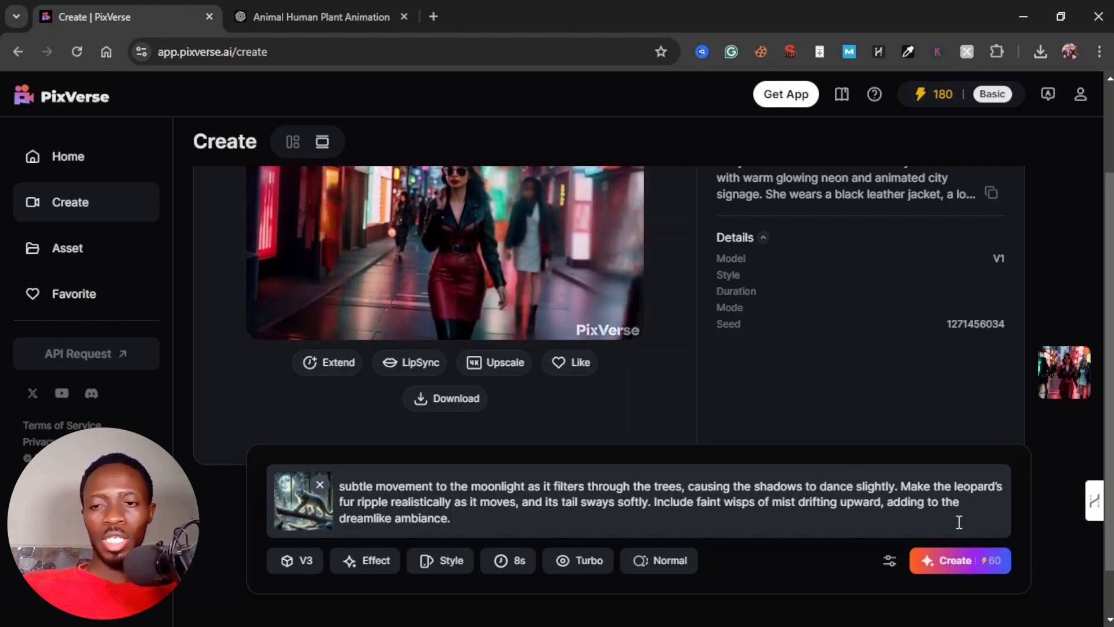
- Generate the snow leopard video and watch the result in full screen
{"action": "left_click", "coordinate": [964, 560]}
{"action": "scroll", "coordinate": [728, 357], "scroll_direction": "up", "scroll_amount": 1}
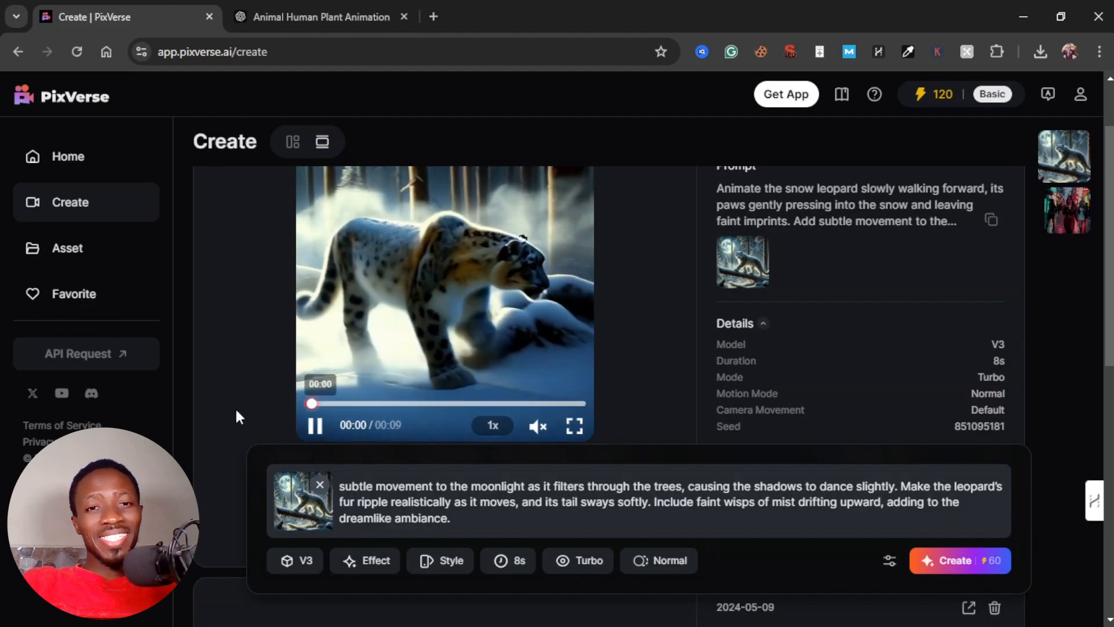
{"action": "left_click", "coordinate": [574, 426]}
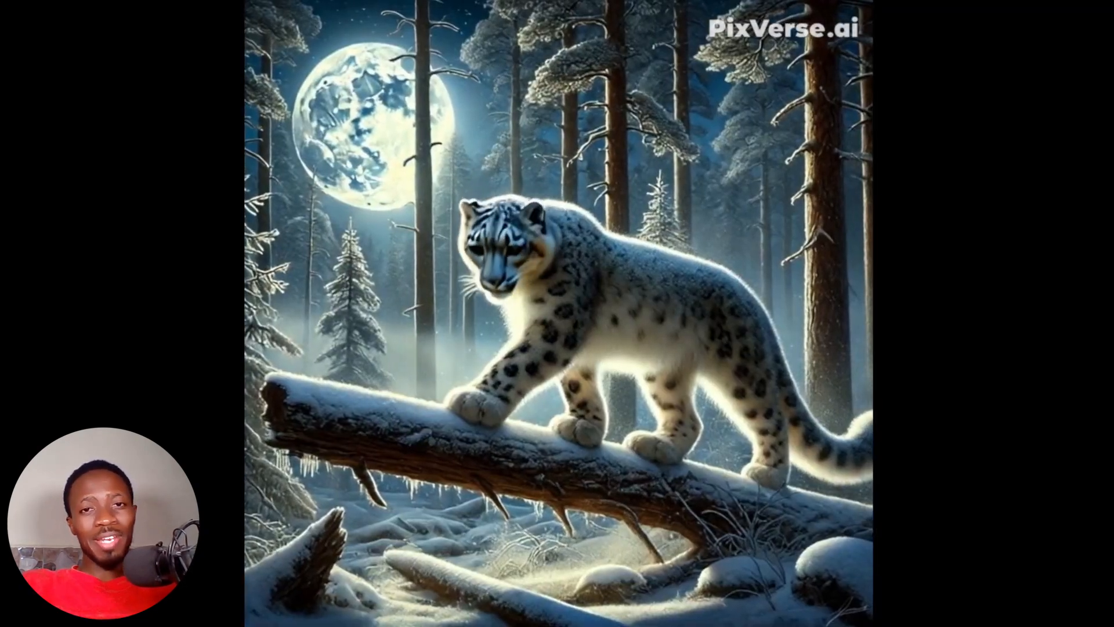
{"action": "key", "text": "Escape"}
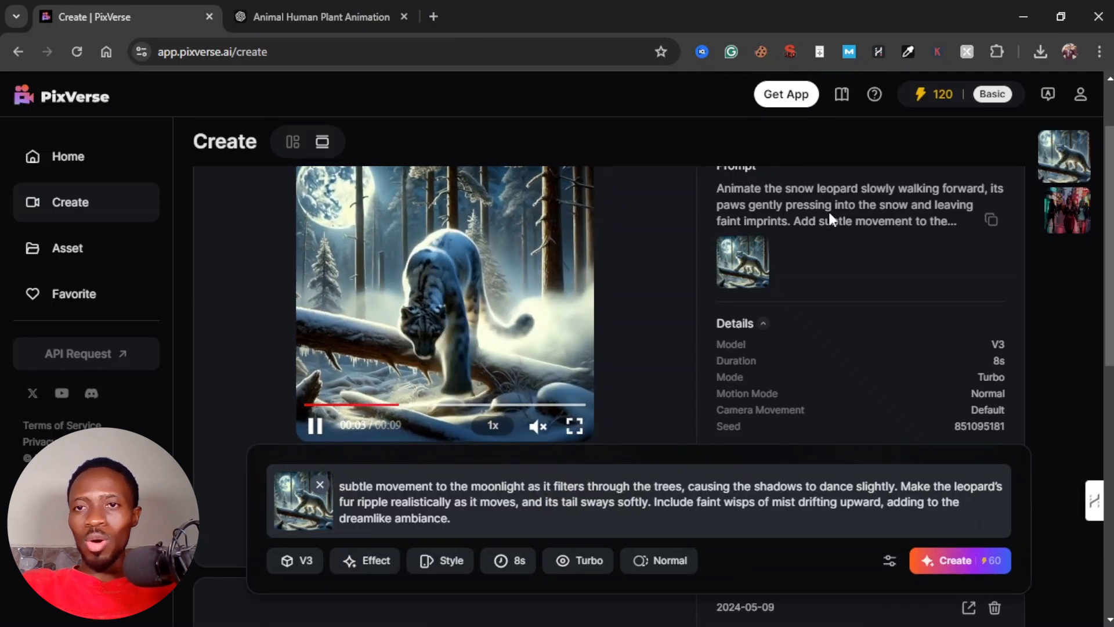
- Remove the snow leopard source image and clear the animation prompt from the creation form
{"action": "scroll", "coordinate": [828, 232], "scroll_direction": "up", "scroll_amount": 1}
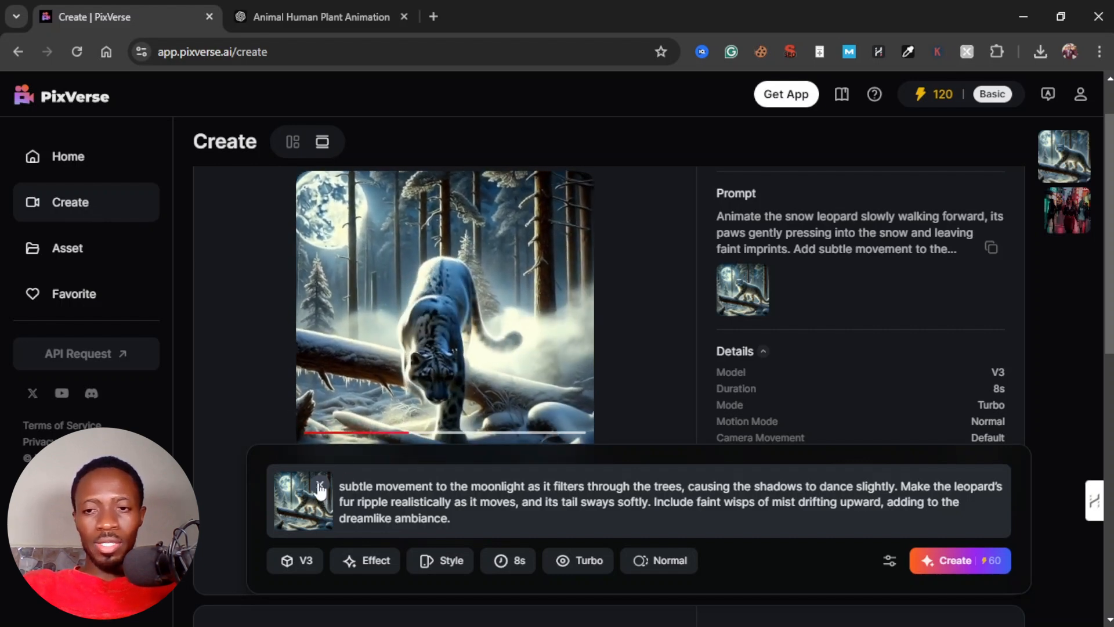
{"action": "left_click", "coordinate": [319, 486]}
{"action": "triple_click", "coordinate": [411, 516]}
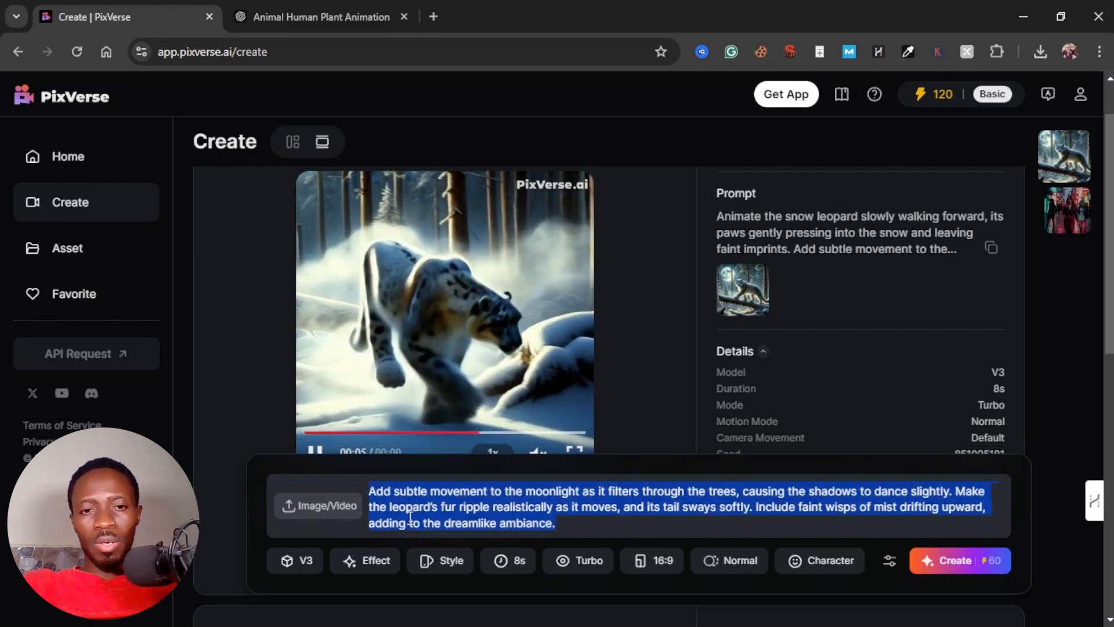
{"action": "key", "text": "BackSpace"}
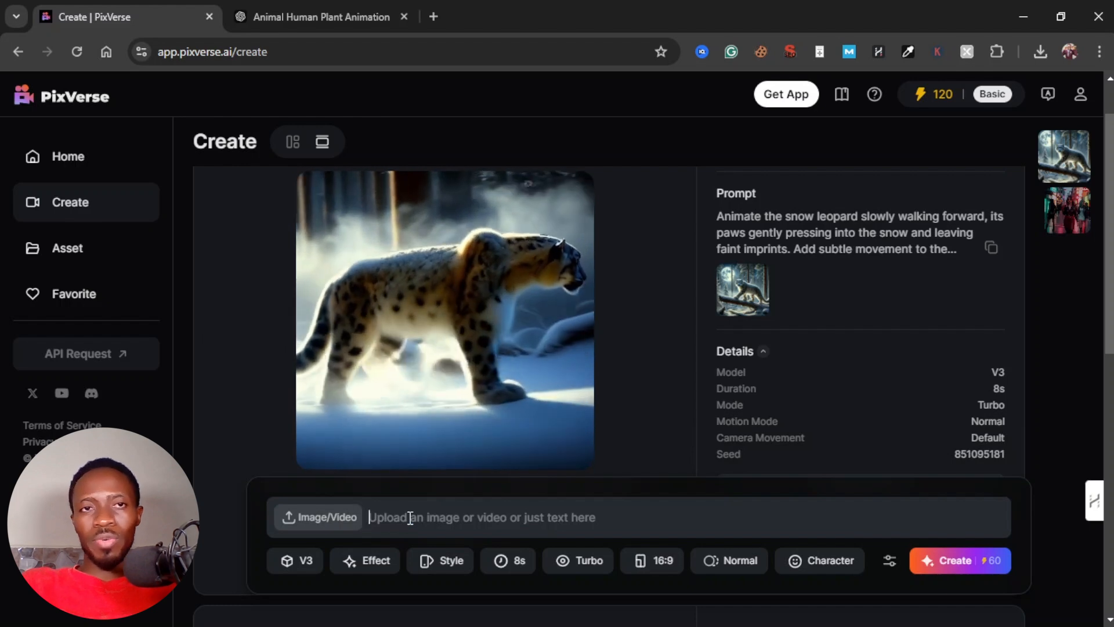
- Draft in ChatGPT "Use the information below to generate a prompt to create a video from it. Ensure the prompt is detailed:" plus Prompt 2's banyan tree text
{"action": "key", "text": "ctrl+Tab"}
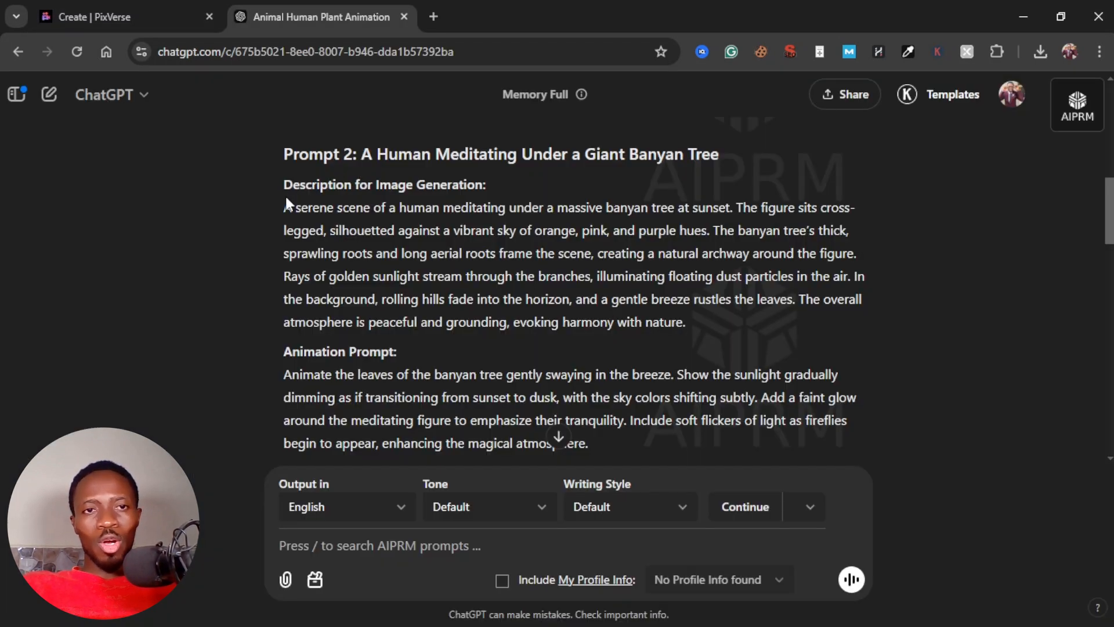
{"action": "left_click_drag", "start_coordinate": [283, 207], "coordinate": [390, 253]}
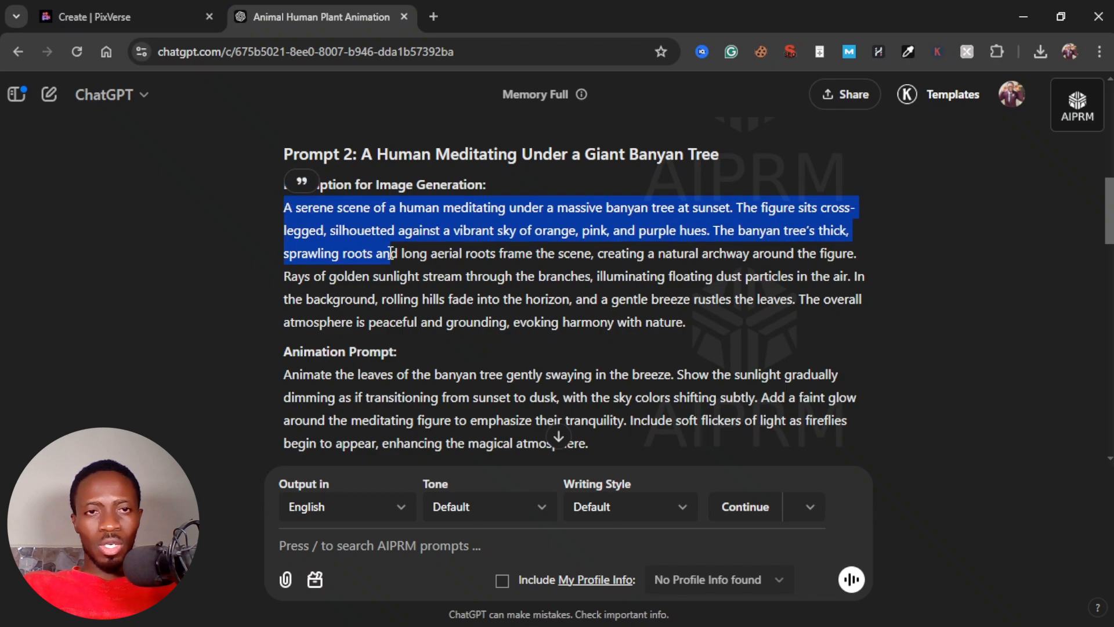
{"action": "scroll", "coordinate": [390, 253], "scroll_direction": "down", "scroll_amount": 3}
{"action": "left_click", "coordinate": [598, 265], "text": "shift"}
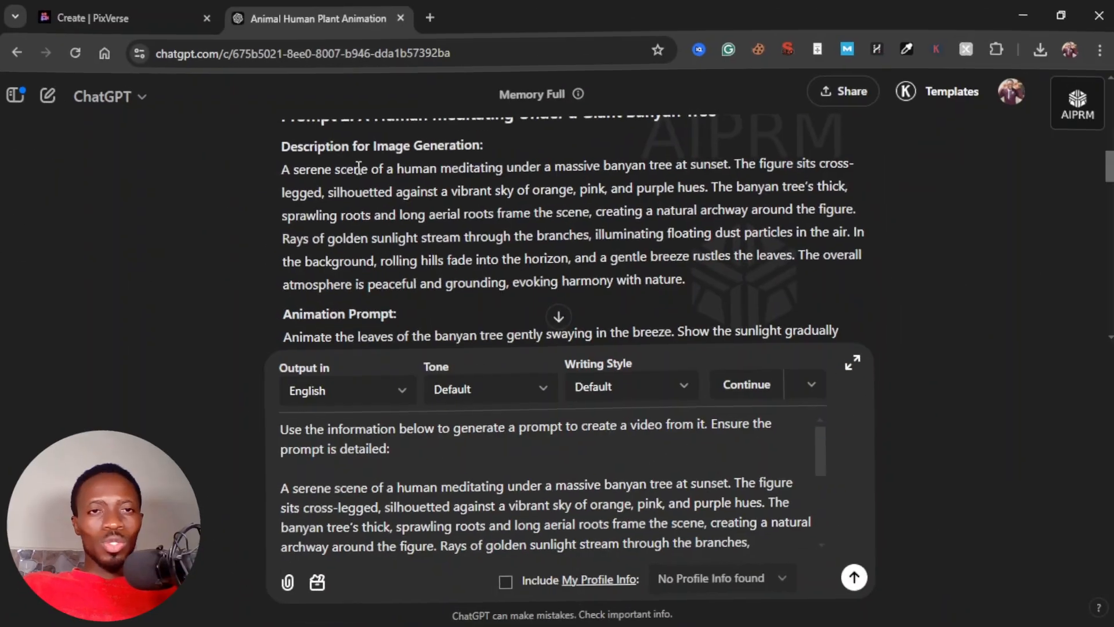
- Check the drafted request against Prompt 2's description and animation prompt, and send it to ChatGPT
{"action": "scroll", "coordinate": [403, 177], "scroll_direction": "up", "scroll_amount": 2}
{"action": "left_click_drag", "start_coordinate": [361, 207], "coordinate": [396, 262]}
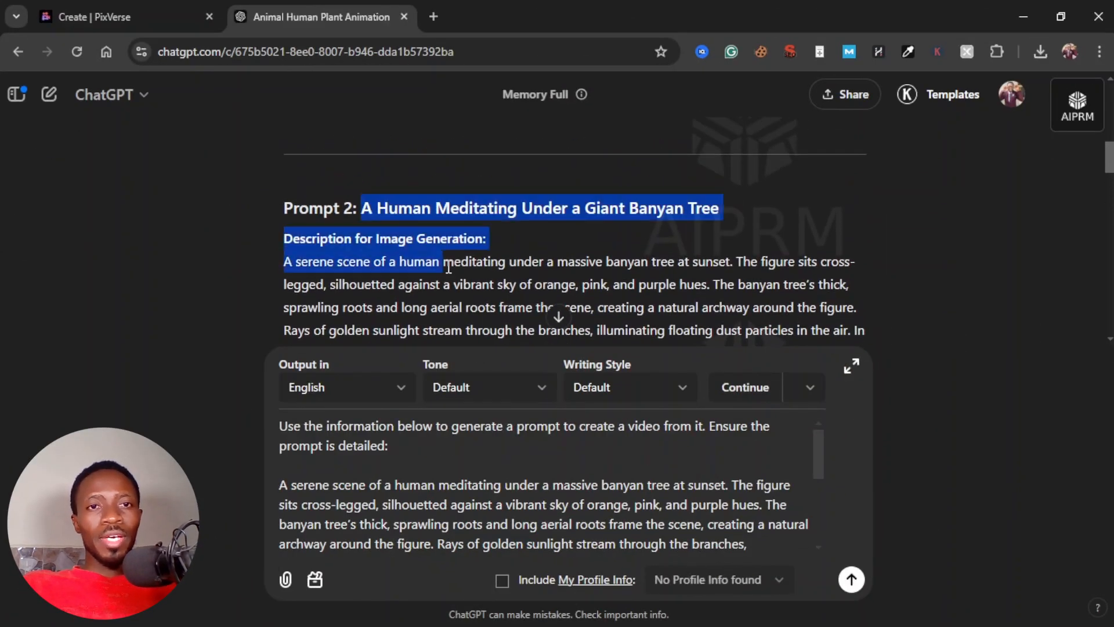
{"action": "scroll", "coordinate": [447, 266], "scroll_direction": "down", "scroll_amount": 6}
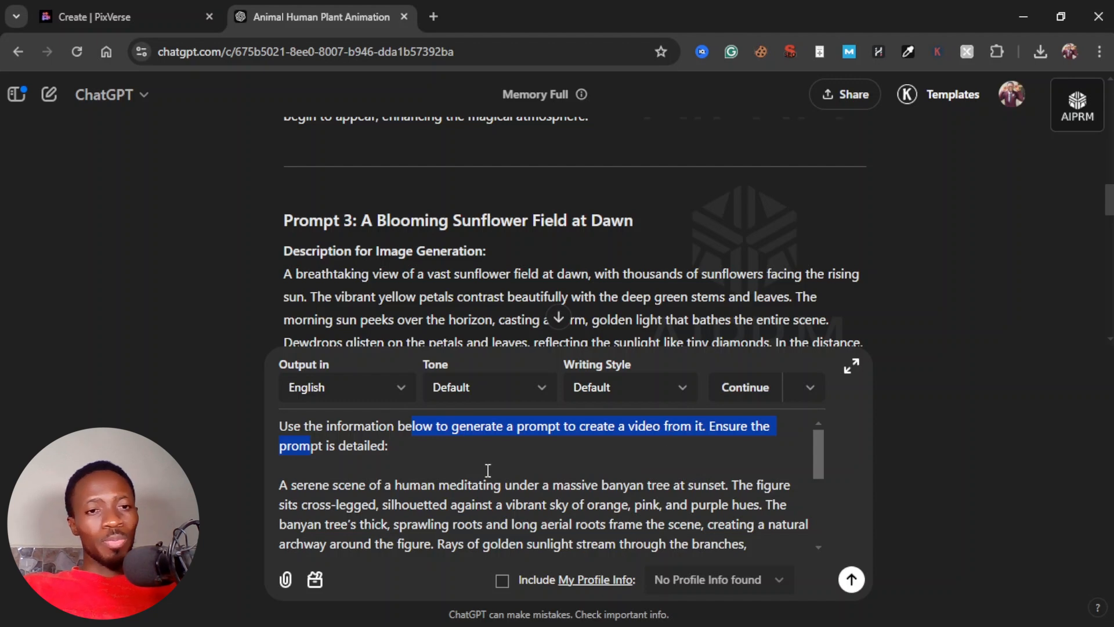
{"action": "scroll", "coordinate": [523, 480], "scroll_direction": "down", "scroll_amount": 1}
{"action": "scroll", "coordinate": [522, 480], "scroll_direction": "up", "scroll_amount": 1}
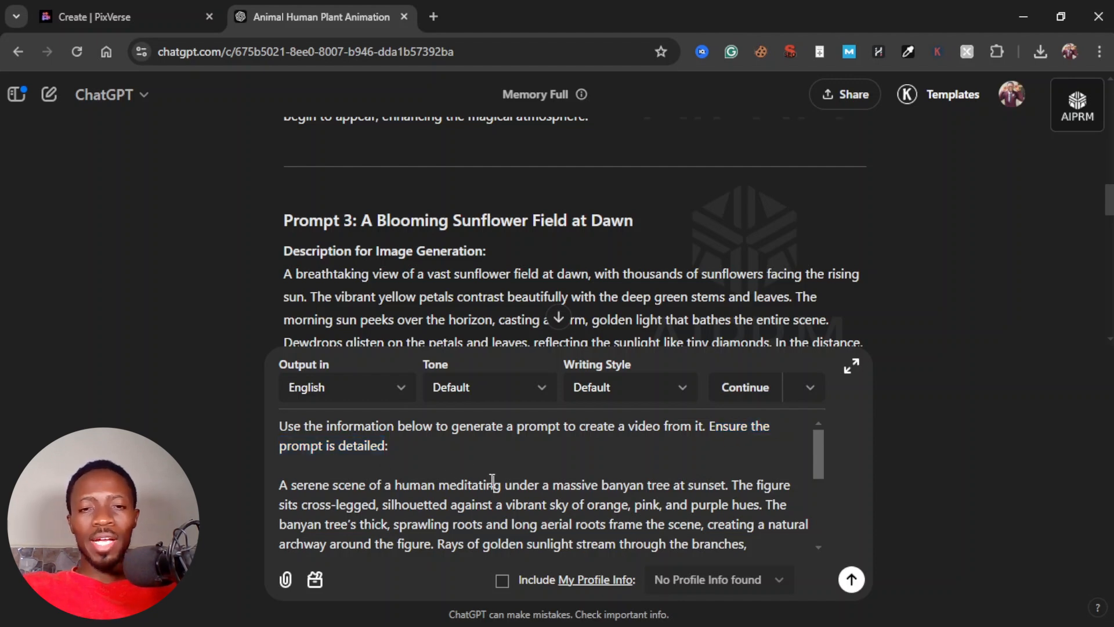
{"action": "scroll", "coordinate": [491, 481], "scroll_direction": "down", "scroll_amount": 1}
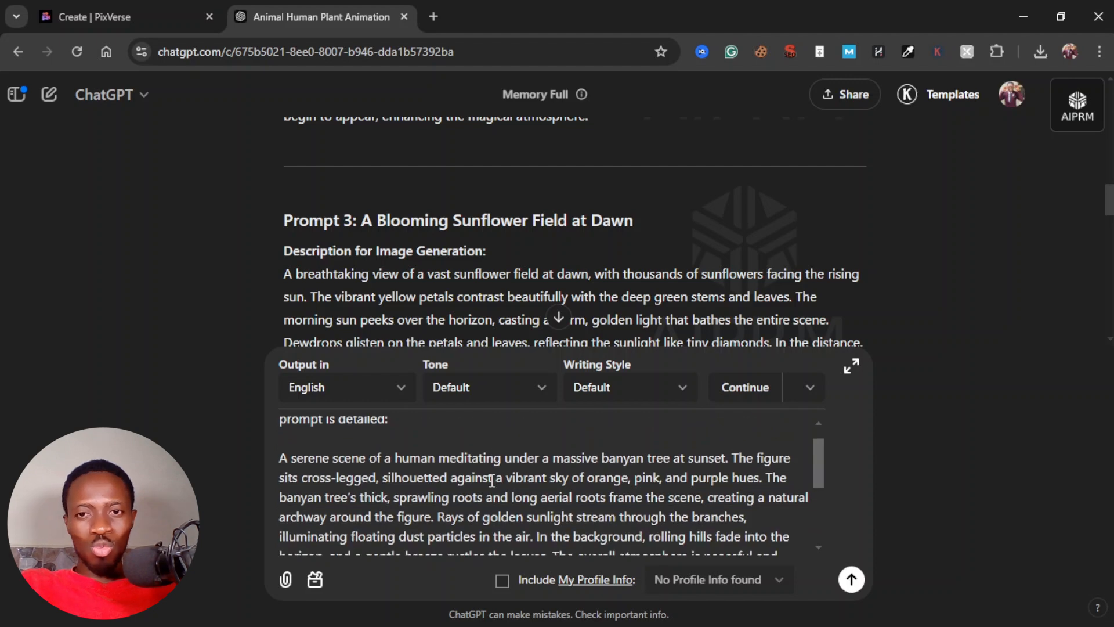
{"action": "scroll", "coordinate": [491, 480], "scroll_direction": "down", "scroll_amount": 1}
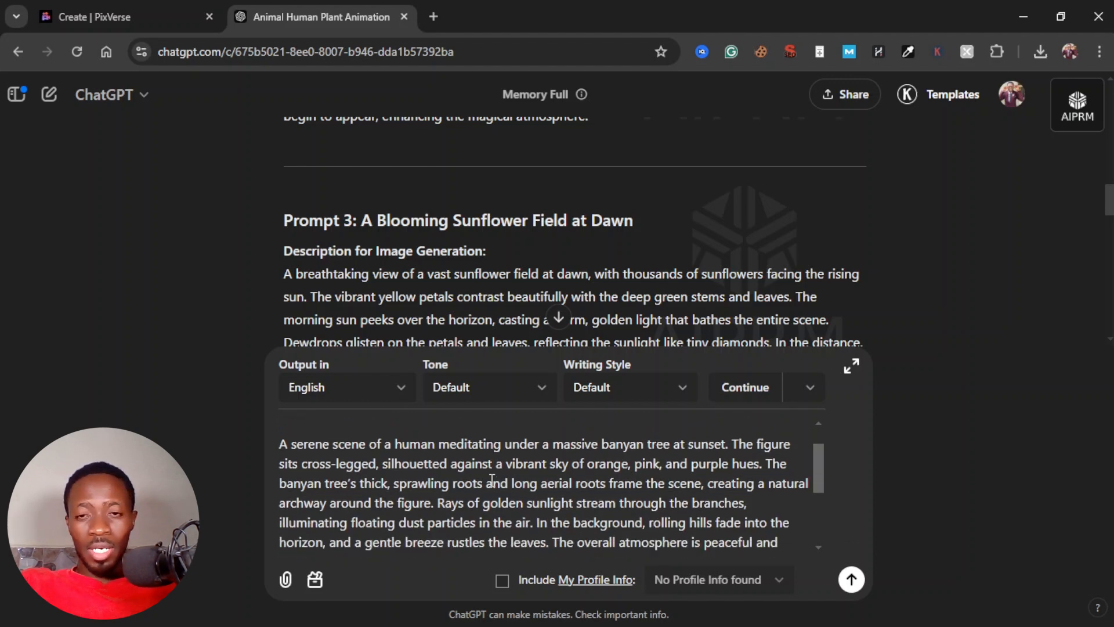
{"action": "scroll", "coordinate": [492, 478], "scroll_direction": "up", "scroll_amount": 2}
{"action": "scroll", "coordinate": [491, 480], "scroll_direction": "down", "scroll_amount": 1}
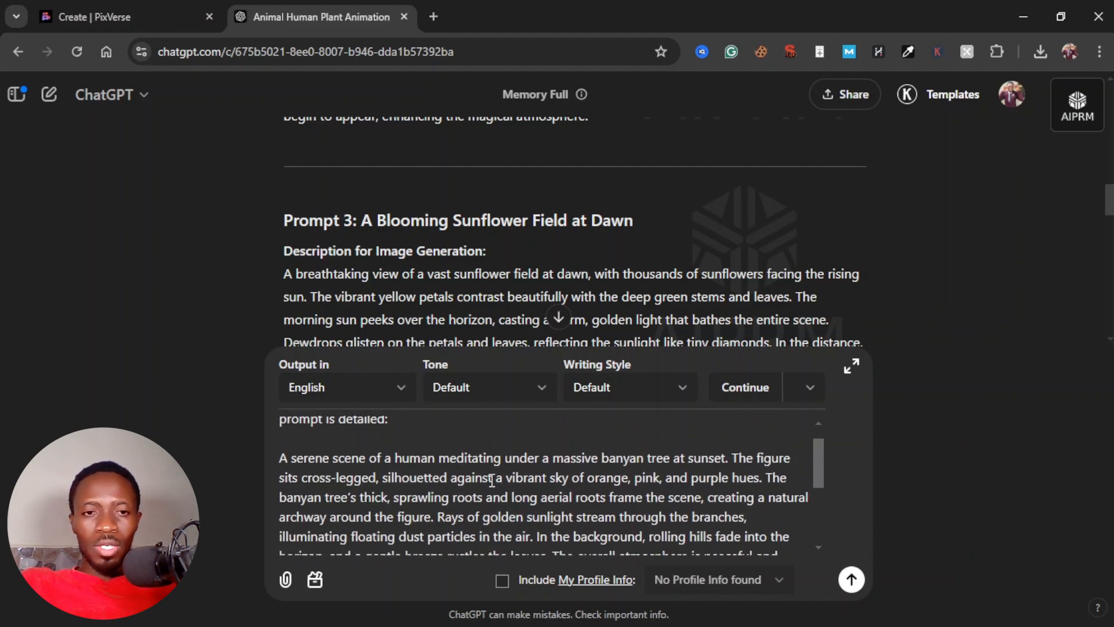
{"action": "scroll", "coordinate": [491, 481], "scroll_direction": "down", "scroll_amount": 4}
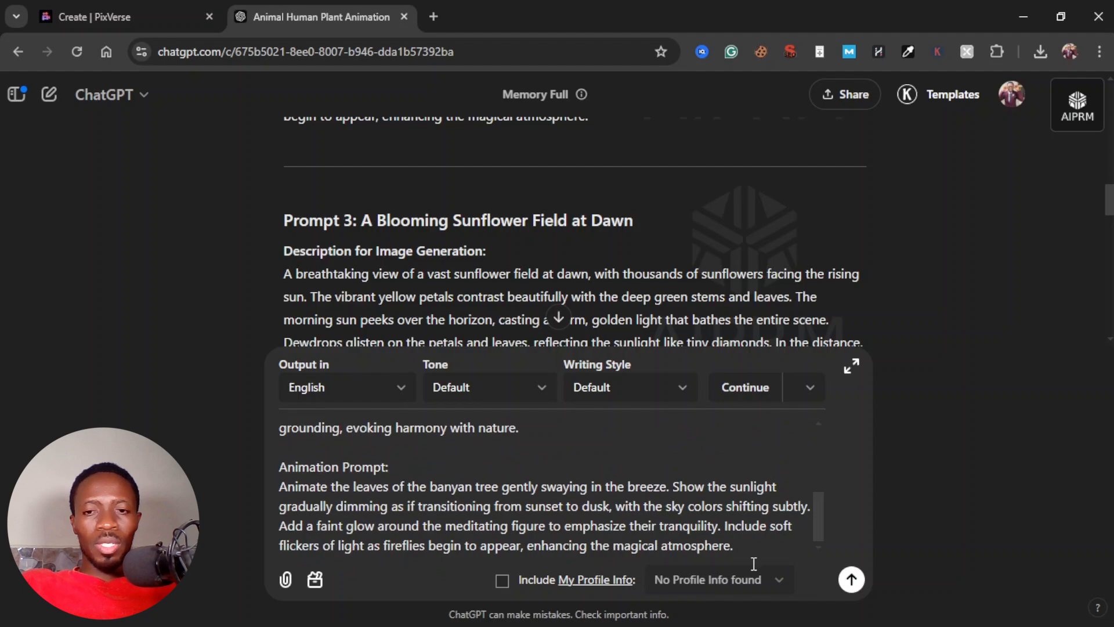
{"action": "left_click", "coordinate": [851, 579]}
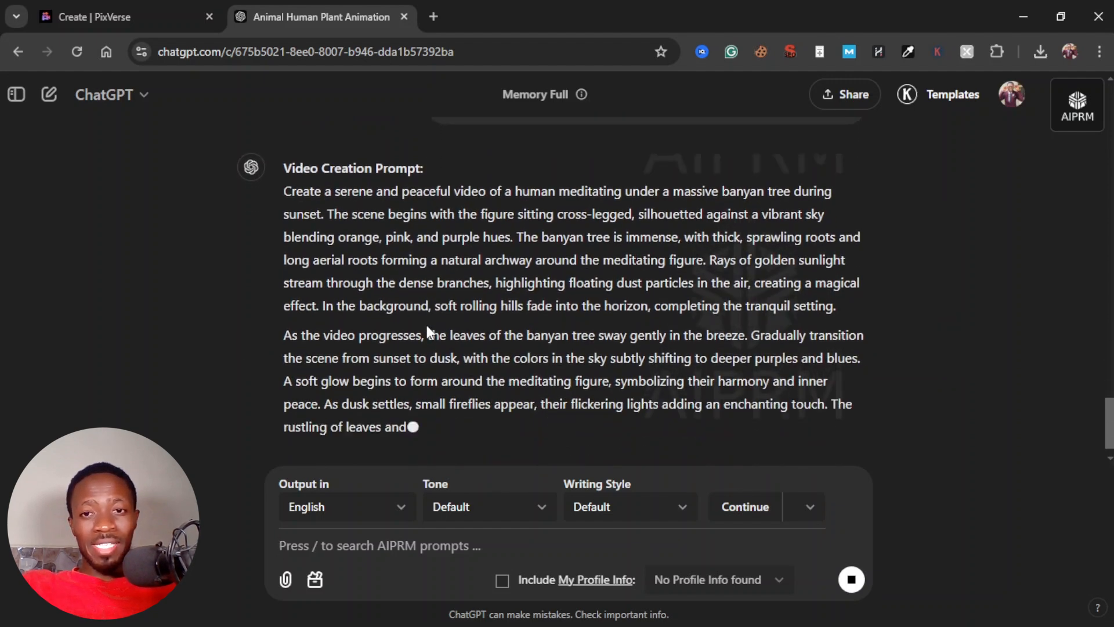
- Copy ChatGPT's full banyan tree video creation prompt and paste it as the video prompt in PixVerse
{"action": "scroll", "coordinate": [428, 326], "scroll_direction": "up", "scroll_amount": 3}
{"action": "scroll", "coordinate": [428, 326], "scroll_direction": "down", "scroll_amount": 1}
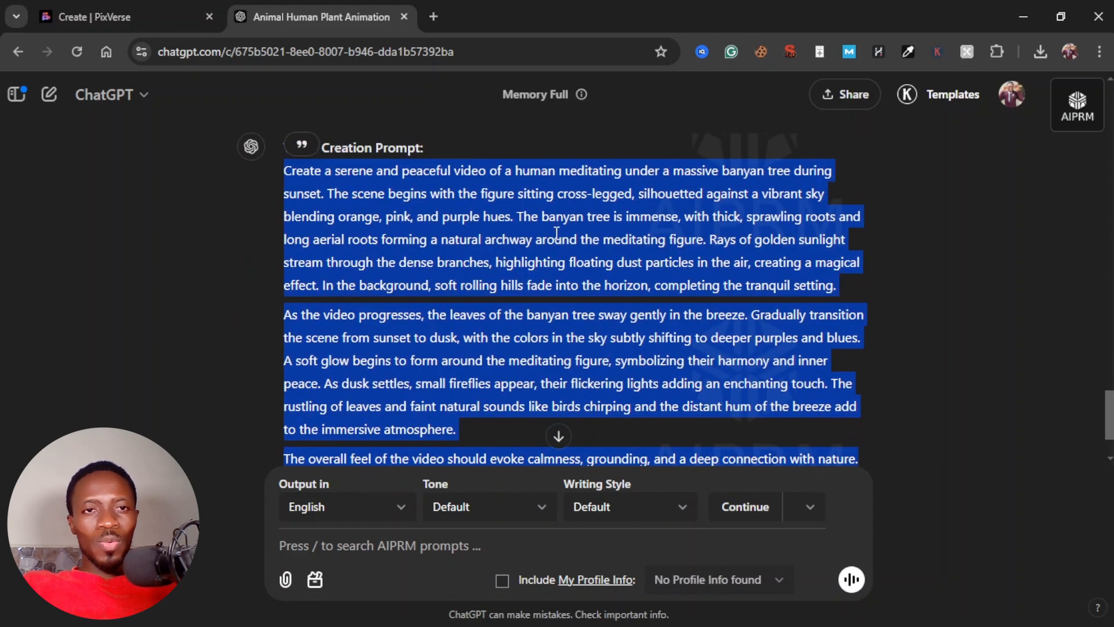
{"action": "right_click", "coordinate": [555, 233]}
{"action": "left_click", "coordinate": [611, 253]}
{"action": "left_click", "coordinate": [116, 17]}
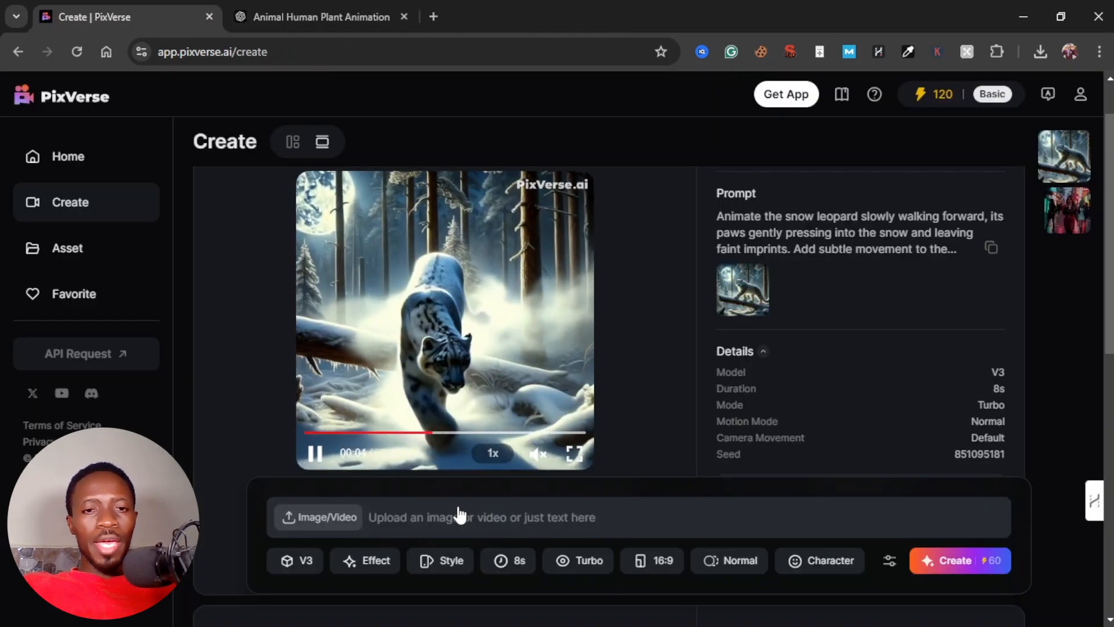
{"action": "left_click", "coordinate": [433, 513]}
{"action": "key", "text": "ctrl+v"}
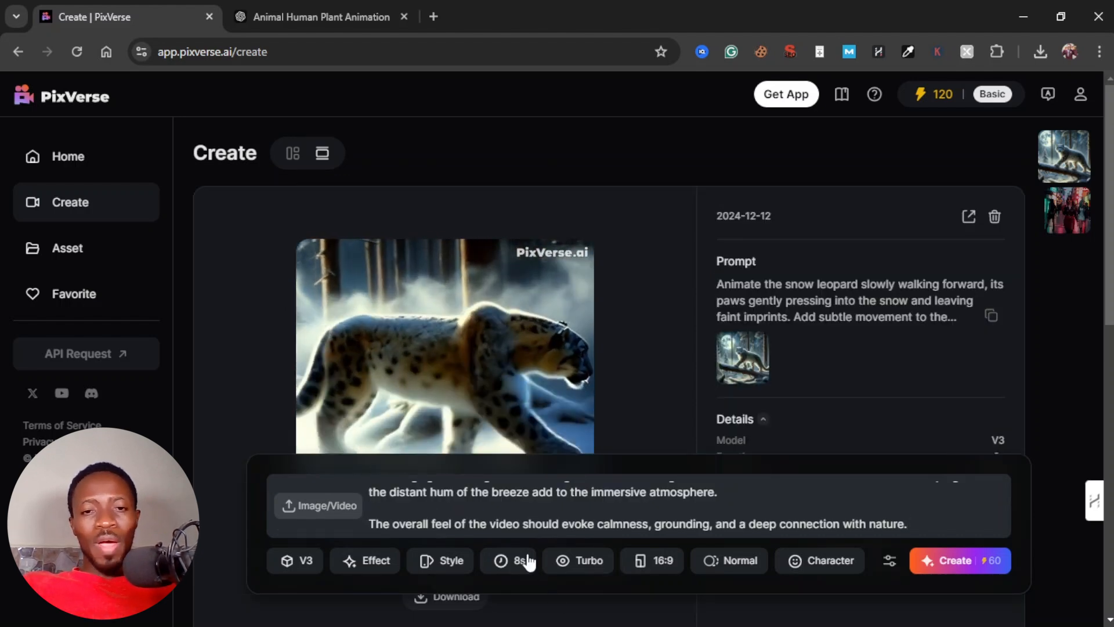
- Review the duration, aspect ratio, character and effect options for the banyan tree video, keeping 8s and 16:9
{"action": "left_click", "coordinate": [512, 563]}
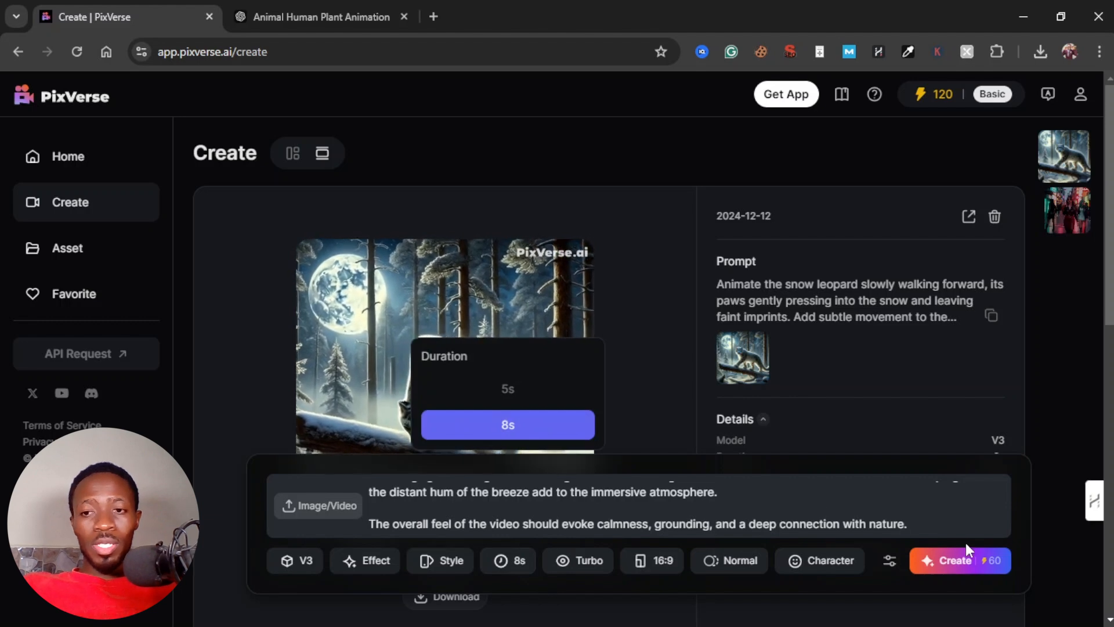
{"action": "left_click", "coordinate": [911, 522]}
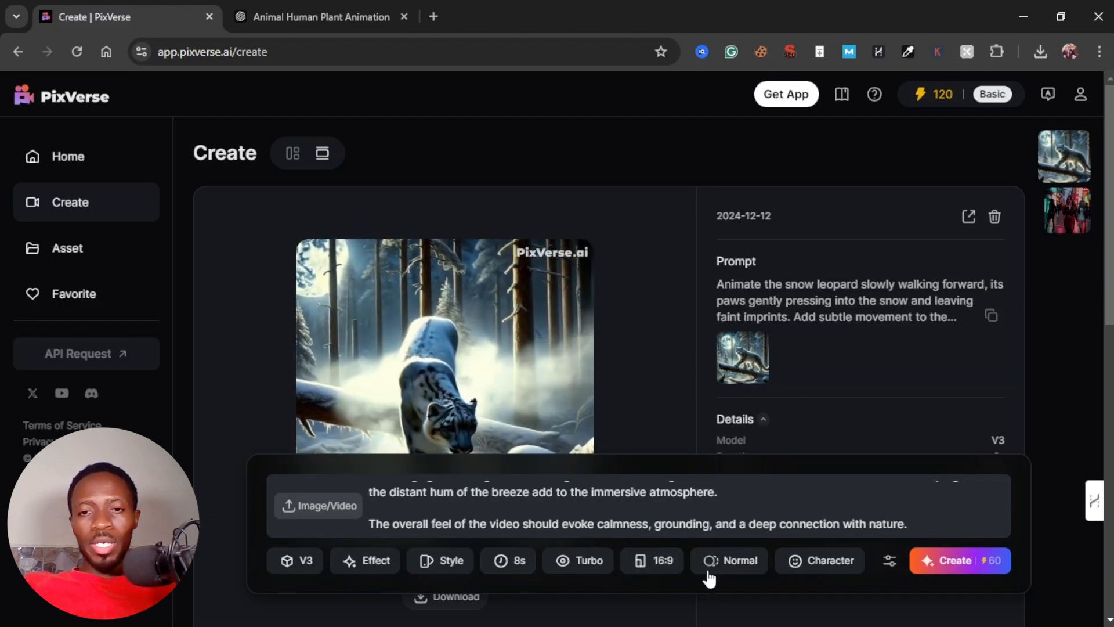
{"action": "left_click", "coordinate": [653, 569]}
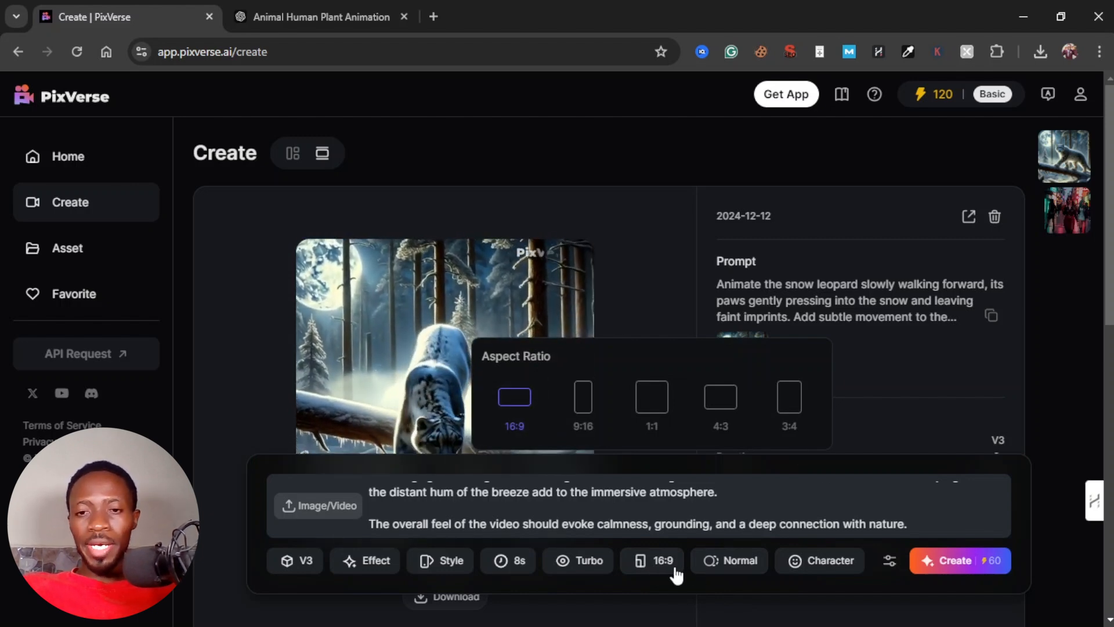
{"action": "left_click", "coordinate": [794, 561]}
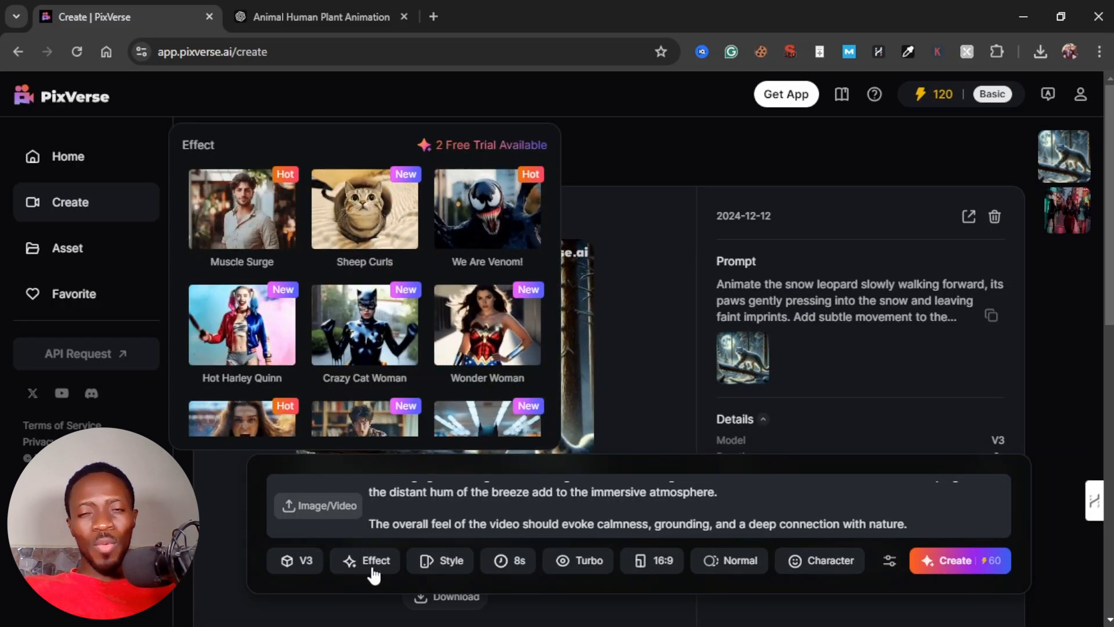
{"action": "left_click", "coordinate": [720, 367]}
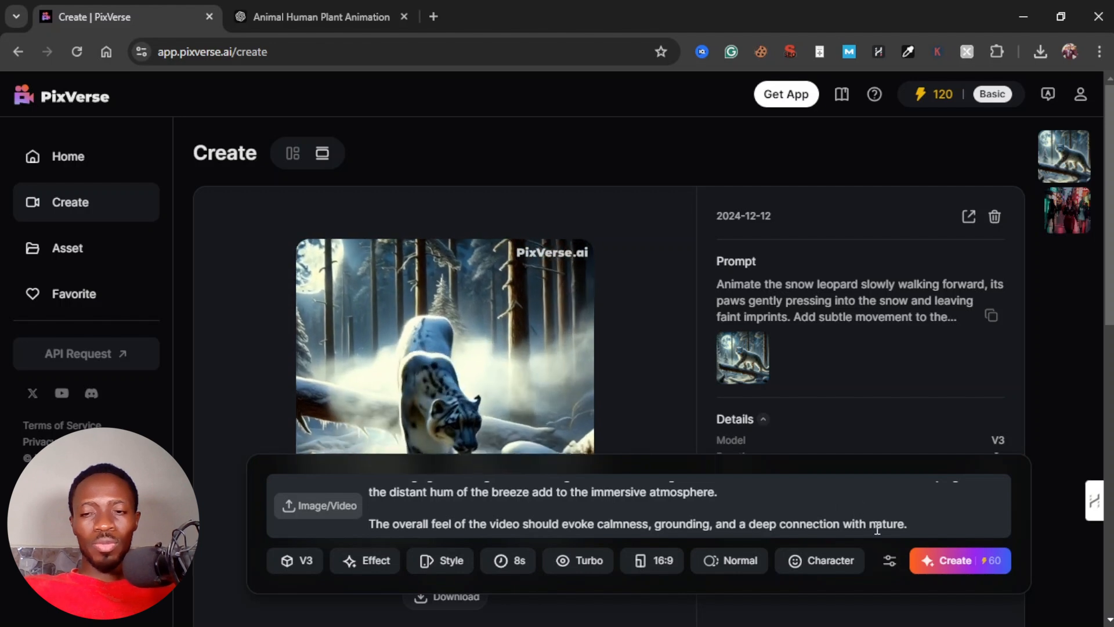
- Check the end of the pasted banyan tree prompt and the available effects, and apply the 3D Animation style
{"action": "left_click_drag", "start_coordinate": [913, 525], "coordinate": [794, 506]}
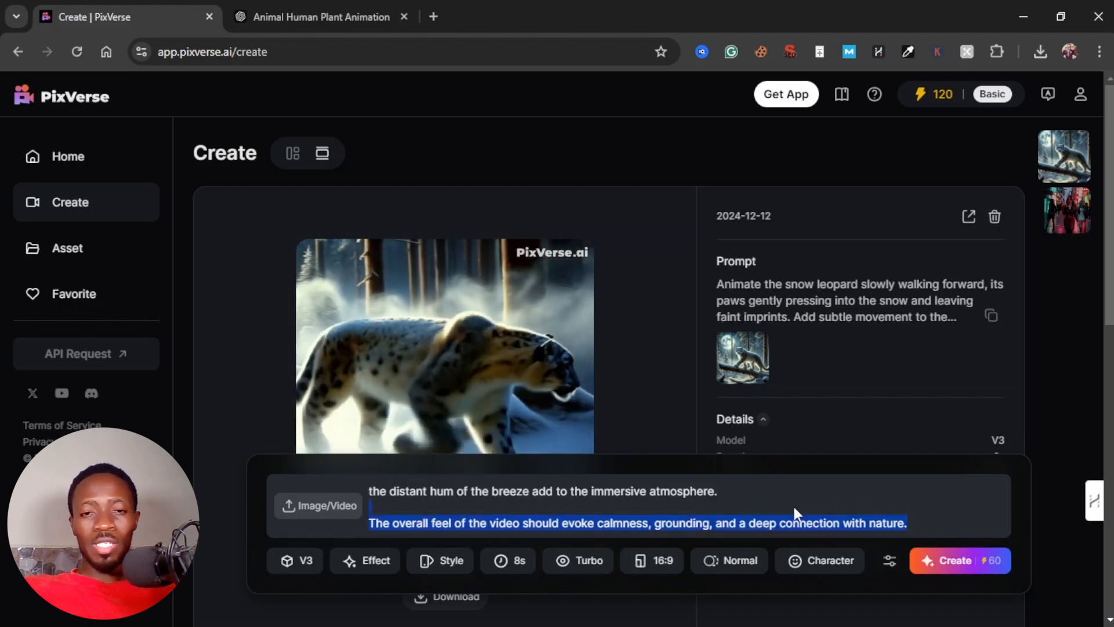
{"action": "left_click", "coordinate": [683, 502]}
{"action": "left_click", "coordinate": [374, 561]}
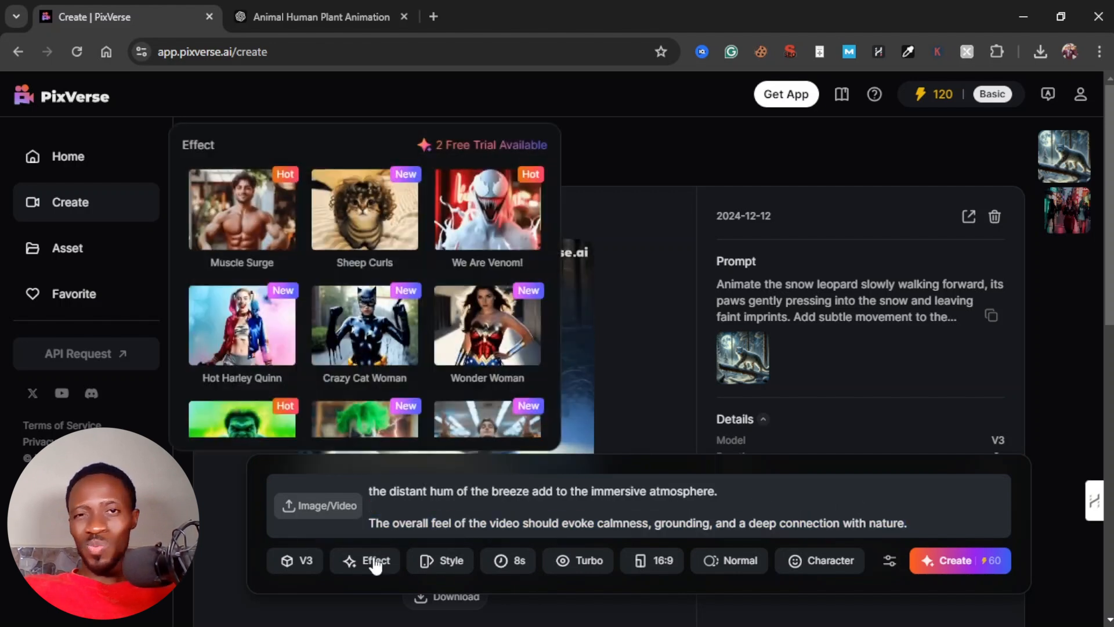
{"action": "left_click", "coordinate": [375, 562]}
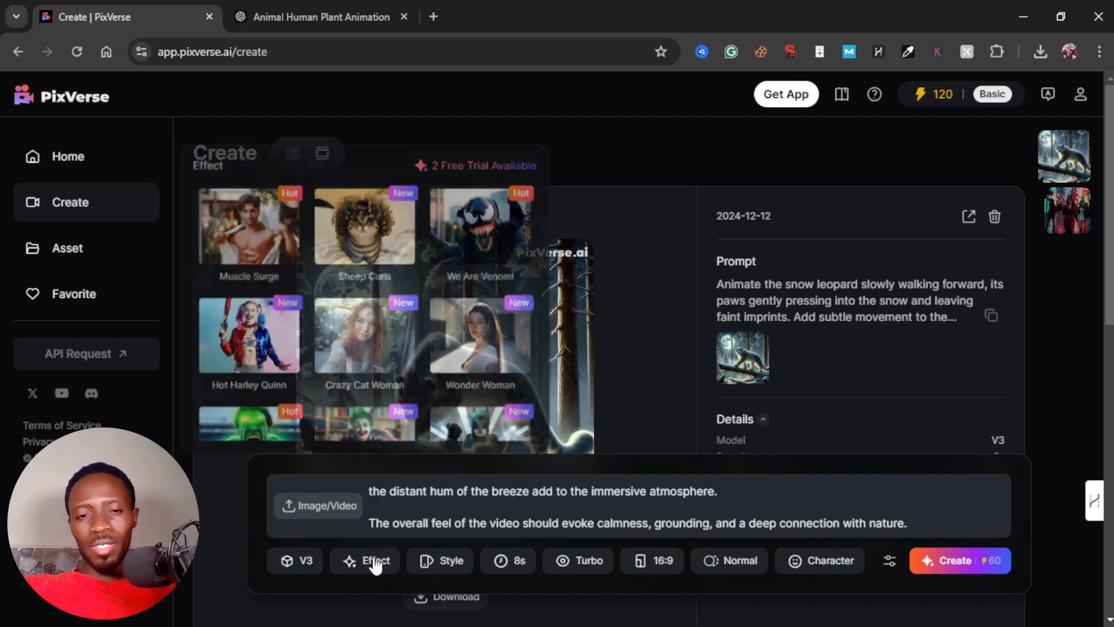
{"action": "left_click", "coordinate": [445, 568]}
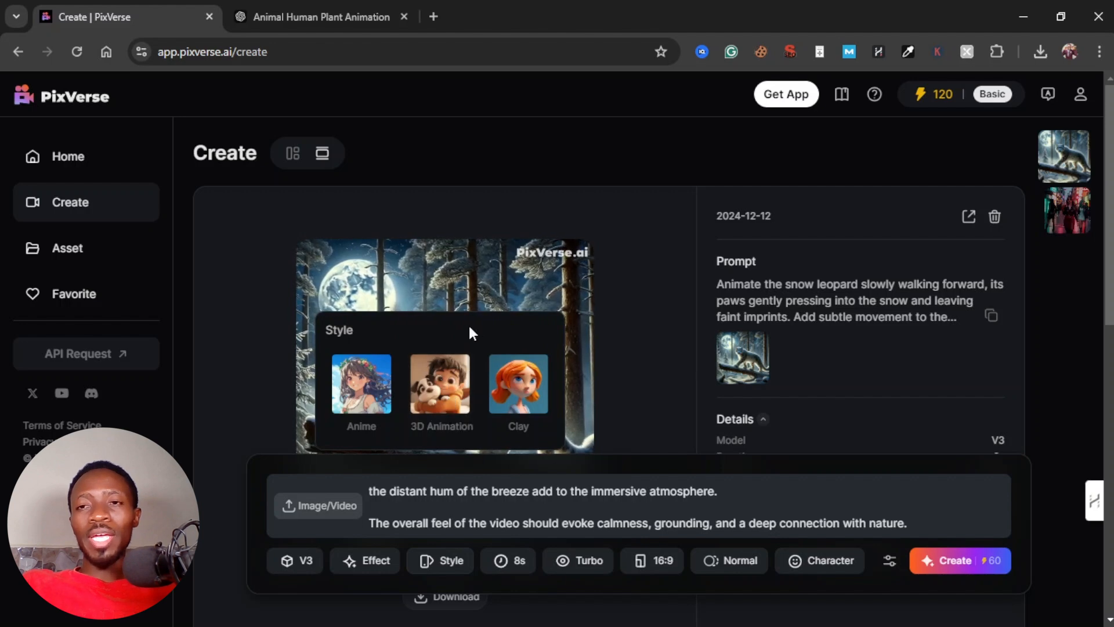
{"action": "left_click", "coordinate": [439, 387]}
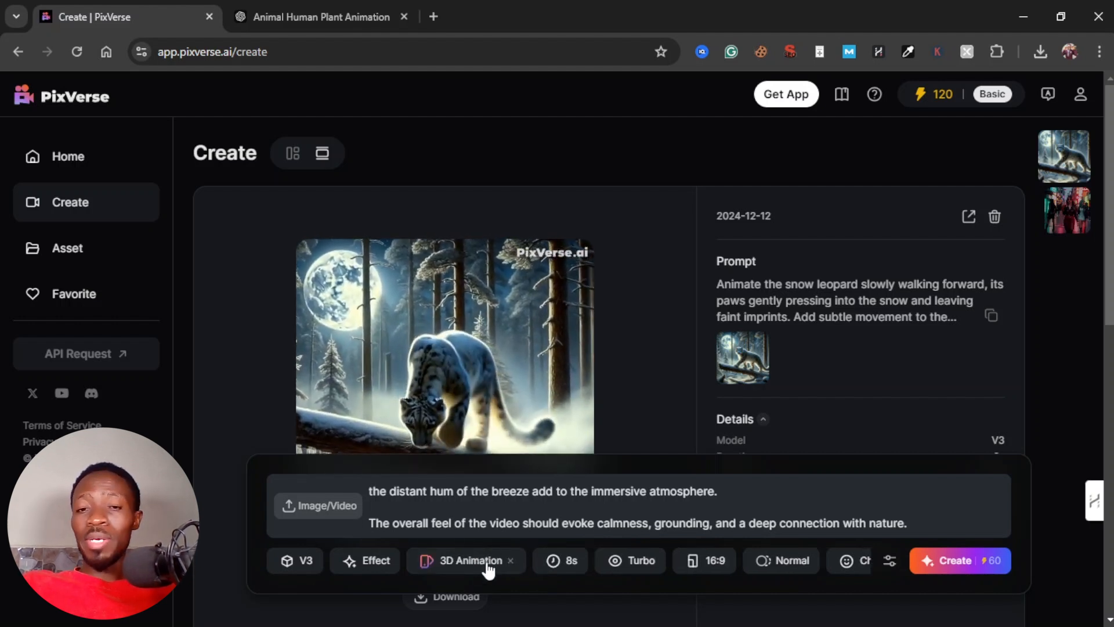
- Set the mode to Quality, keep the Normal motion mode, and generate the banyan tree video
{"action": "left_click", "coordinate": [631, 569]}
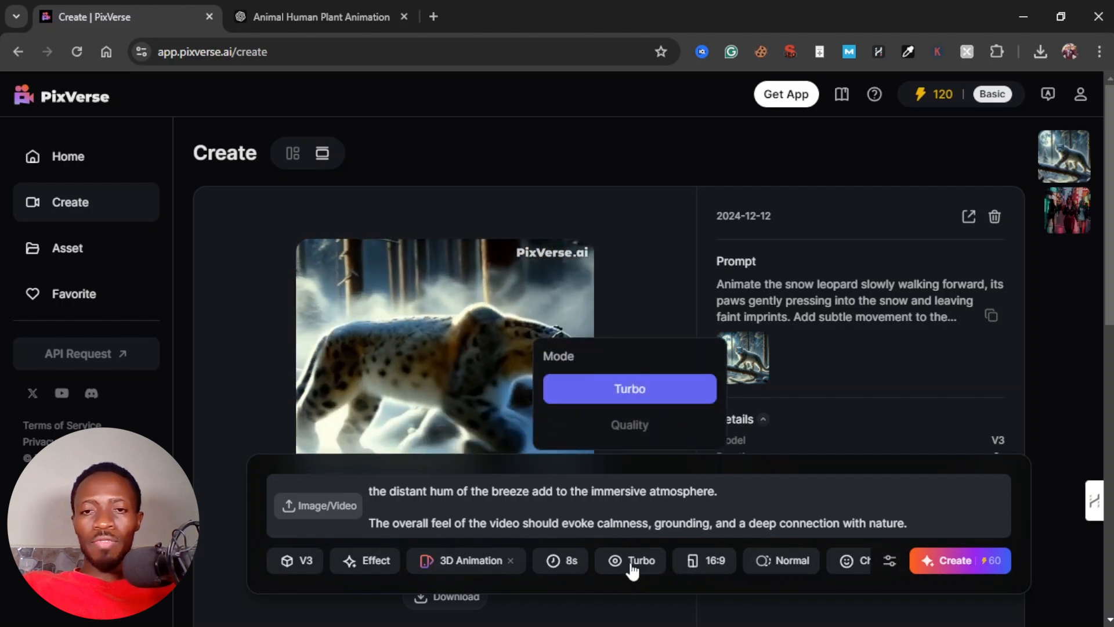
{"action": "left_click", "coordinate": [636, 429]}
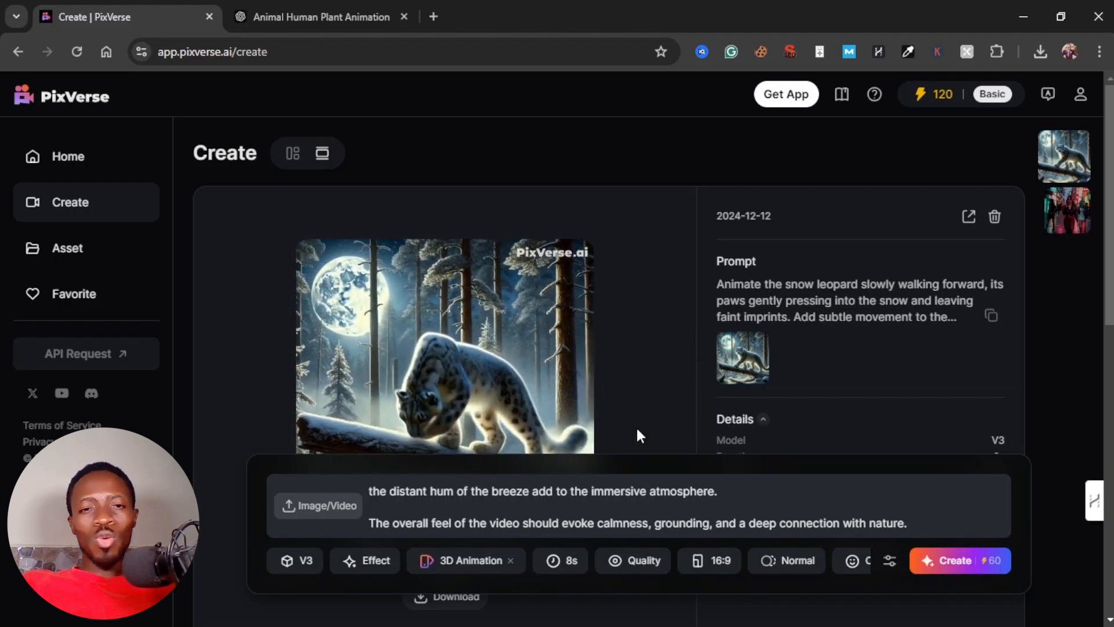
{"action": "left_click", "coordinate": [788, 562]}
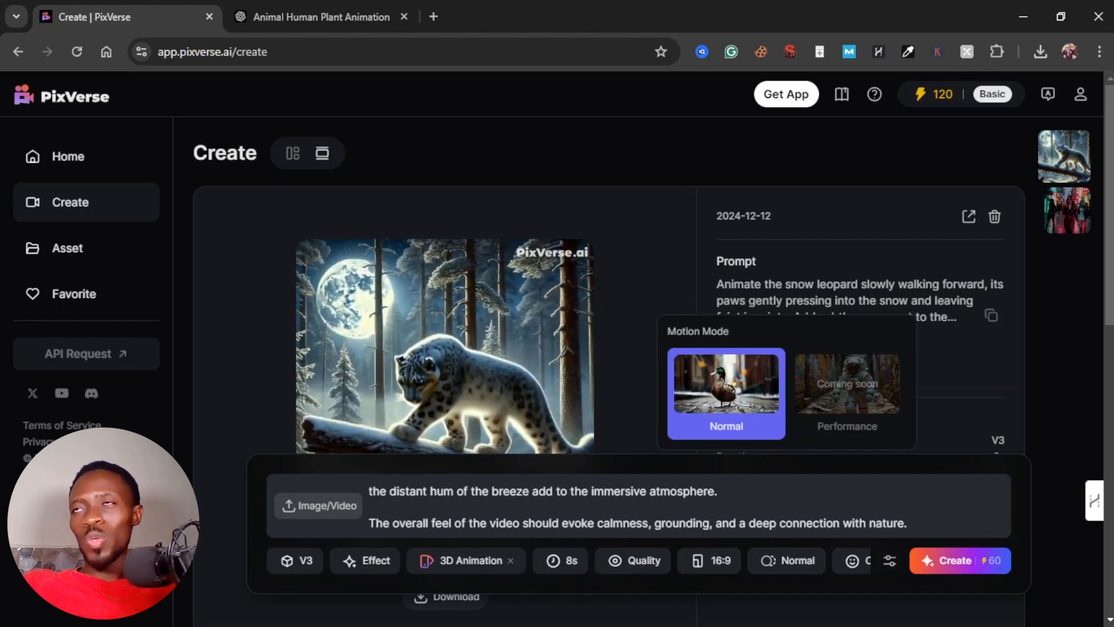
{"action": "left_click", "coordinate": [760, 564]}
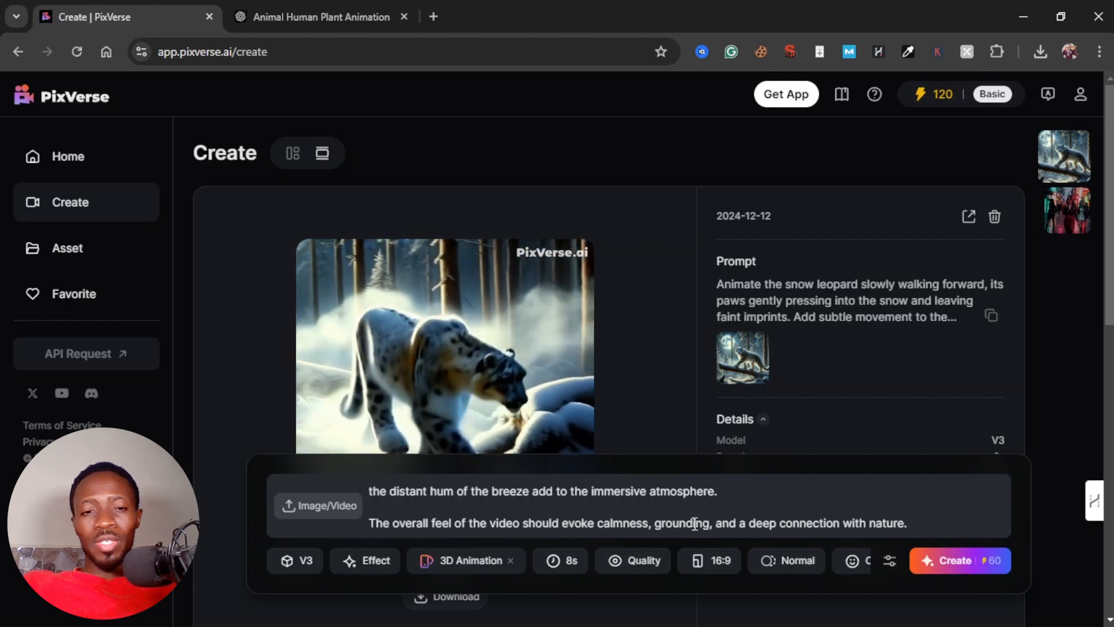
{"action": "left_click", "coordinate": [963, 558]}
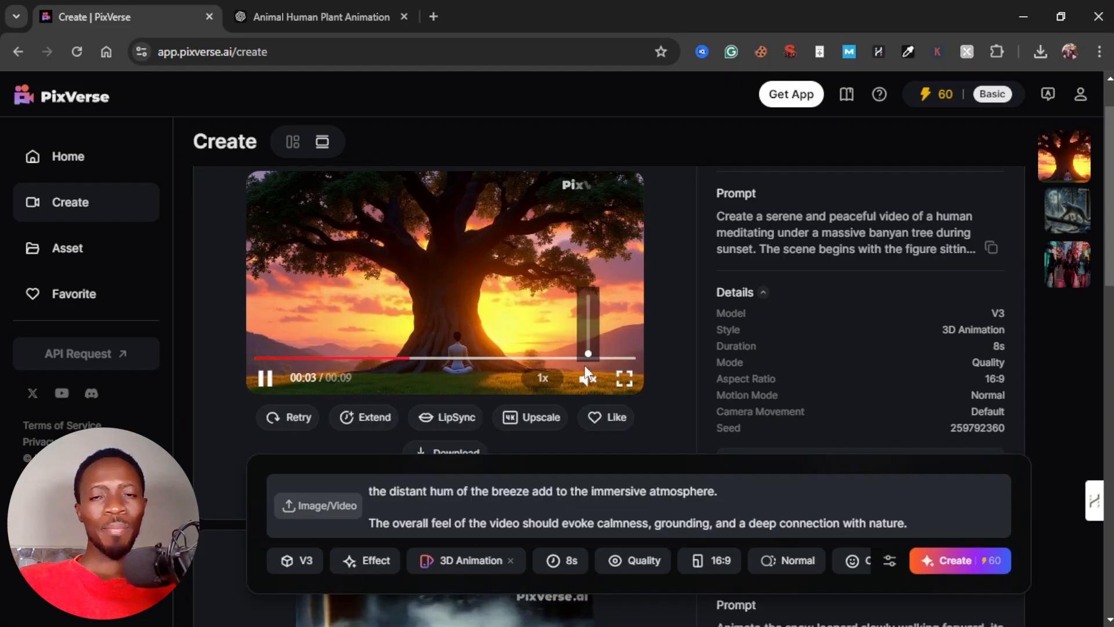
- Play the banyan tree video full screen, leave full screen, and review its generation details and follow-up options
{"action": "left_click", "coordinate": [623, 378]}
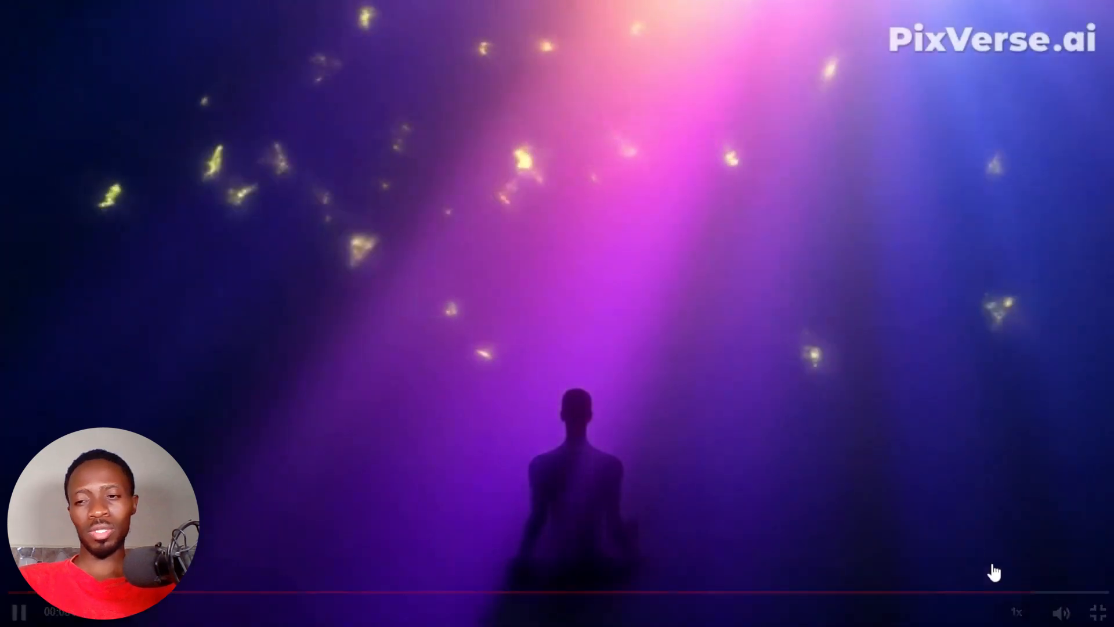
{"action": "mouse_move", "coordinate": [1016, 611]}
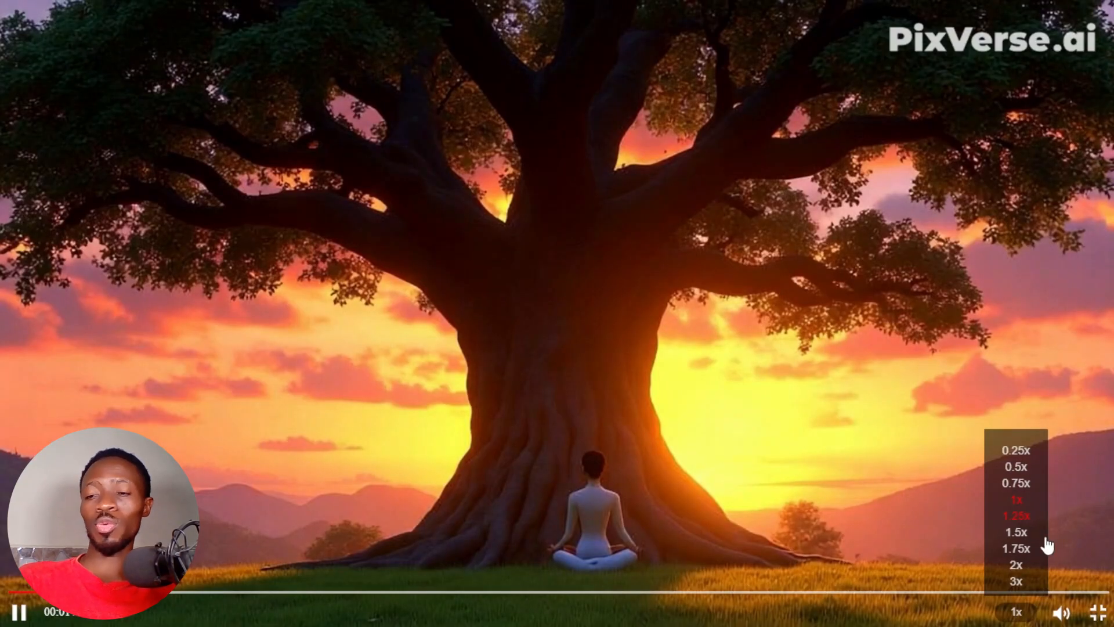
{"action": "left_click", "coordinate": [1098, 612]}
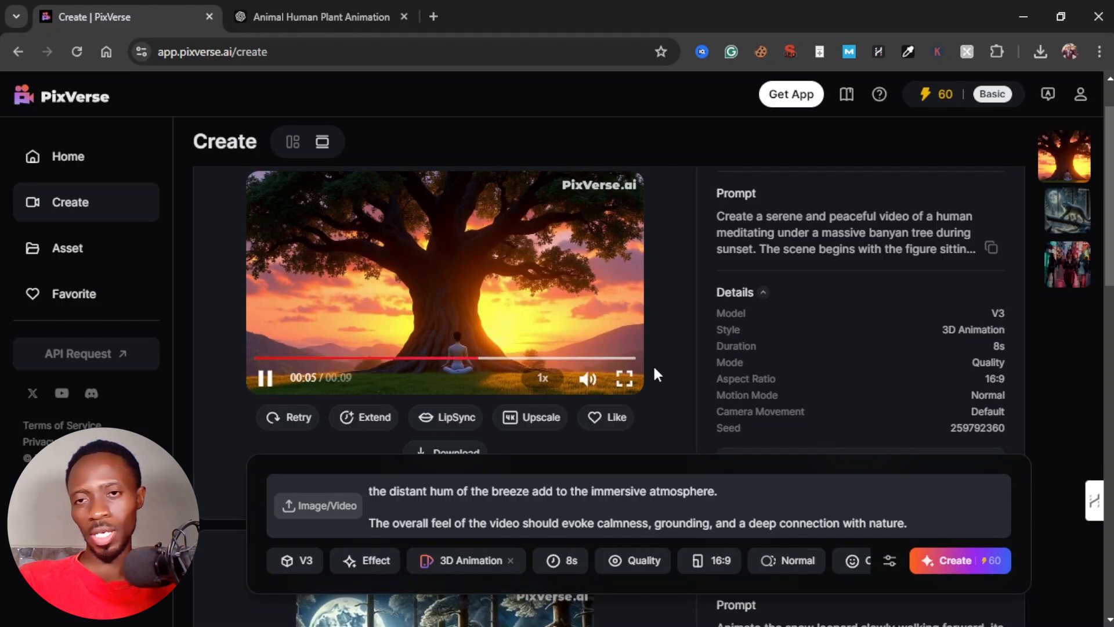
{"action": "scroll", "coordinate": [654, 369], "scroll_direction": "down", "scroll_amount": 1}
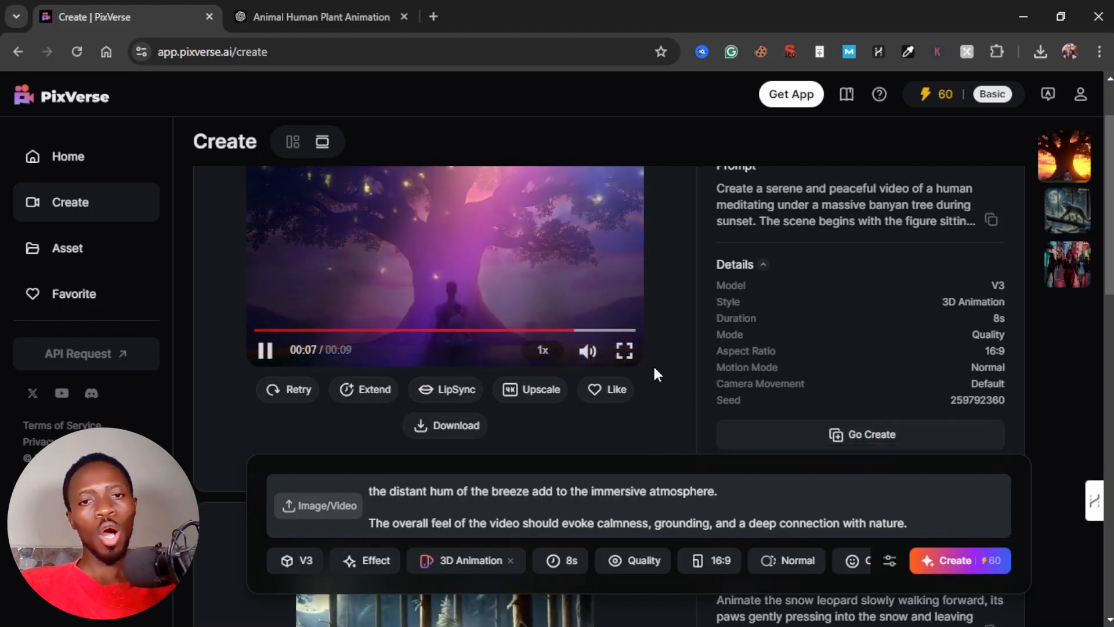
{"action": "scroll", "coordinate": [655, 369], "scroll_direction": "down", "scroll_amount": 1}
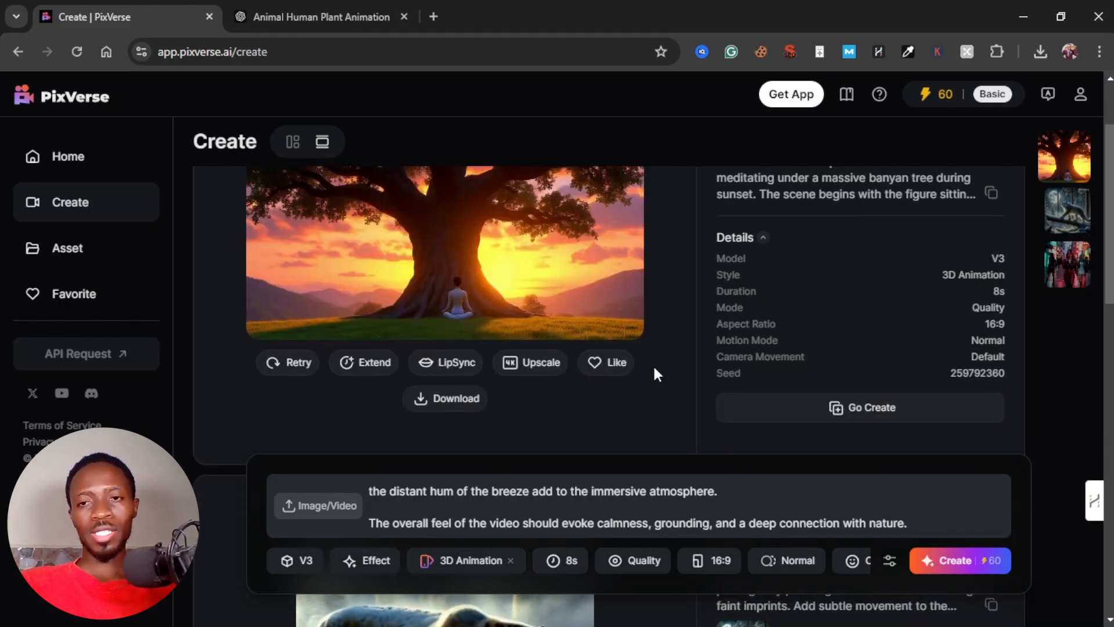
{"action": "scroll", "coordinate": [654, 368], "scroll_direction": "up", "scroll_amount": 1}
{"action": "scroll", "coordinate": [654, 368], "scroll_direction": "down", "scroll_amount": 1}
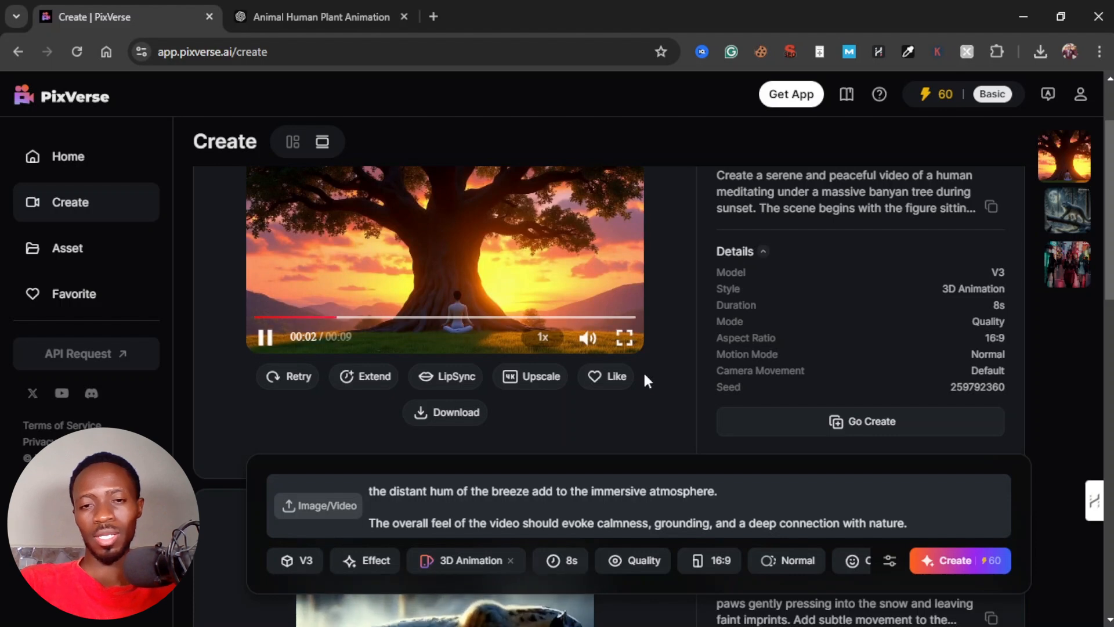
- Browse the catalogue of video effects, from Muscle Surge to the Venom variants, without applying any
{"action": "left_click", "coordinate": [365, 564]}
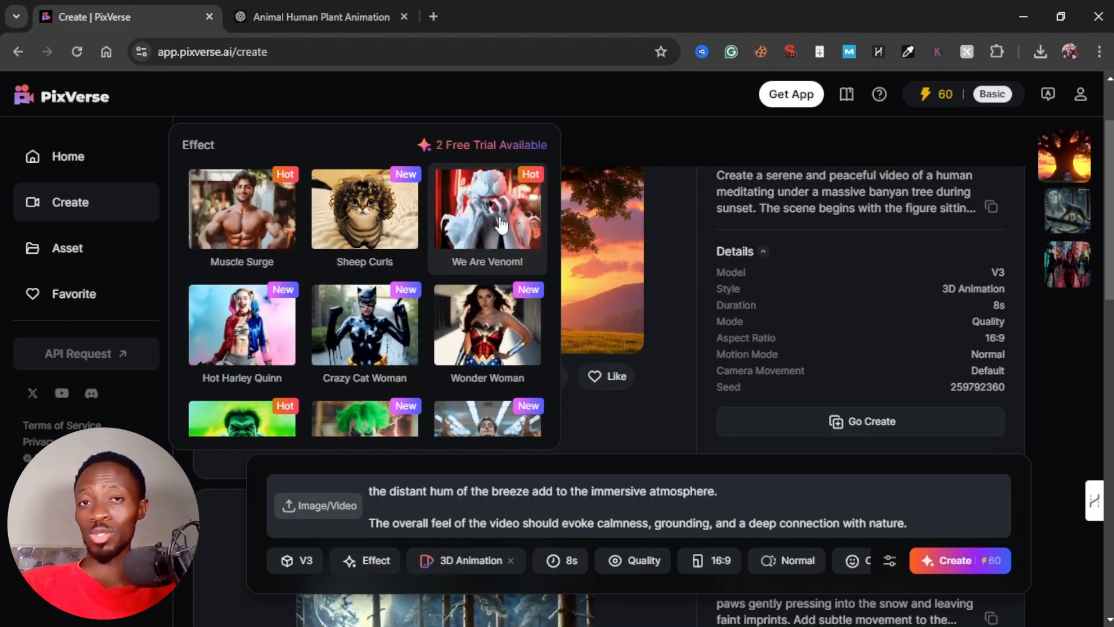
{"action": "scroll", "coordinate": [441, 321], "scroll_direction": "down", "scroll_amount": 3}
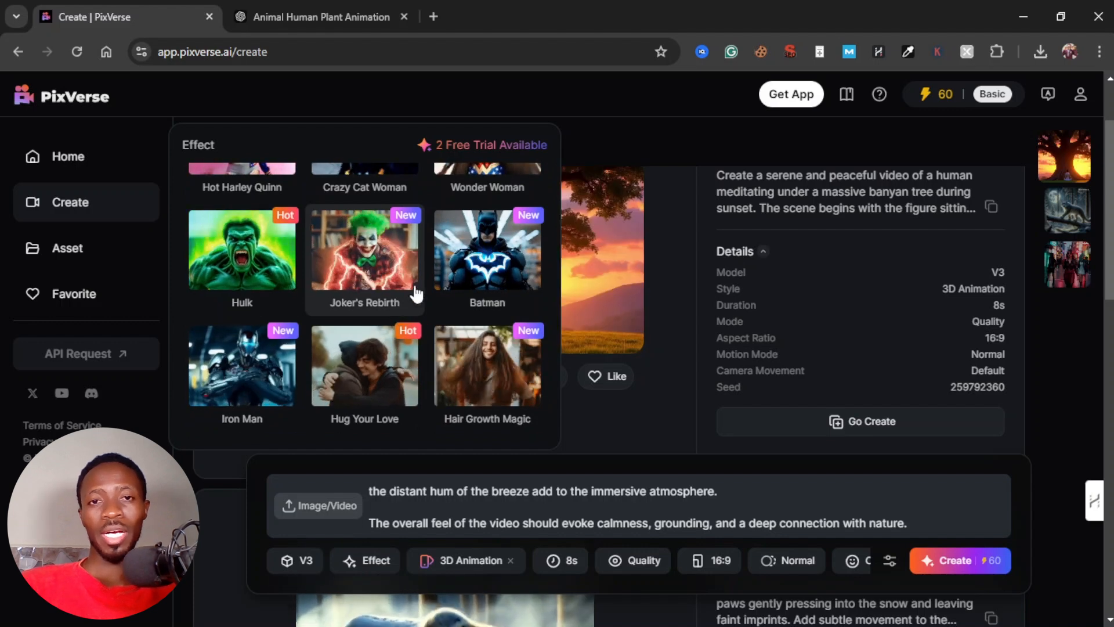
{"action": "scroll", "coordinate": [479, 263], "scroll_direction": "down", "scroll_amount": 3}
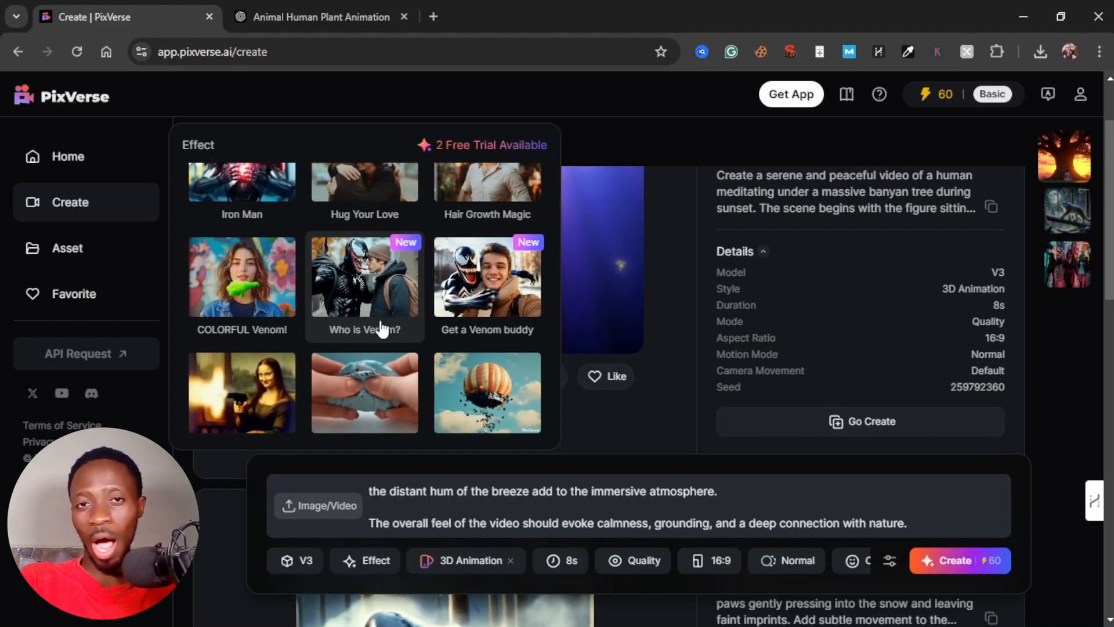
{"action": "scroll", "coordinate": [380, 323], "scroll_direction": "up", "scroll_amount": 1}
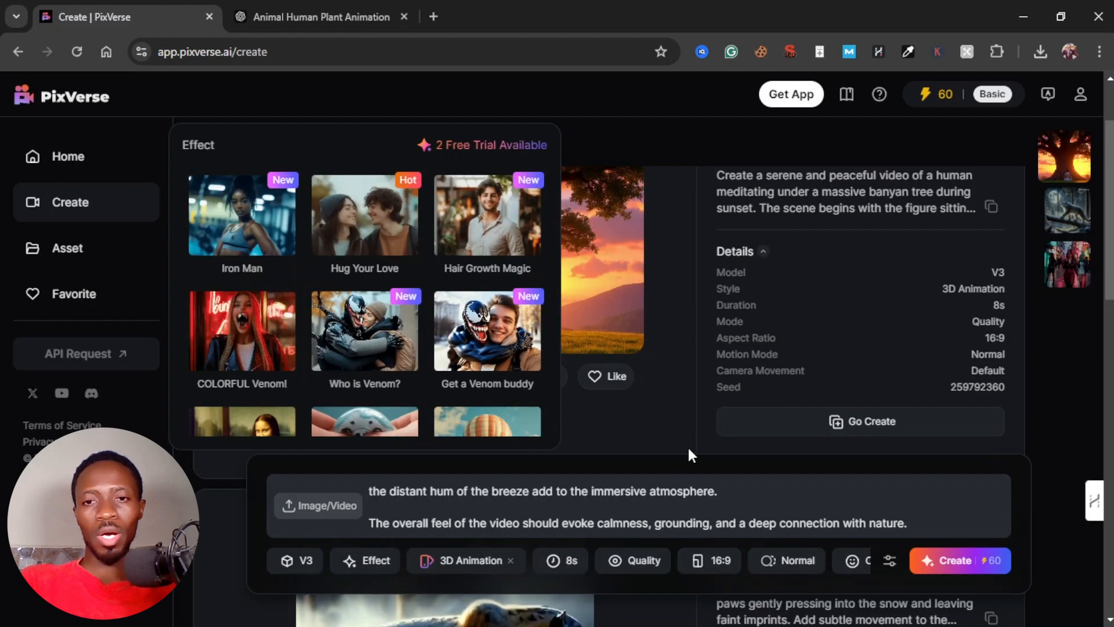
{"action": "left_click", "coordinate": [686, 422]}
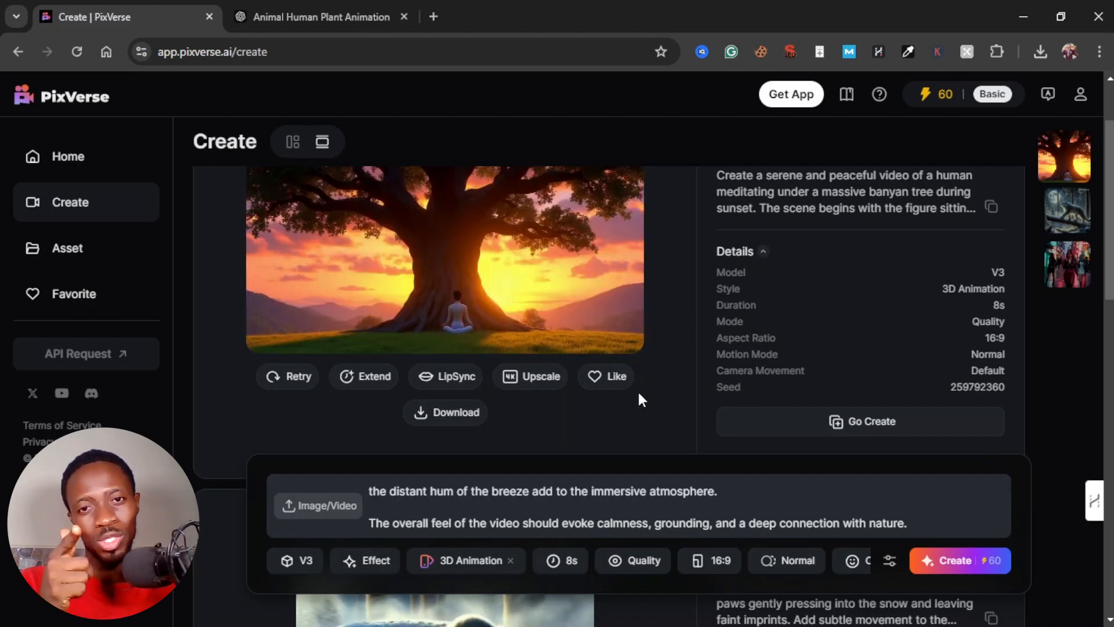
- Look over the generated banyan tree, snow leopard and Tokyo street videos in the creation list
{"action": "scroll", "coordinate": [641, 399], "scroll_direction": "up", "scroll_amount": 1}
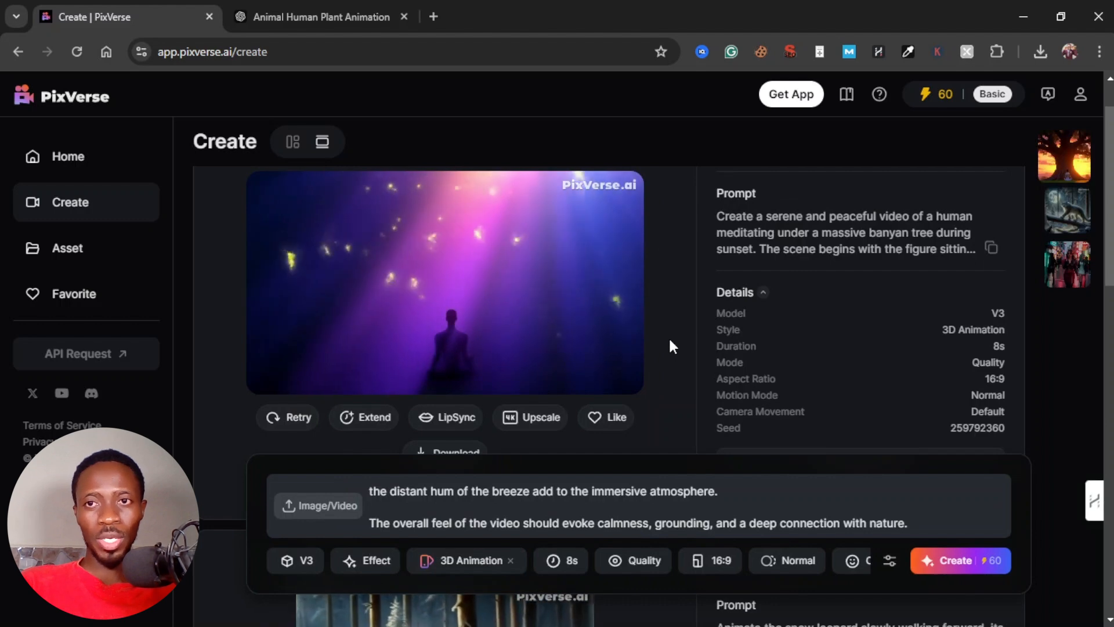
{"action": "scroll", "coordinate": [672, 346], "scroll_direction": "up", "scroll_amount": 1}
{"action": "scroll", "coordinate": [670, 343], "scroll_direction": "up", "scroll_amount": 1}
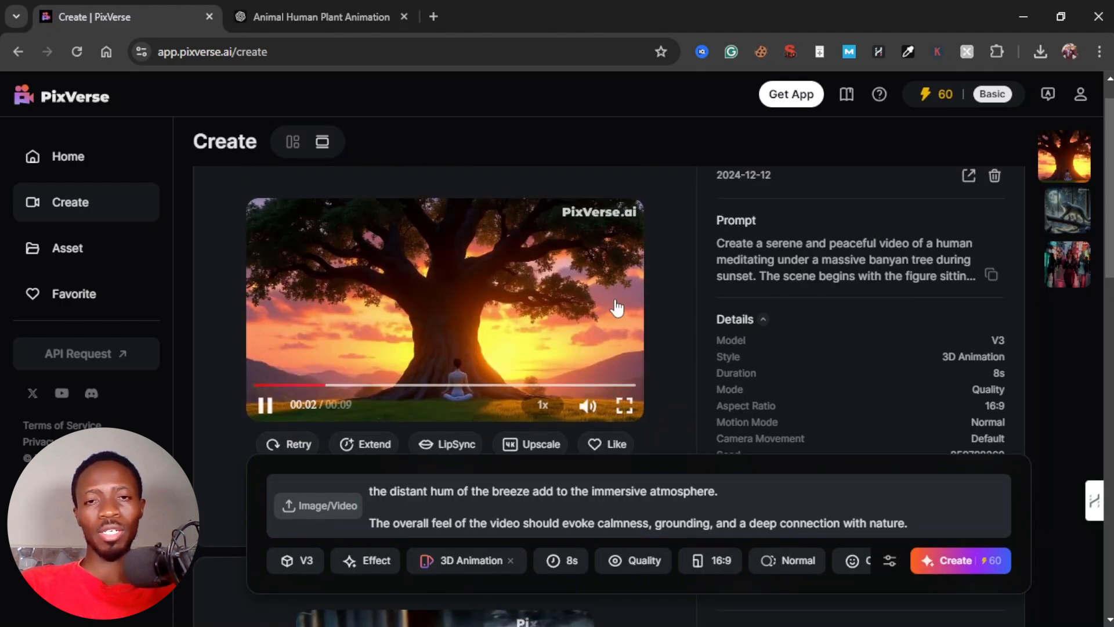
{"action": "scroll", "coordinate": [617, 308], "scroll_direction": "down", "scroll_amount": 10}
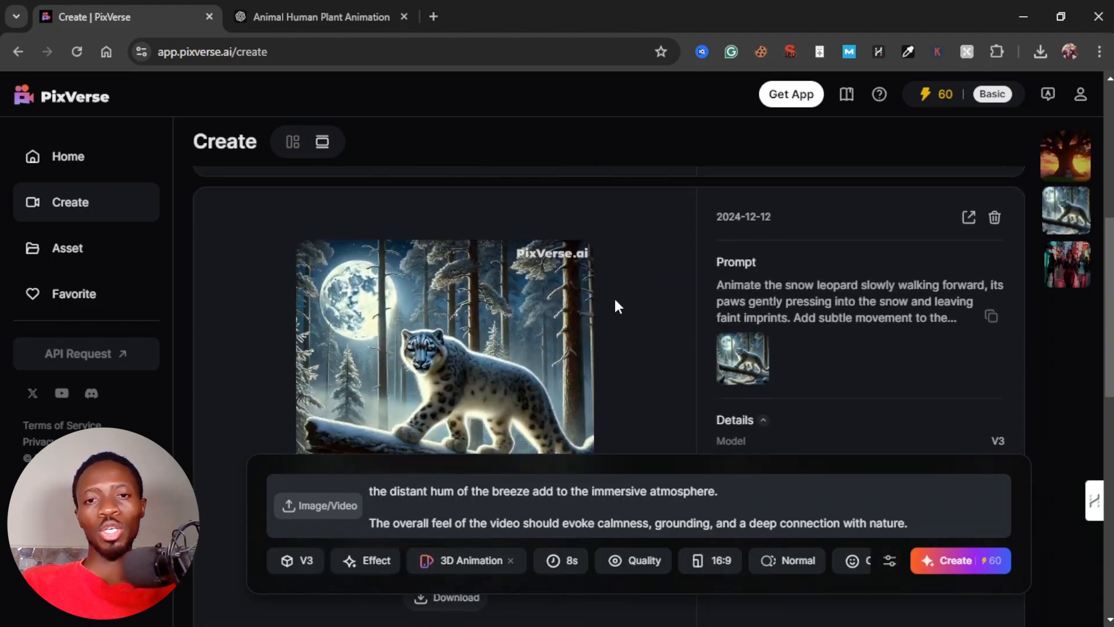
{"action": "scroll", "coordinate": [616, 306], "scroll_direction": "down", "scroll_amount": 4}
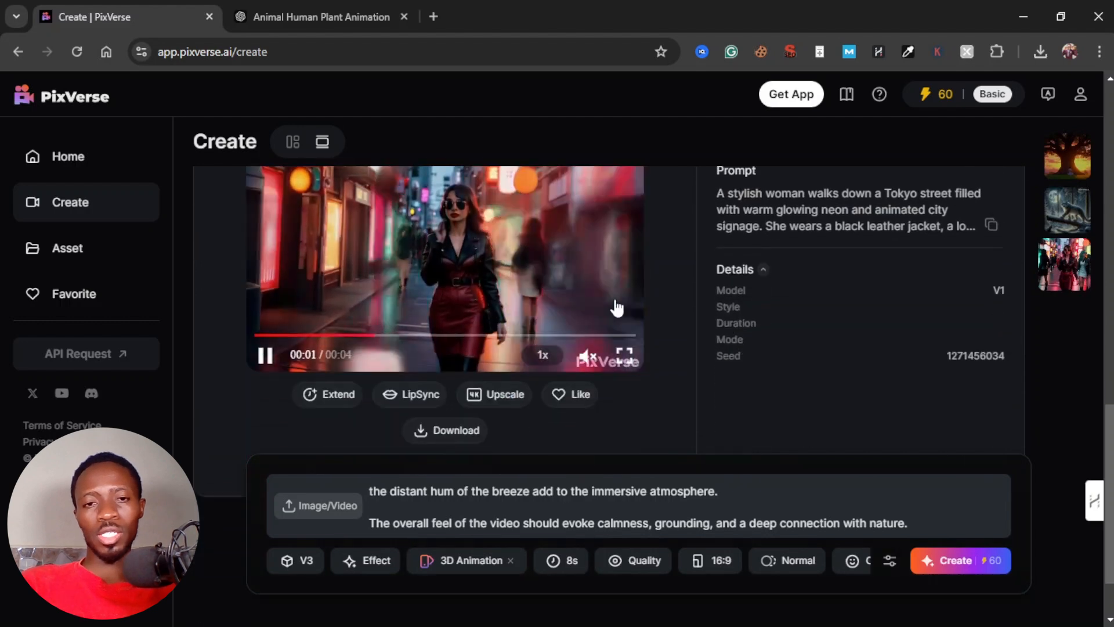
{"action": "scroll", "coordinate": [616, 306], "scroll_direction": "up", "scroll_amount": 10}
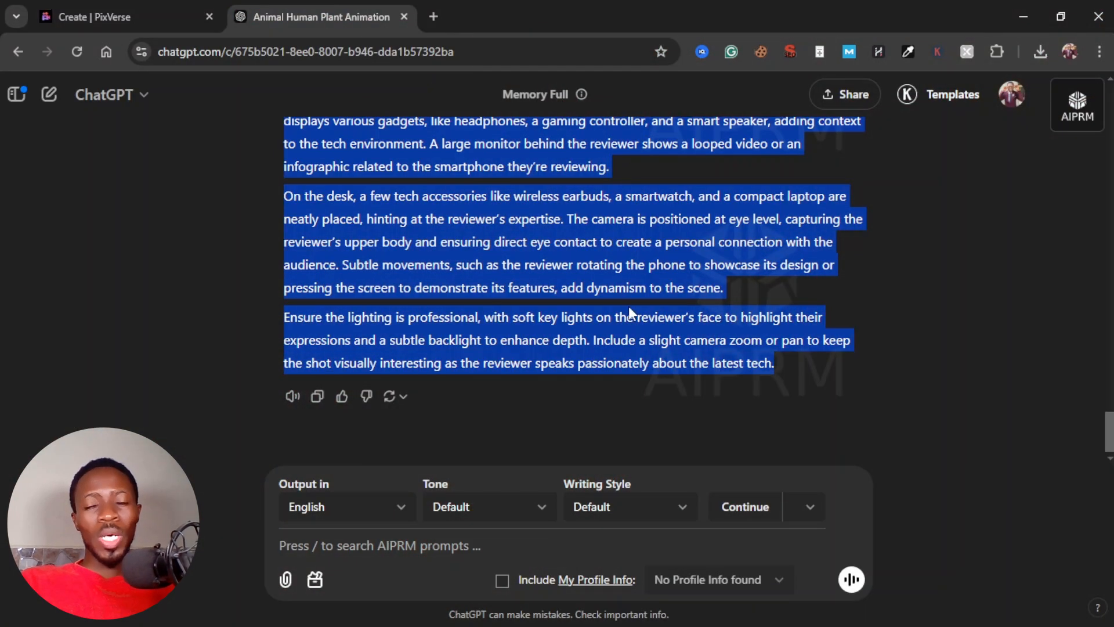
- In ChatGPT, review the request for a tech reviewer talking to the camera and read through the detailed prompt written for it
{"action": "scroll", "coordinate": [629, 311], "scroll_direction": "up", "scroll_amount": 5}
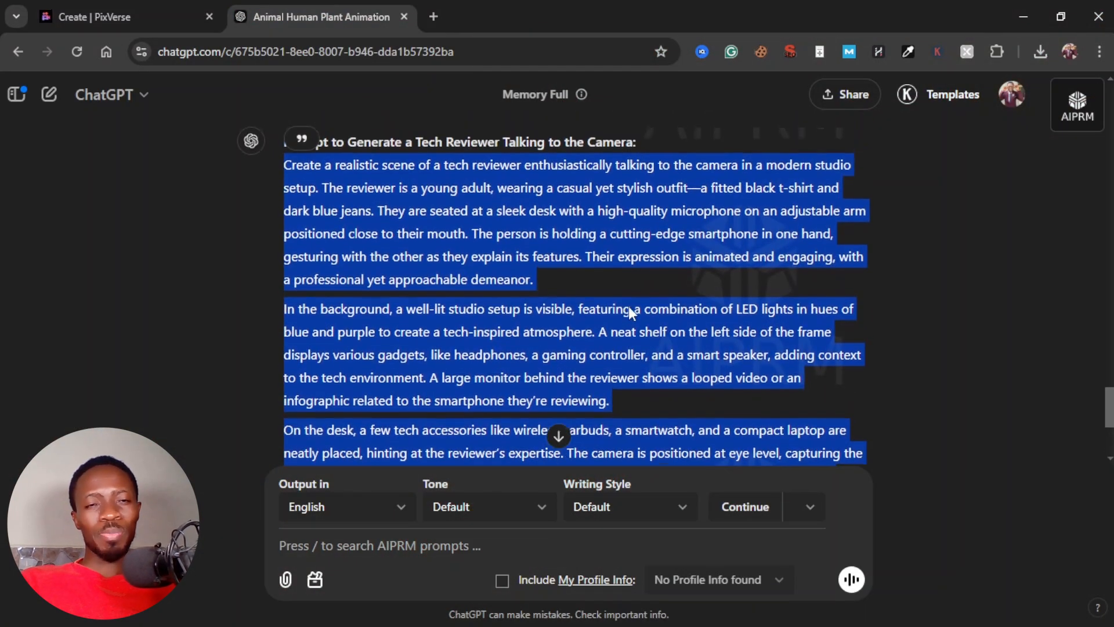
{"action": "left_click", "coordinate": [521, 264]}
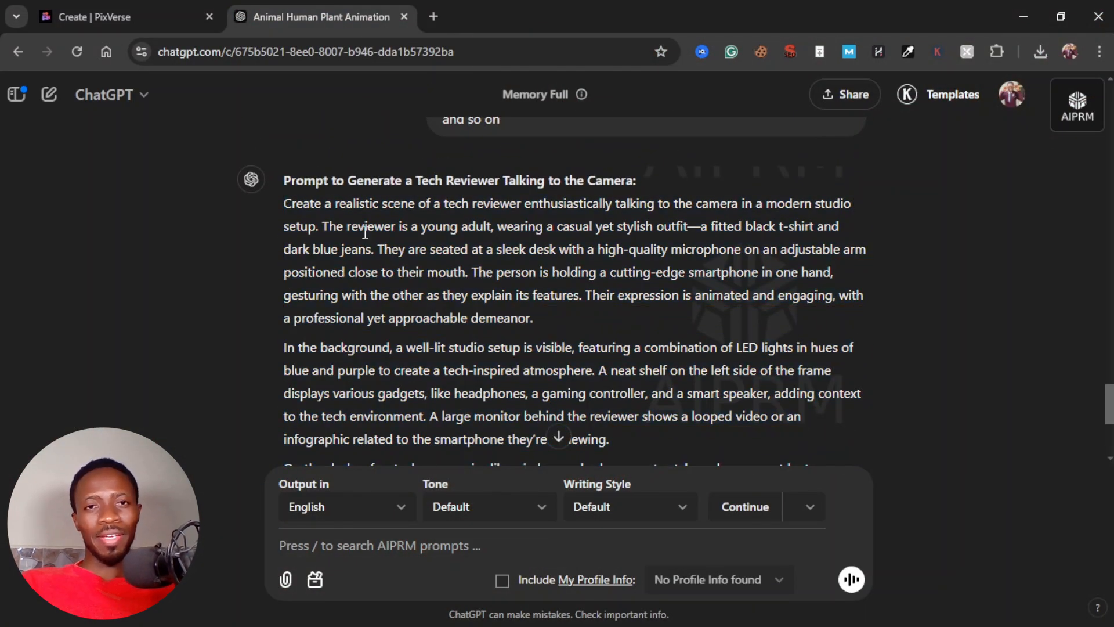
{"action": "scroll", "coordinate": [365, 232], "scroll_direction": "up", "scroll_amount": 2}
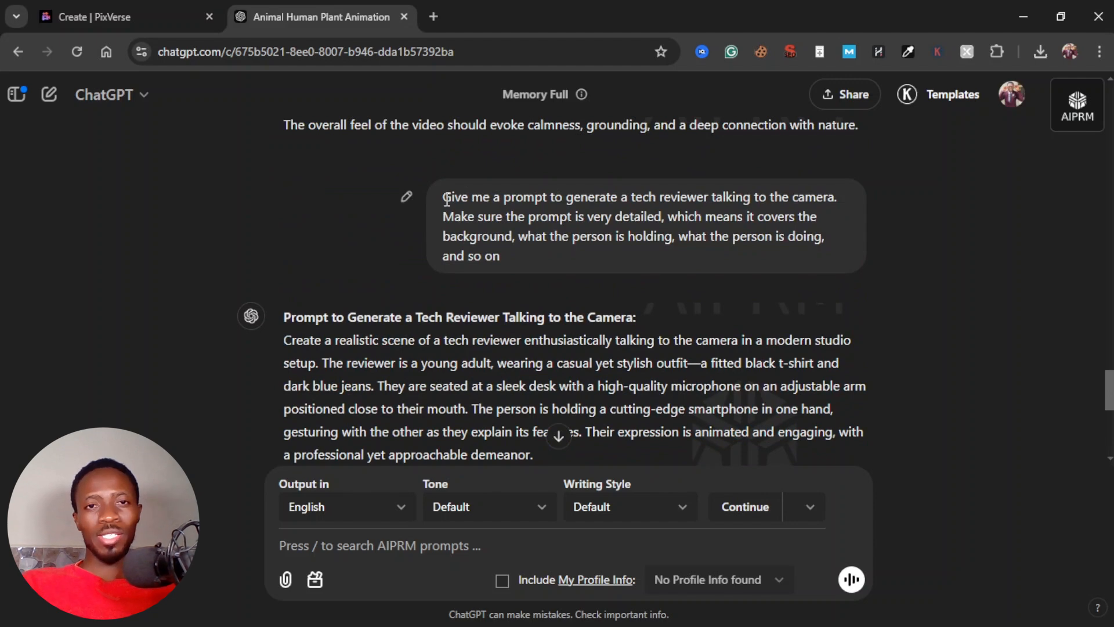
{"action": "left_click_drag", "start_coordinate": [447, 199], "coordinate": [618, 213]}
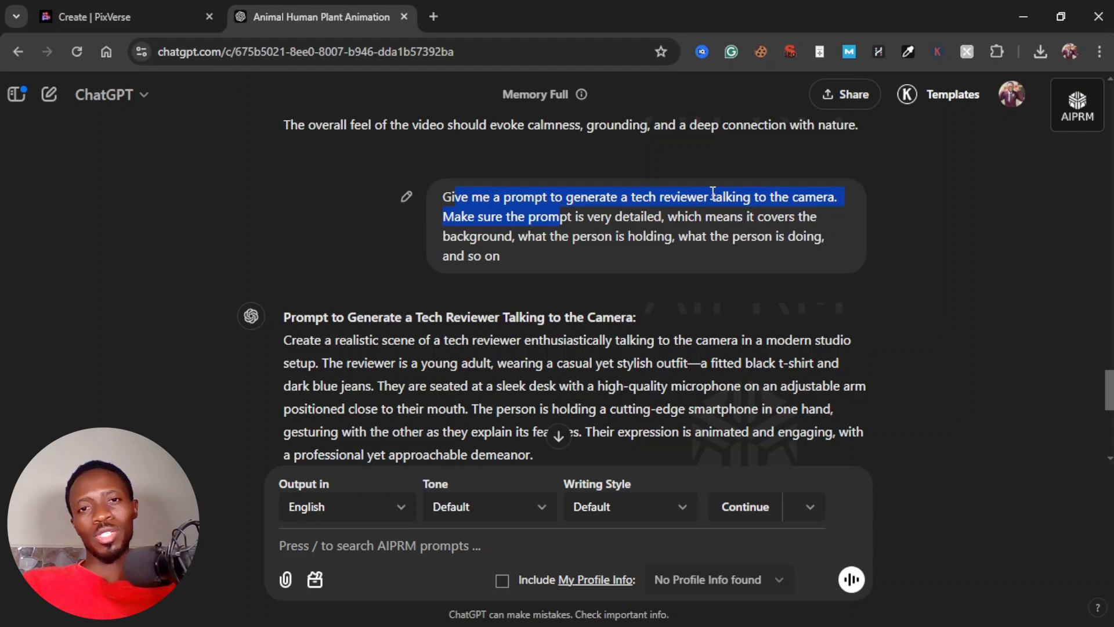
{"action": "scroll", "coordinate": [342, 162], "scroll_direction": "down", "scroll_amount": 3}
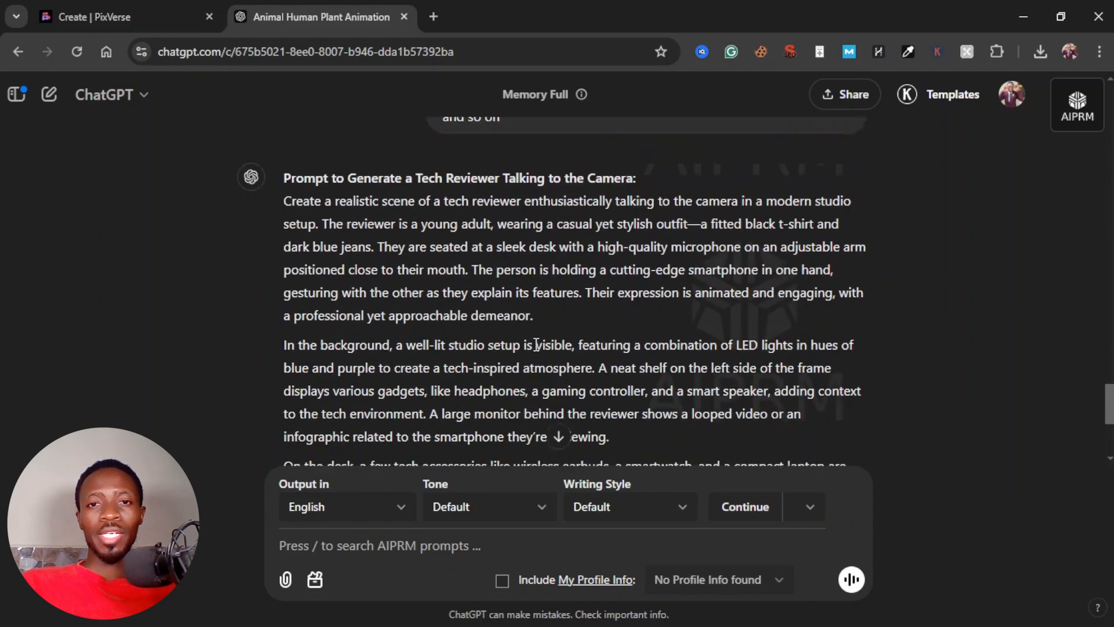
{"action": "left_click_drag", "start_coordinate": [283, 163], "coordinate": [350, 231]}
{"action": "key", "text": "ctrl+c"}
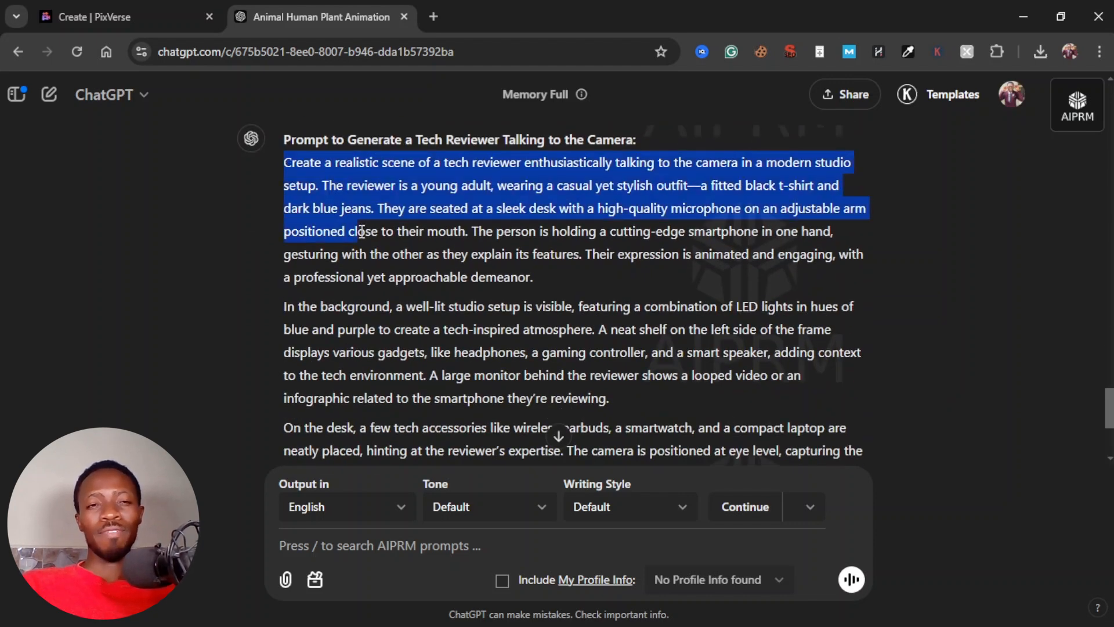
{"action": "scroll", "coordinate": [361, 237], "scroll_direction": "down", "scroll_amount": 4}
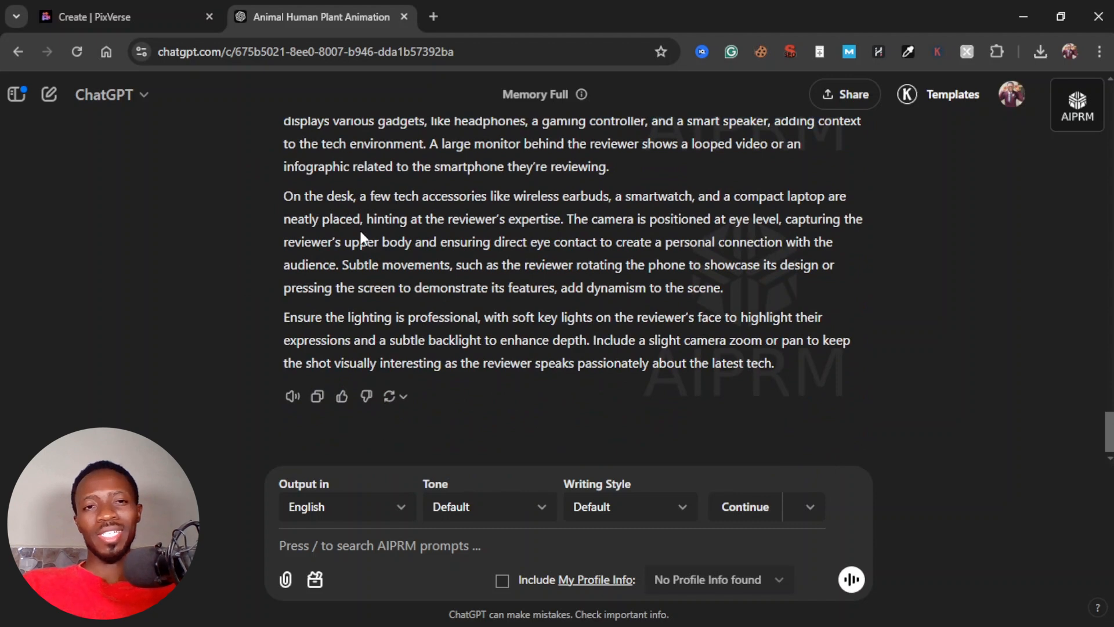
- Switch to PixVerse and highlight the tech reviewer prompt text in the video prompt to check it
{"action": "key", "text": "ctrl+Tab"}
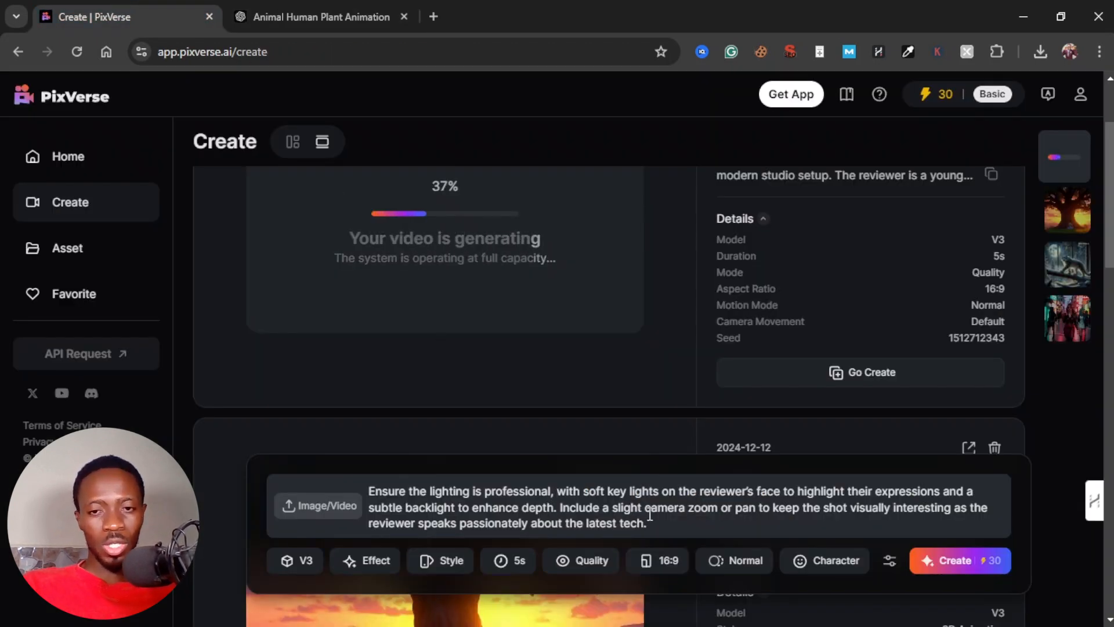
{"action": "key", "text": "ctrl+a"}
{"action": "key", "text": "ctrl+v"}
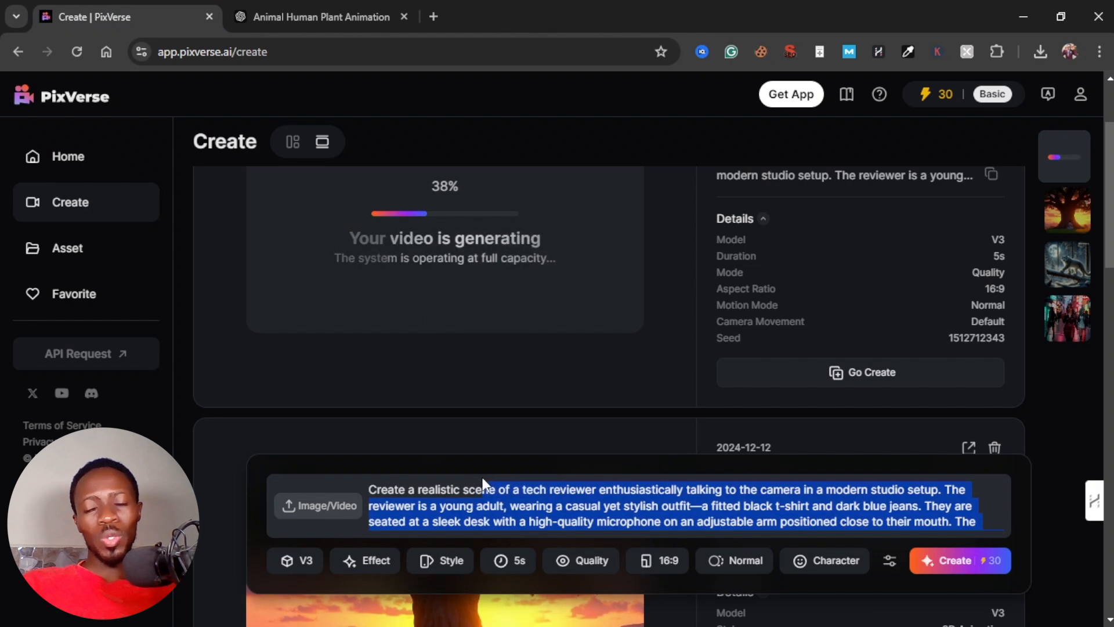
- Watch the generated tech reviewer video in full screen and return to the creation list
{"action": "left_click", "coordinate": [542, 498]}
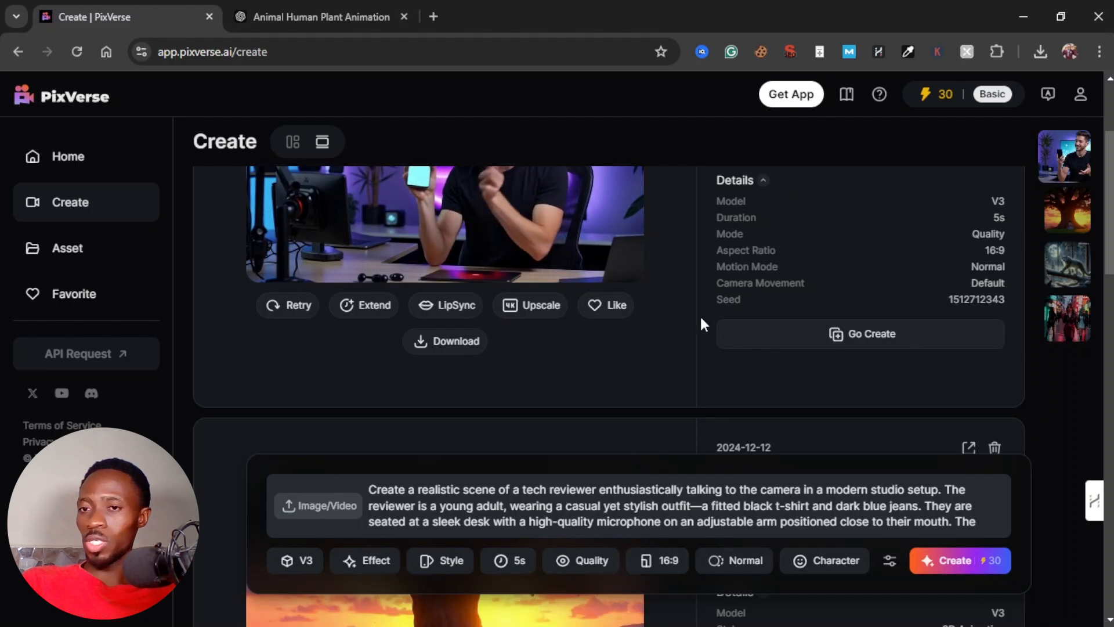
{"action": "scroll", "coordinate": [667, 316], "scroll_direction": "down", "scroll_amount": 4}
{"action": "scroll", "coordinate": [666, 314], "scroll_direction": "down", "scroll_amount": 1}
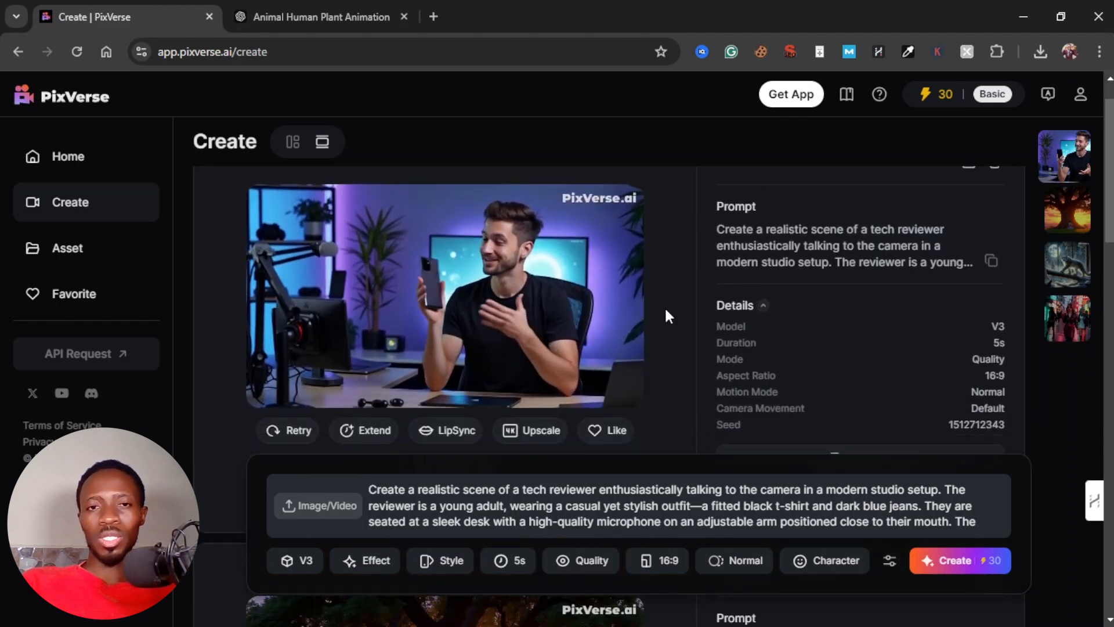
{"action": "scroll", "coordinate": [666, 314], "scroll_direction": "down", "scroll_amount": 1}
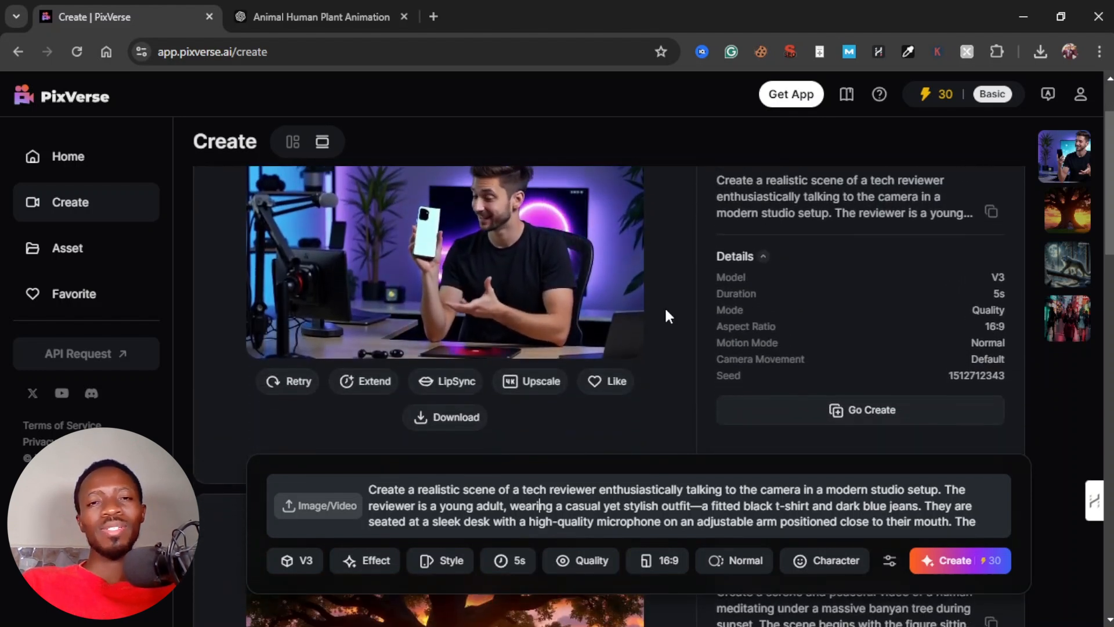
{"action": "scroll", "coordinate": [666, 313], "scroll_direction": "up", "scroll_amount": 1}
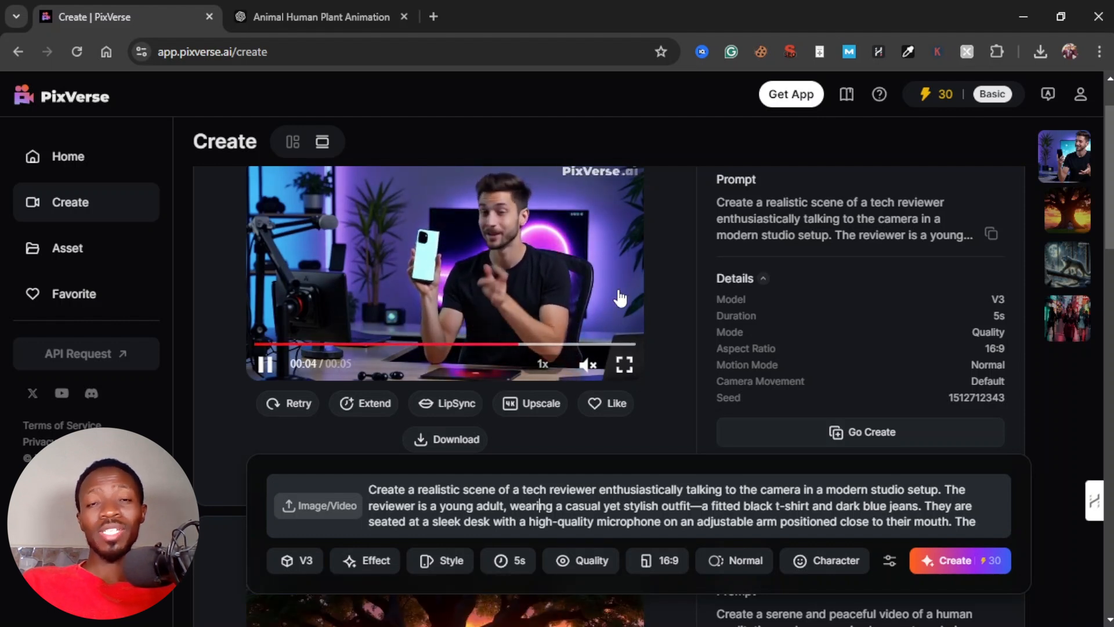
{"action": "left_click", "coordinate": [623, 364]}
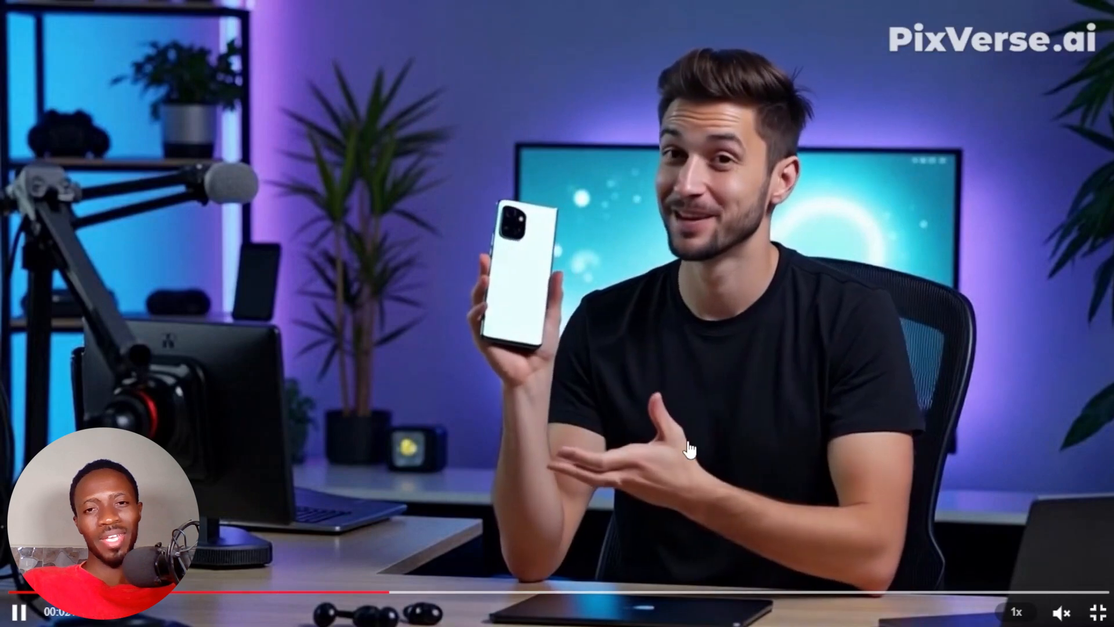
{"action": "left_click", "coordinate": [1097, 612]}
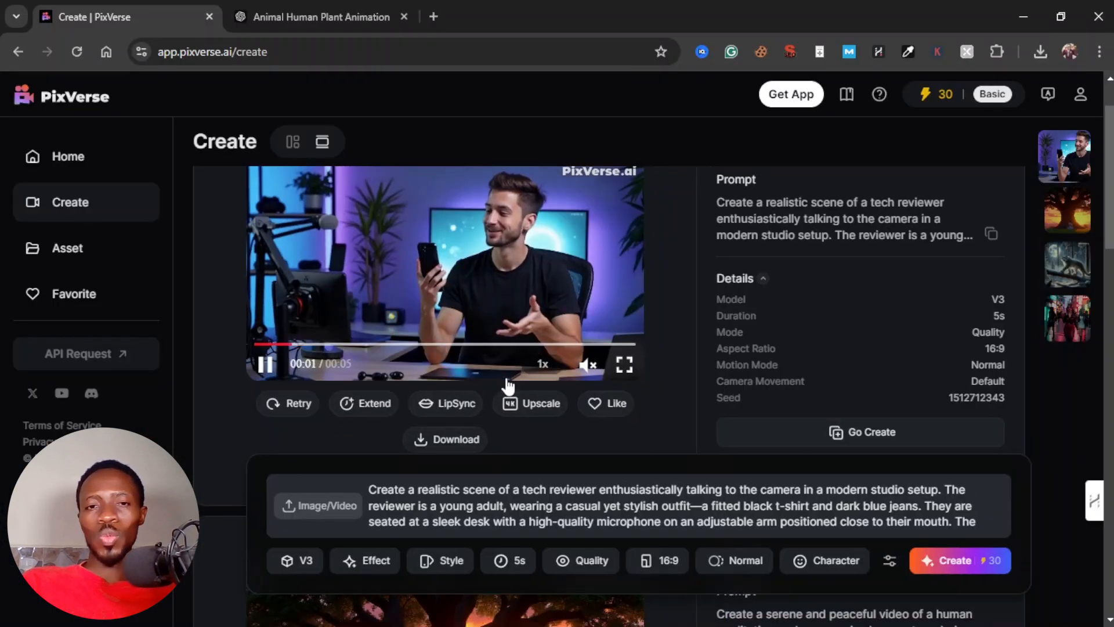
- Open LipSync for the tech reviewer video and enter the script "Now this phone marks the beginning of the future!"
{"action": "left_click", "coordinate": [444, 408]}
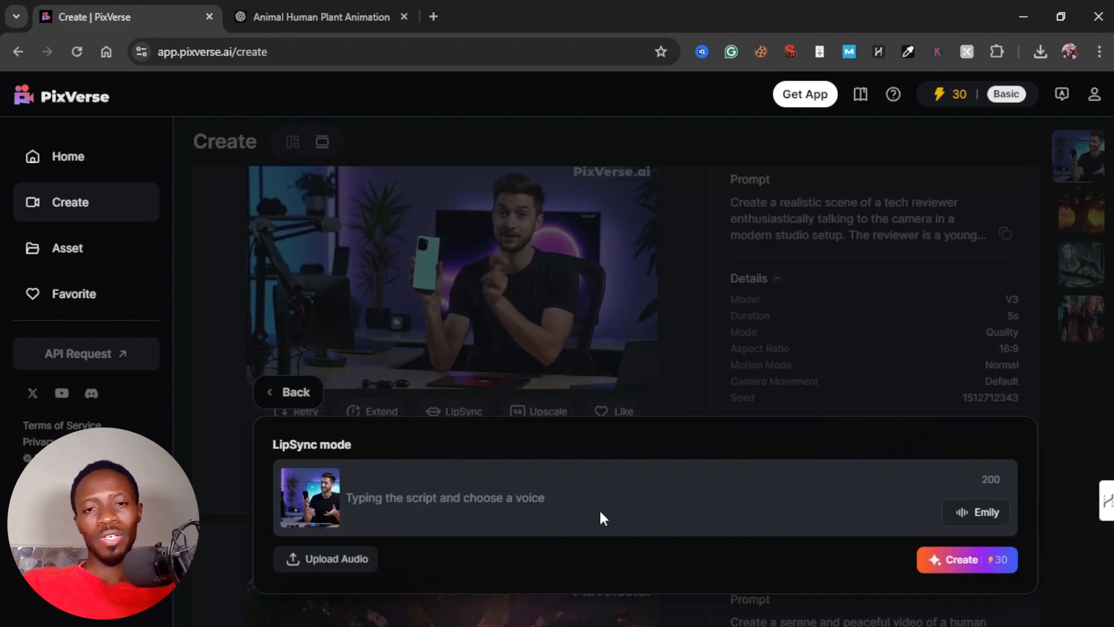
{"action": "left_click", "coordinate": [424, 500]}
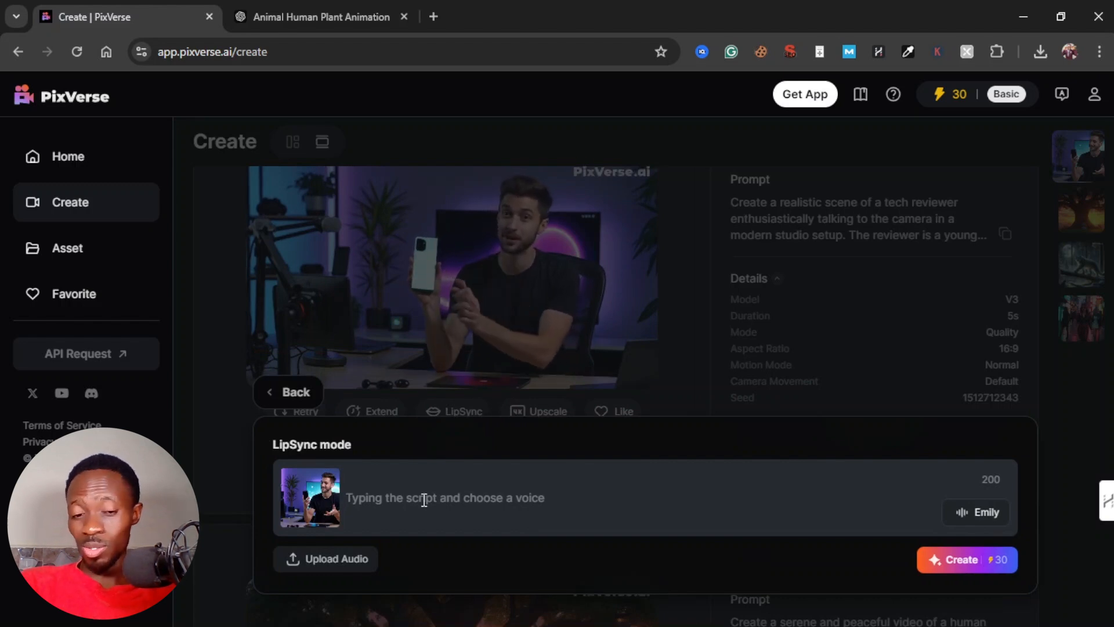
{"action": "type", "text": "Now this phone marks he beginning of the future!"}
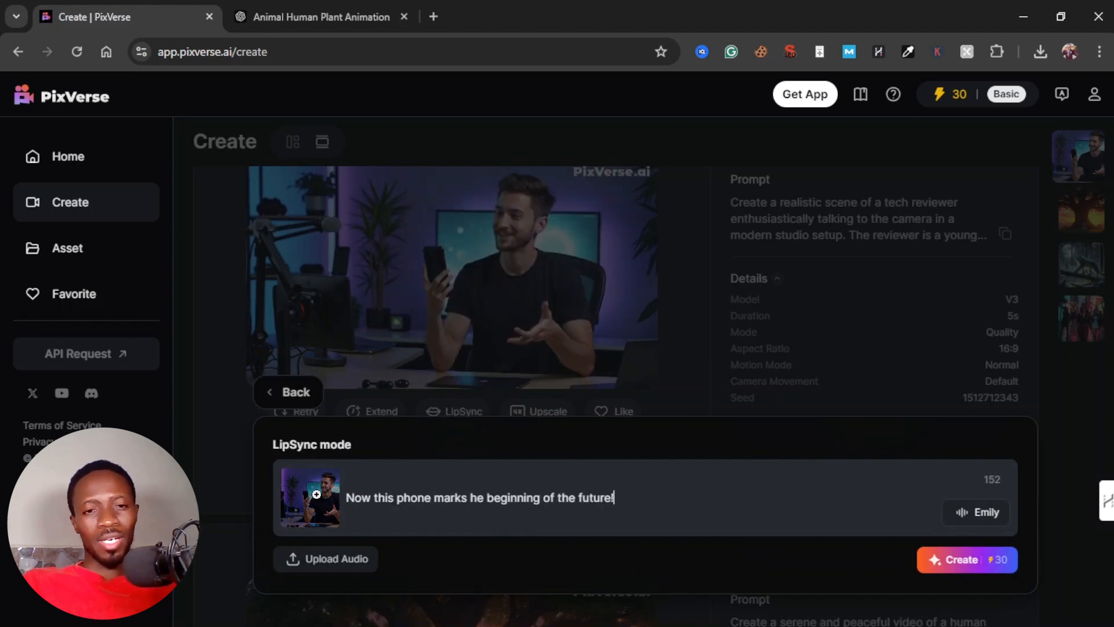
{"action": "left_click_drag", "start_coordinate": [363, 499], "coordinate": [530, 499]}
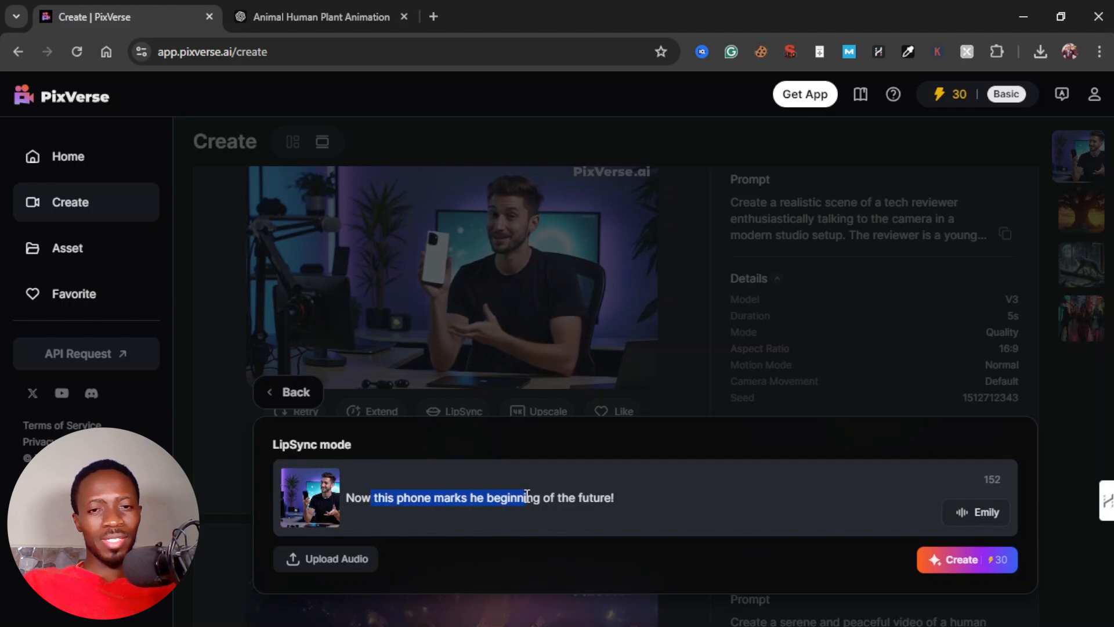
{"action": "left_click", "coordinate": [469, 499]}
{"action": "type", "text": "t"}
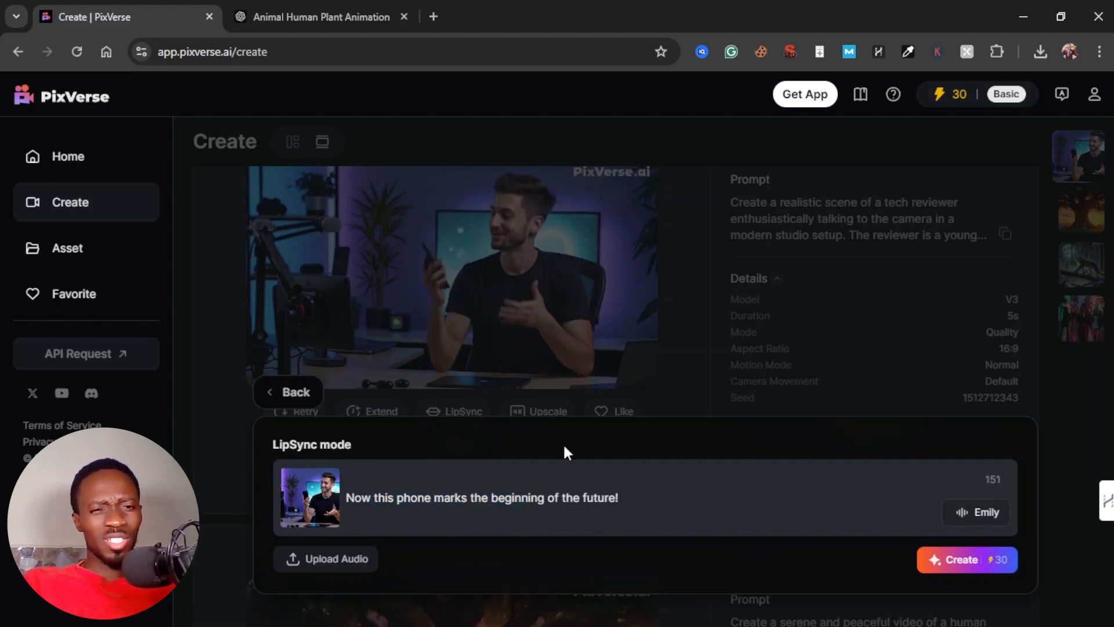
{"action": "triple_click", "coordinate": [472, 500]}
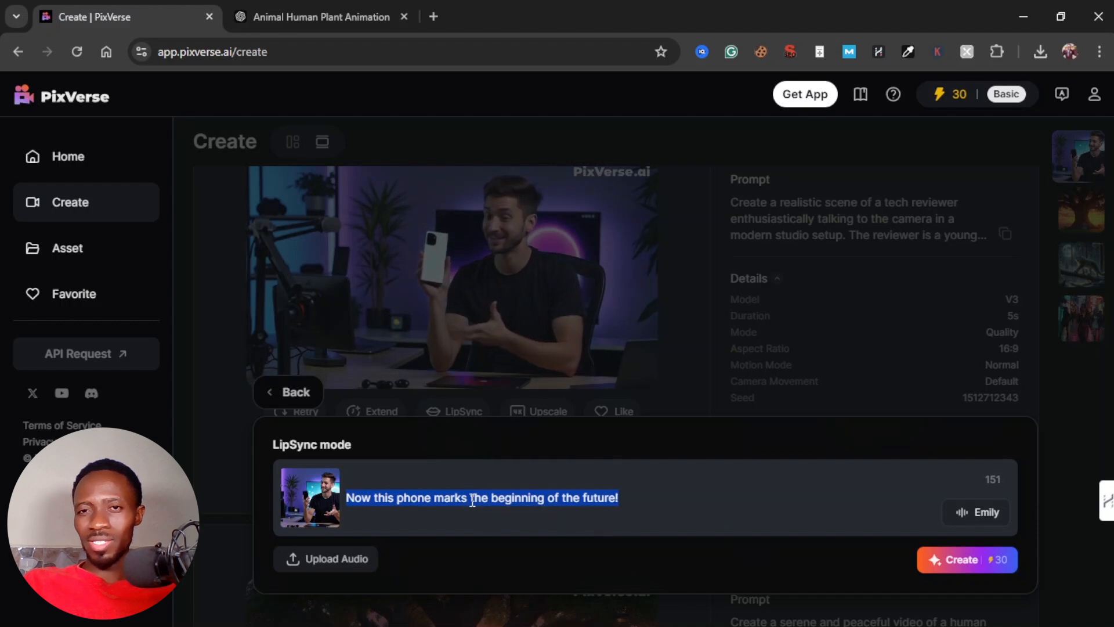
- Choose the James voice, generate the lip-synced video, and return to the creation list
{"action": "left_click", "coordinate": [985, 512]}
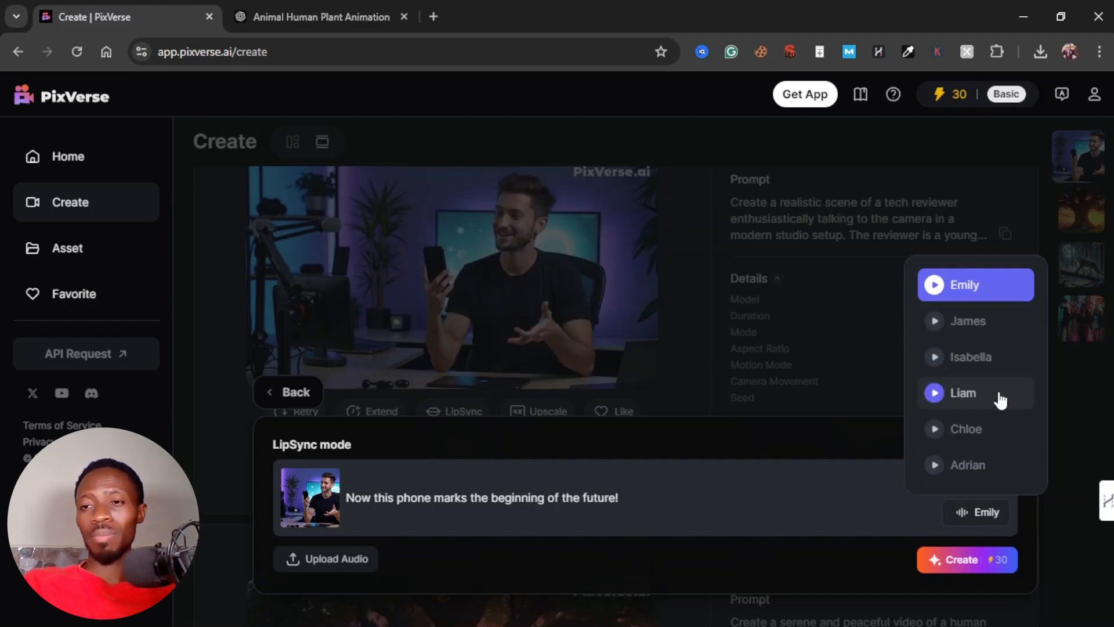
{"action": "left_click", "coordinate": [969, 325]}
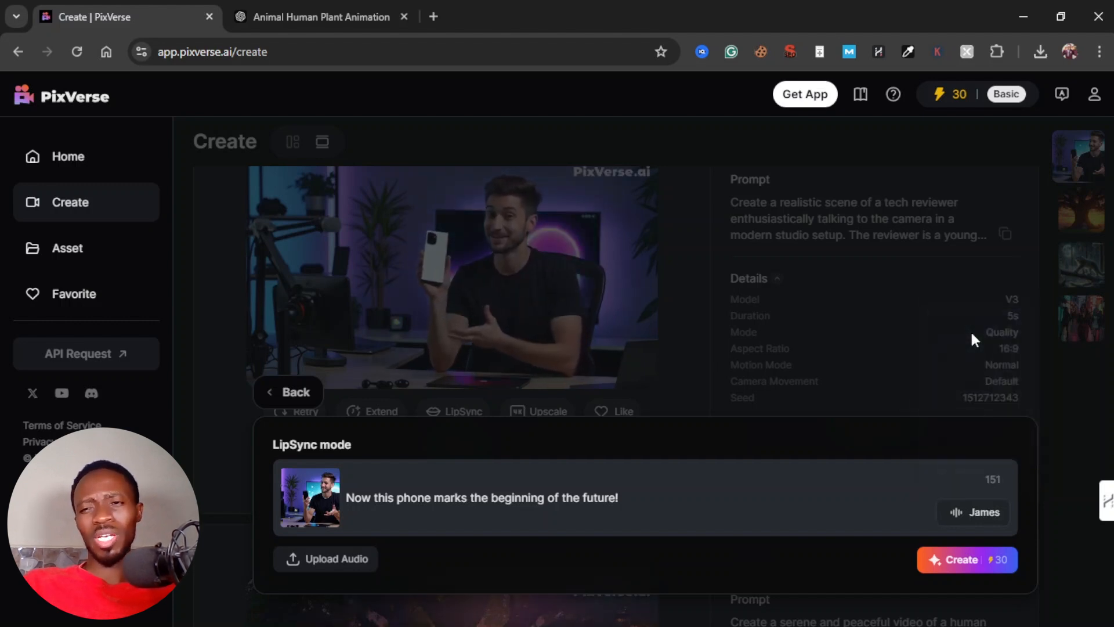
{"action": "left_click", "coordinate": [941, 565]}
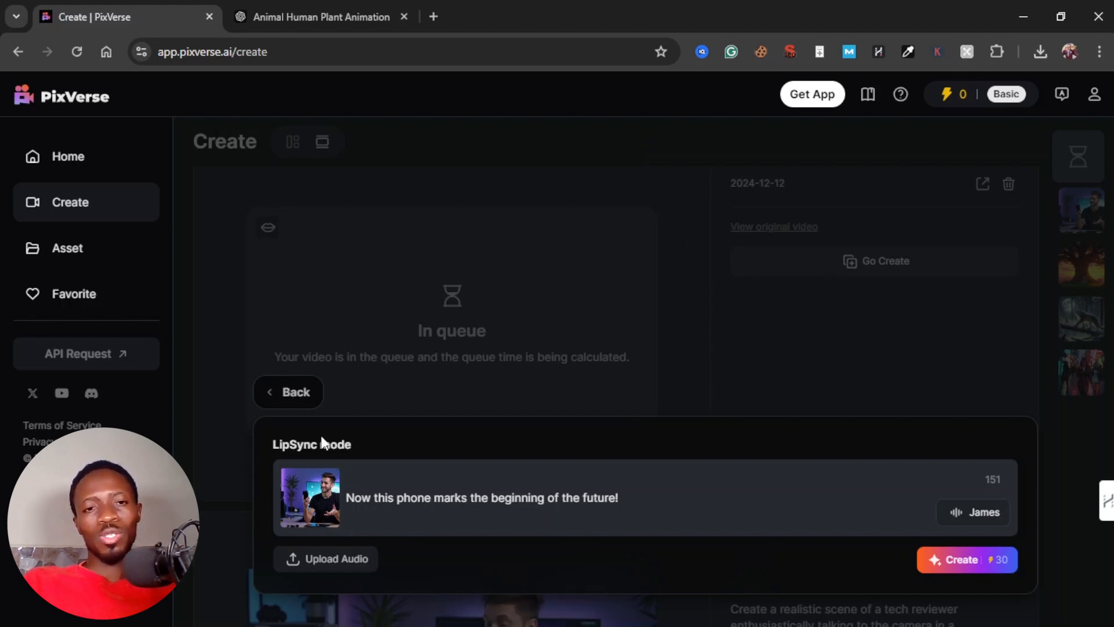
{"action": "left_click", "coordinate": [289, 395]}
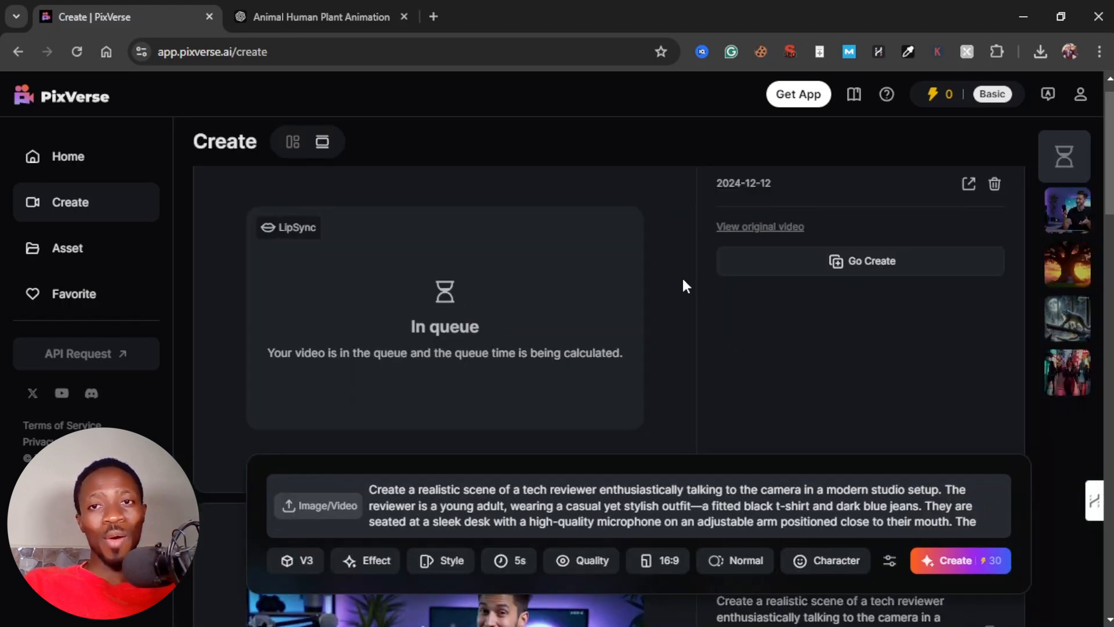
- Check the queued LipSync video and the original tech reviewer clip in the creation list
{"action": "scroll", "coordinate": [656, 261], "scroll_direction": "down", "scroll_amount": 2}
{"action": "scroll", "coordinate": [657, 261], "scroll_direction": "down", "scroll_amount": 2}
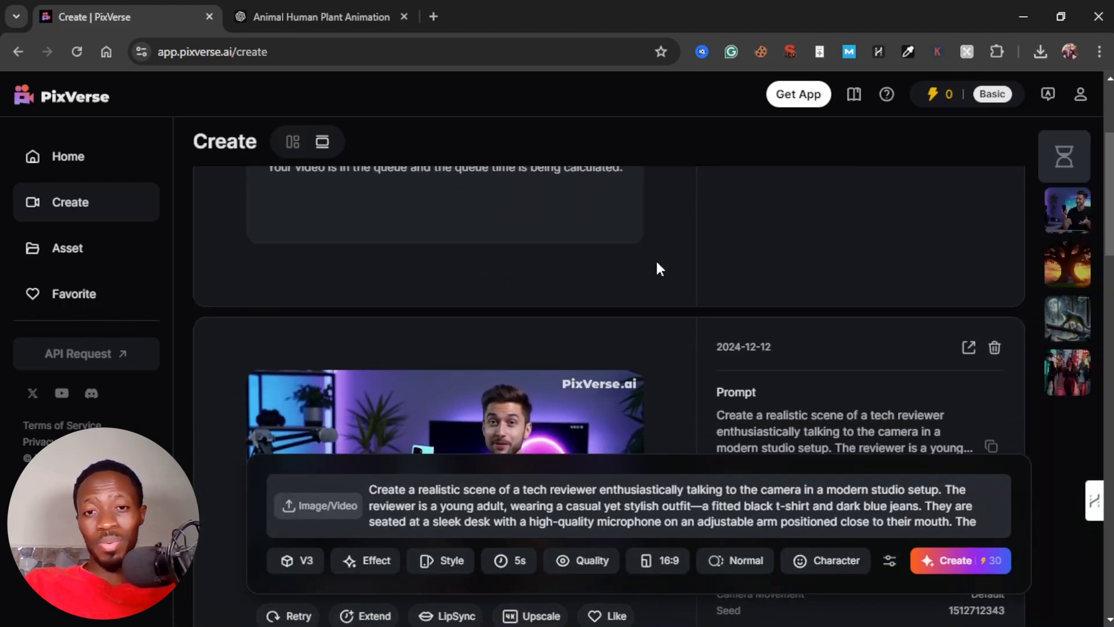
{"action": "scroll", "coordinate": [656, 261], "scroll_direction": "up", "scroll_amount": 2}
{"action": "scroll", "coordinate": [656, 262], "scroll_direction": "down", "scroll_amount": 3}
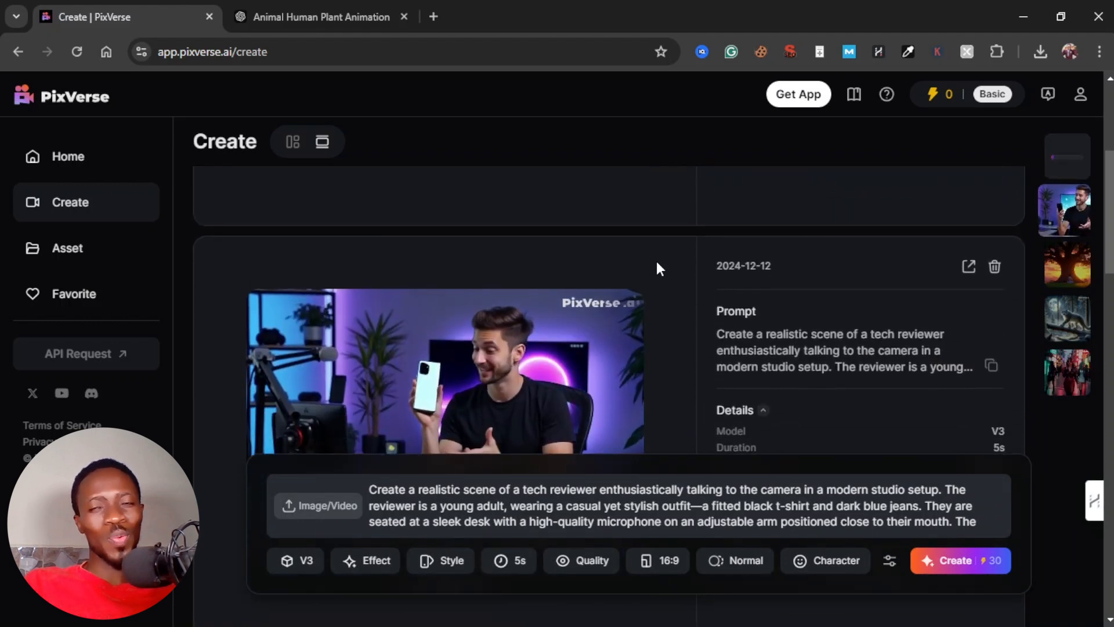
{"action": "scroll", "coordinate": [657, 262], "scroll_direction": "up", "scroll_amount": 3}
{"action": "scroll", "coordinate": [656, 268], "scroll_direction": "up", "scroll_amount": 2}
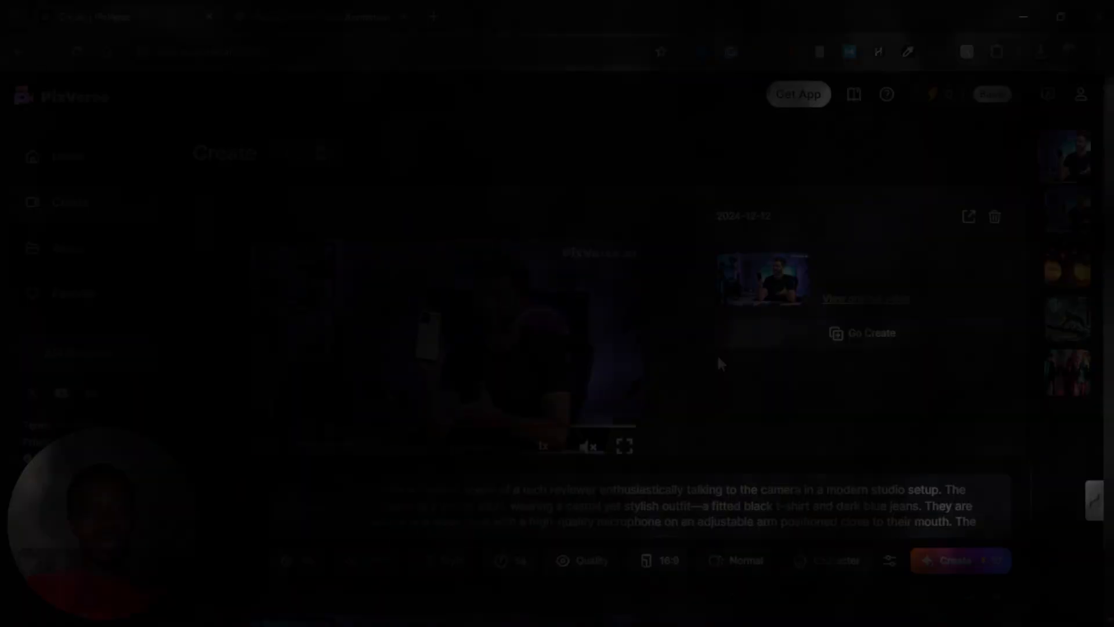
- Unmute the lip-synced tech reviewer video, replay it from the start, and view it in full screen
{"action": "scroll", "coordinate": [682, 347], "scroll_direction": "down", "scroll_amount": 1}
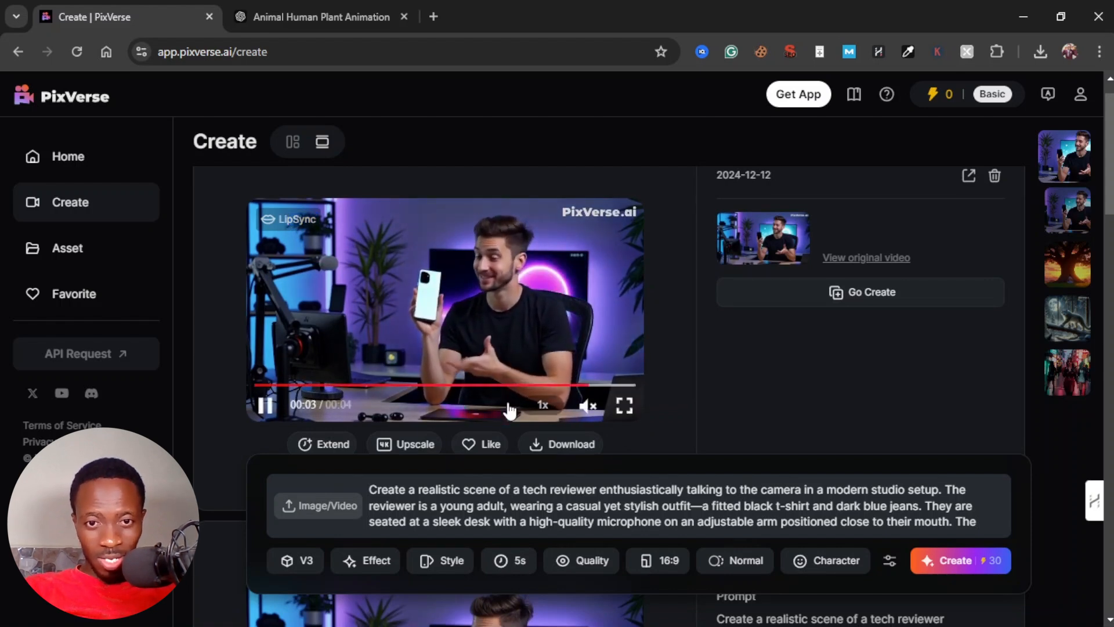
{"action": "left_click", "coordinate": [588, 406]}
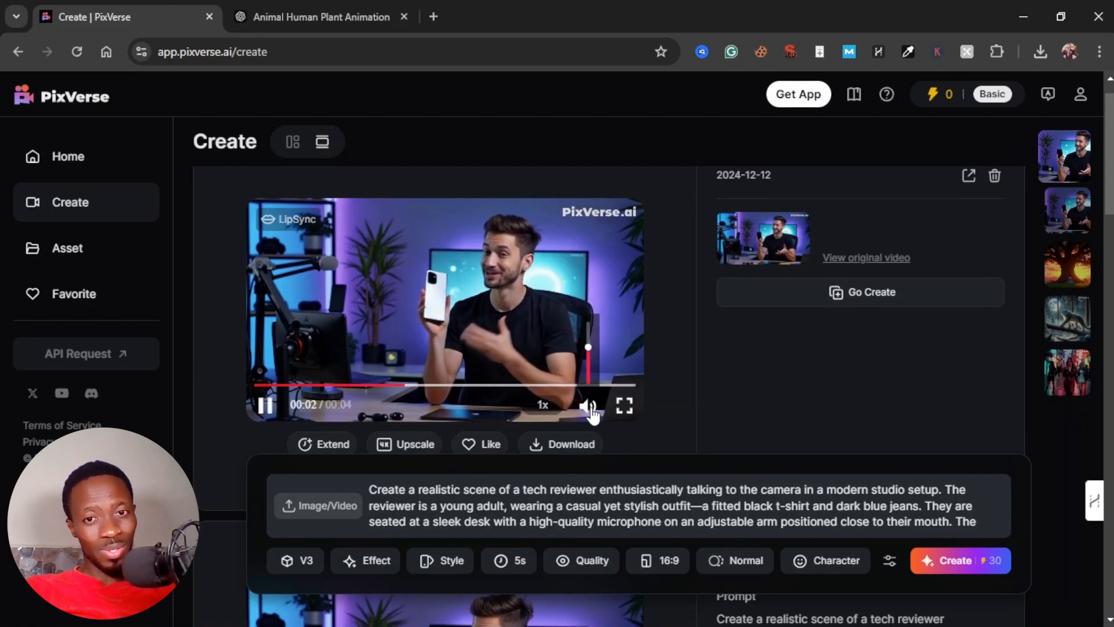
{"action": "left_click", "coordinate": [460, 321]}
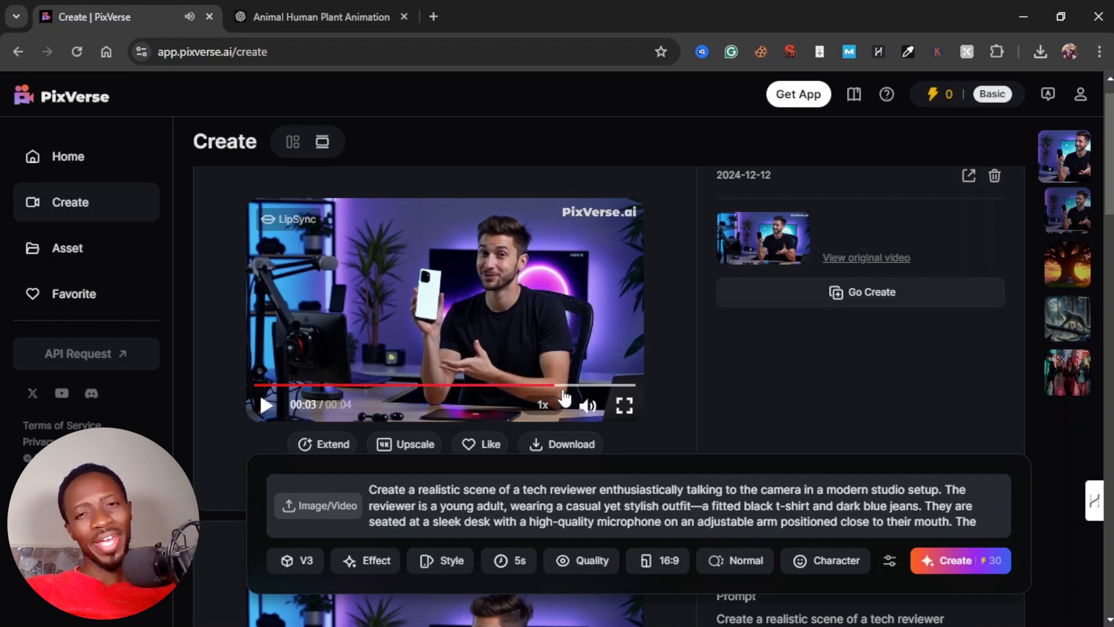
{"action": "left_click_drag", "start_coordinate": [555, 384], "coordinate": [252, 386]}
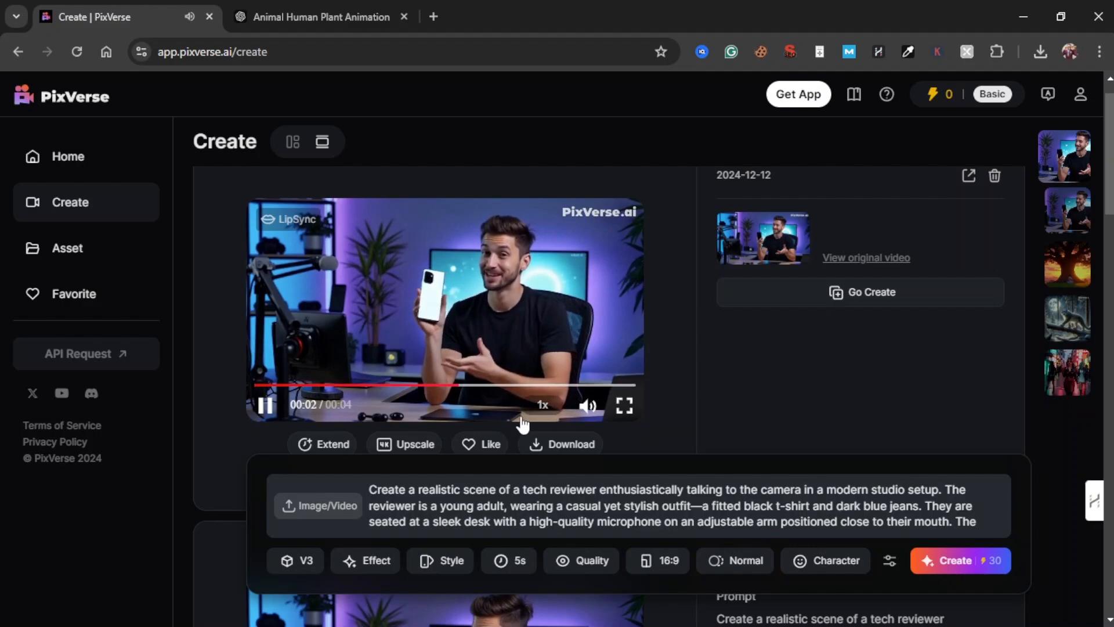
{"action": "left_click", "coordinate": [625, 405]}
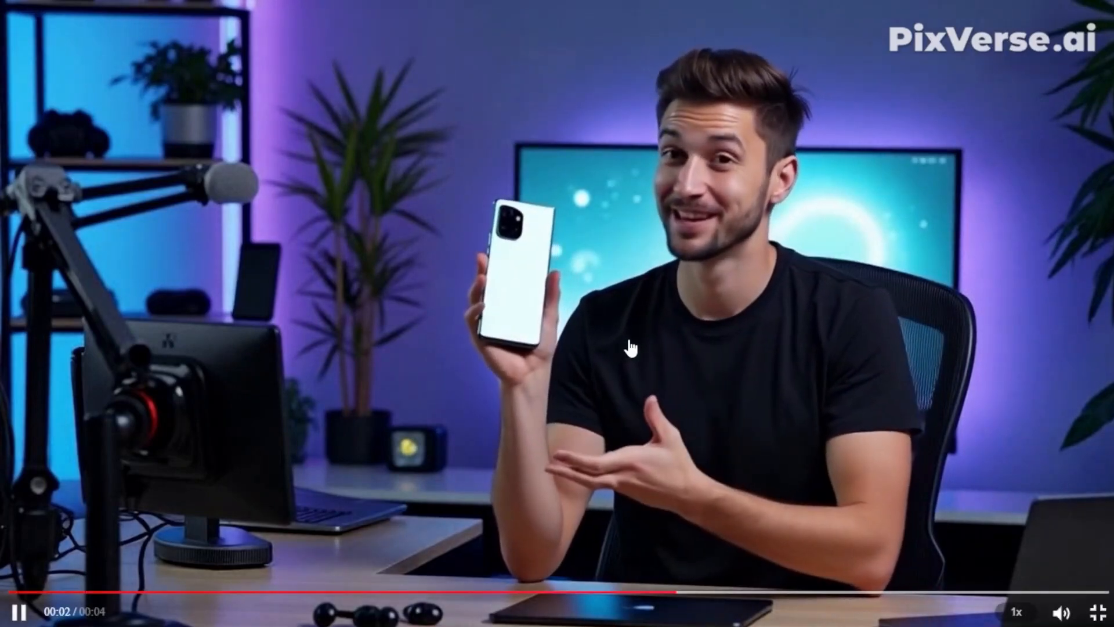
{"action": "key", "text": "Escape"}
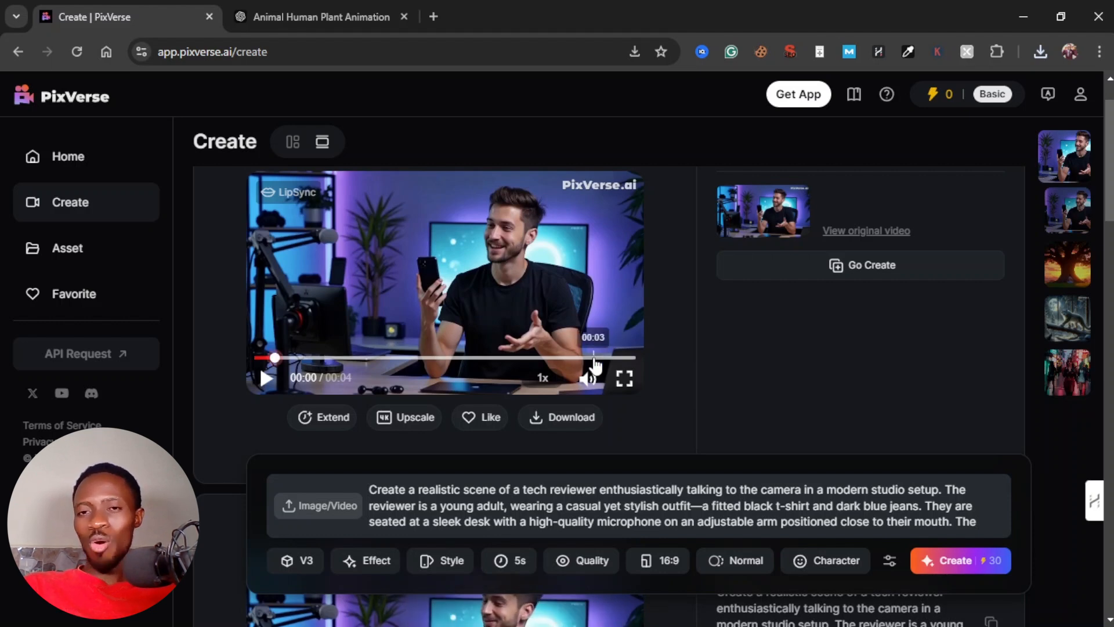
{"action": "left_click", "coordinate": [625, 378]}
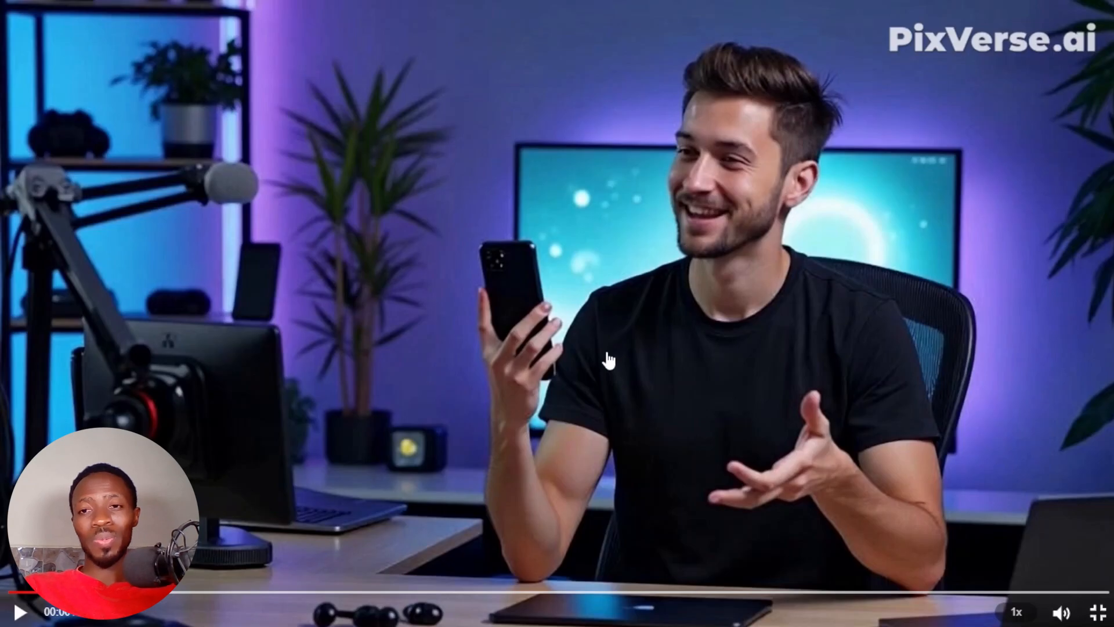
{"action": "key", "text": "Escape"}
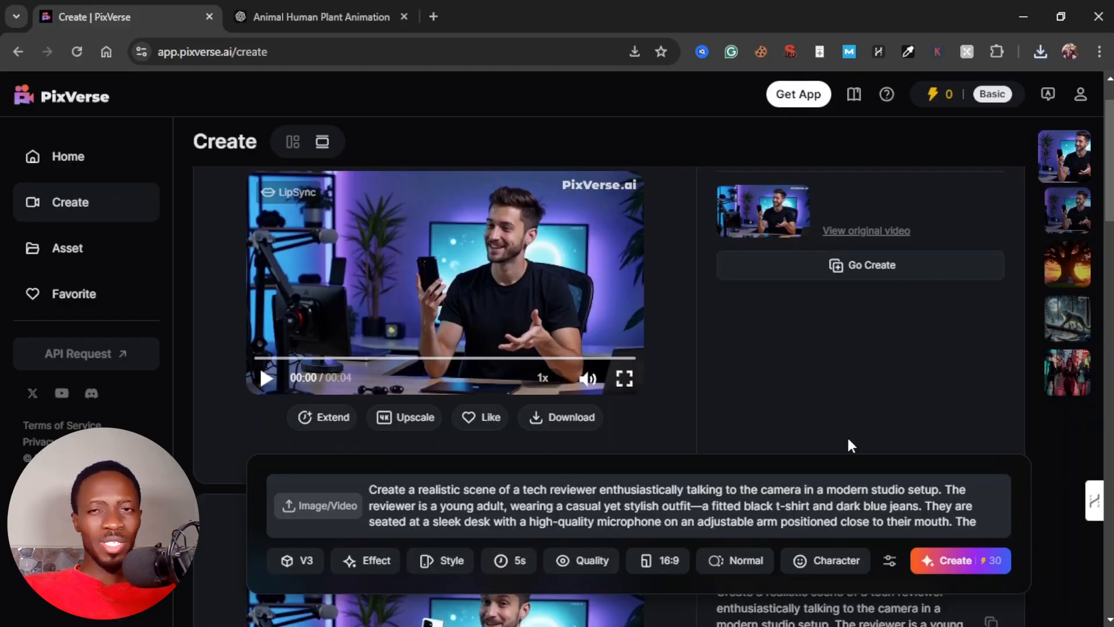
- Collapse the generation details of the original tech reviewer video and return to the lip-synced version
{"action": "scroll", "coordinate": [849, 441], "scroll_direction": "down", "scroll_amount": 3}
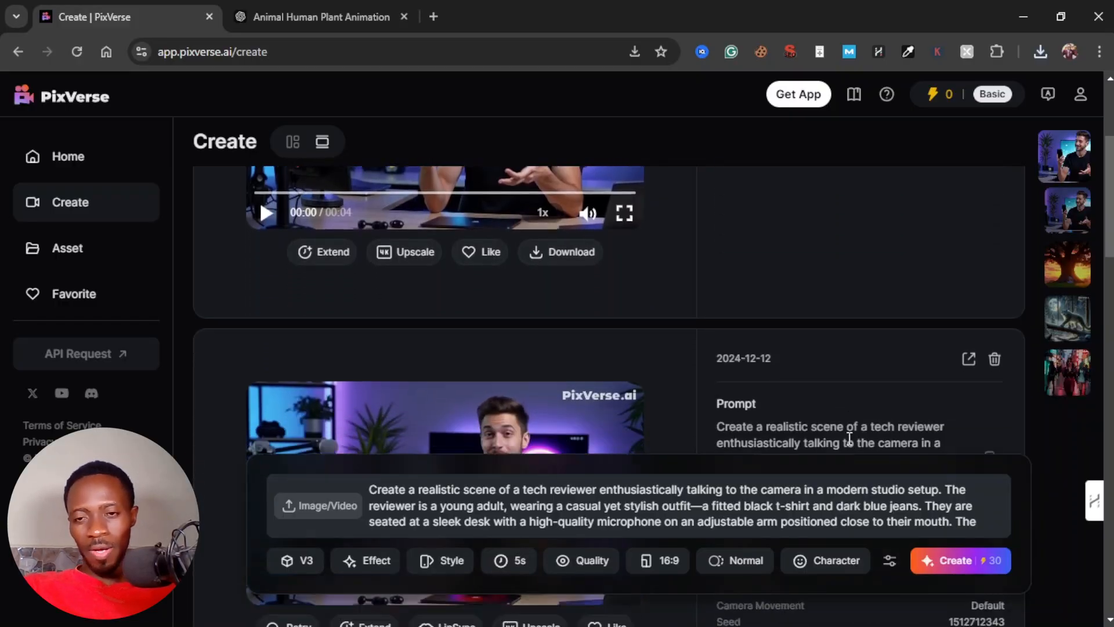
{"action": "scroll", "coordinate": [849, 438], "scroll_direction": "down", "scroll_amount": 2}
{"action": "scroll", "coordinate": [849, 438], "scroll_direction": "down", "scroll_amount": 3}
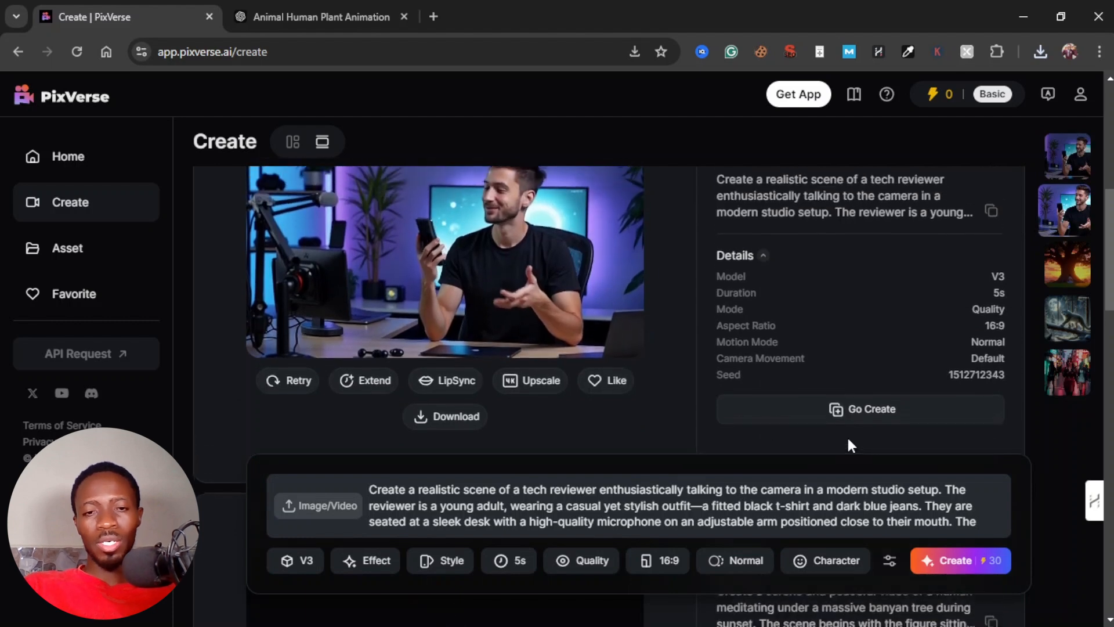
{"action": "scroll", "coordinate": [849, 445], "scroll_direction": "up", "scroll_amount": 2}
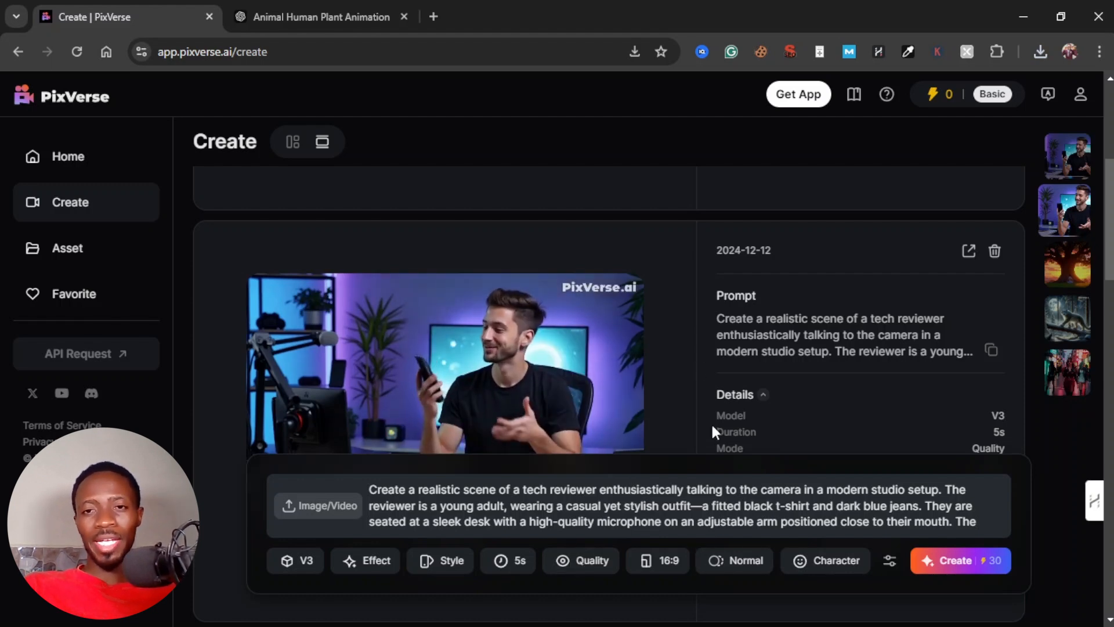
{"action": "left_click", "coordinate": [763, 396]}
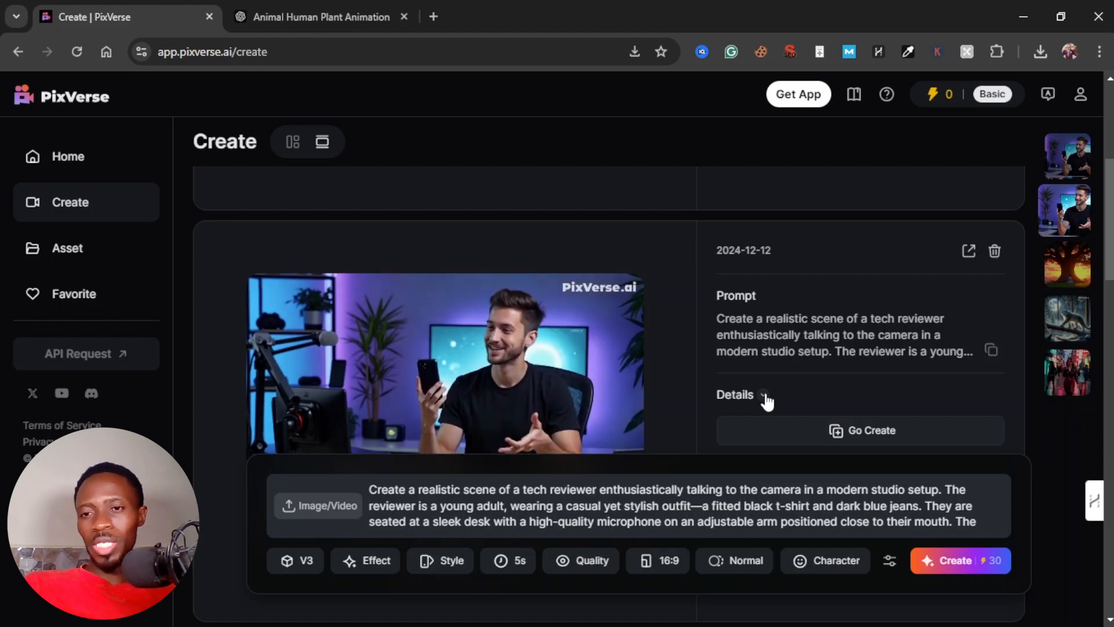
{"action": "scroll", "coordinate": [662, 318], "scroll_direction": "up", "scroll_amount": 6}
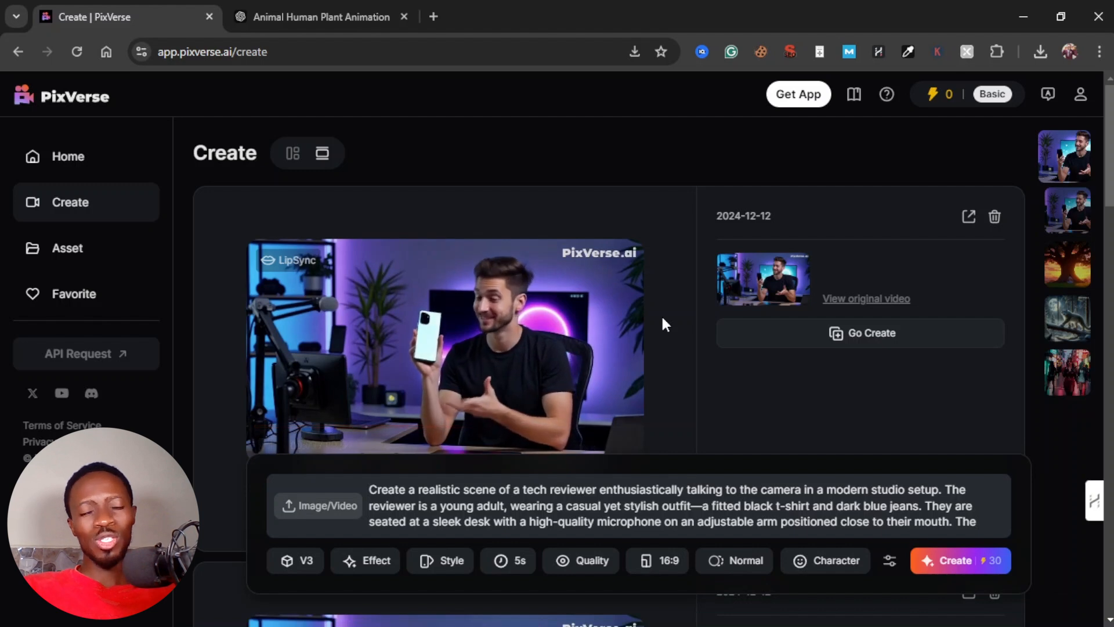
- Reopen LipSync for the original tech reviewer video, check the audio upload requirements, and go back without generating anything
{"action": "mouse_move", "coordinate": [560, 297]}
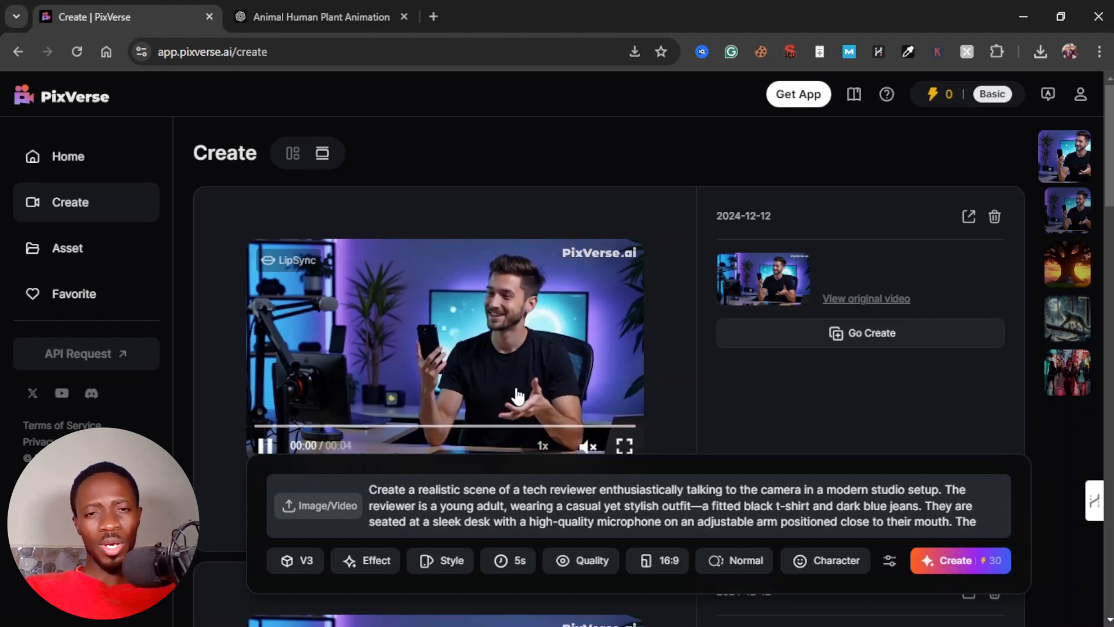
{"action": "scroll", "coordinate": [560, 362], "scroll_direction": "down", "scroll_amount": 1}
{"action": "scroll", "coordinate": [560, 363], "scroll_direction": "down", "scroll_amount": 2}
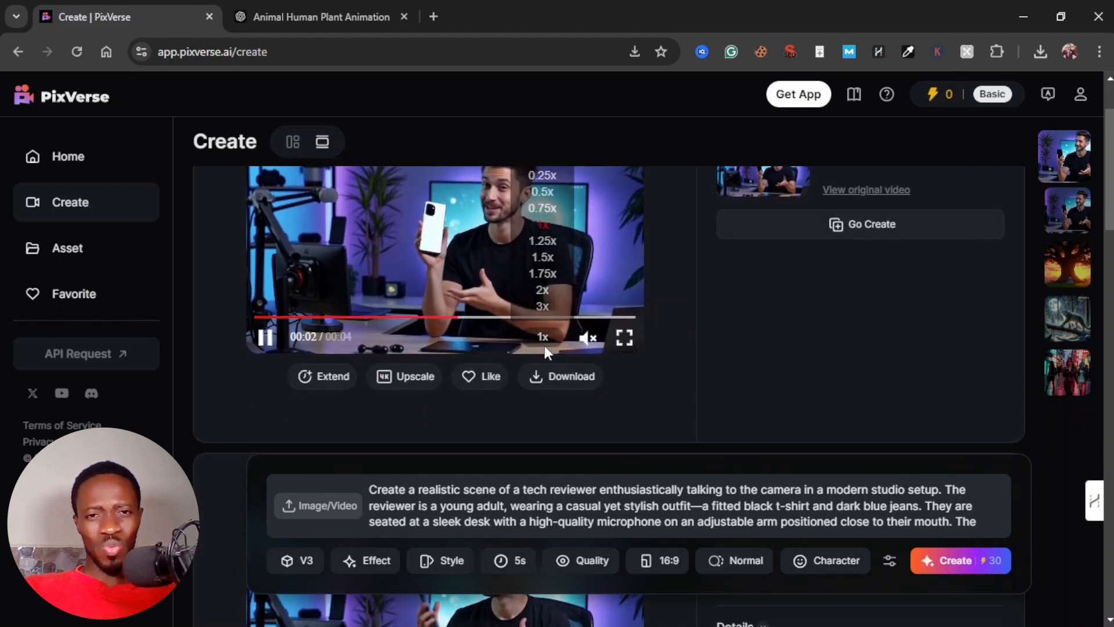
{"action": "scroll", "coordinate": [646, 270], "scroll_direction": "up", "scroll_amount": 2}
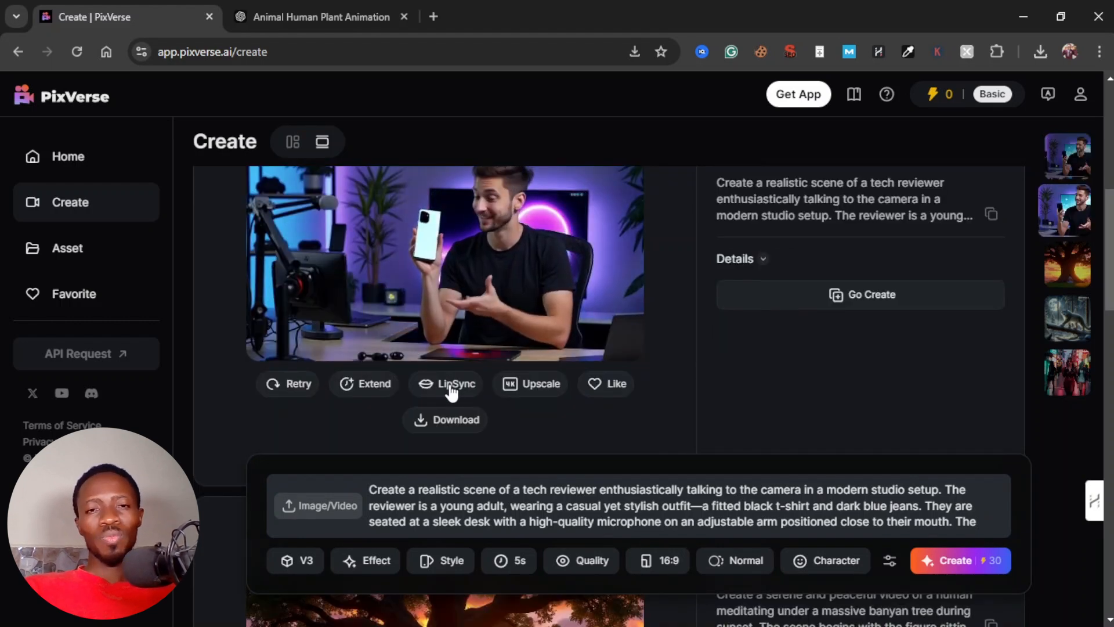
{"action": "left_click", "coordinate": [450, 390]}
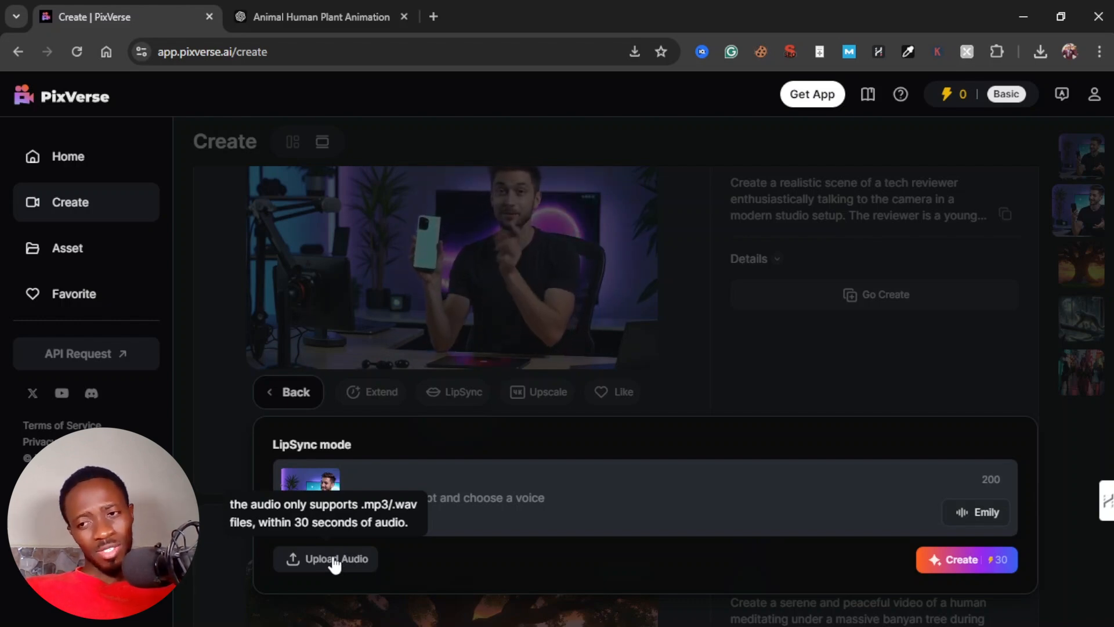
{"action": "left_click", "coordinate": [290, 392]}
{"action": "scroll", "coordinate": [593, 335], "scroll_direction": "up", "scroll_amount": 5}
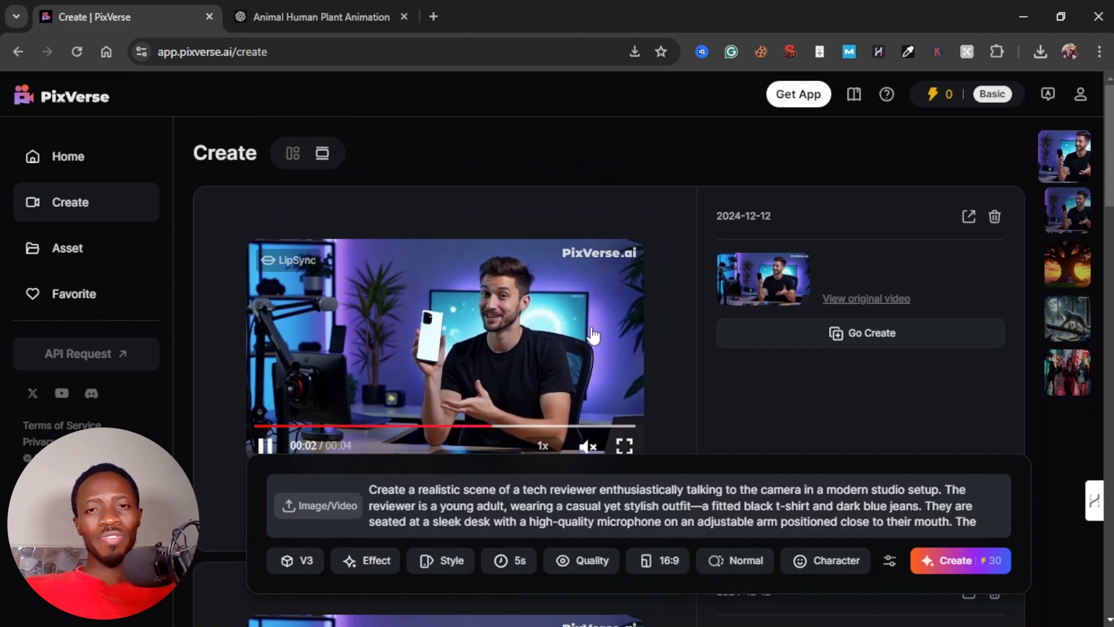